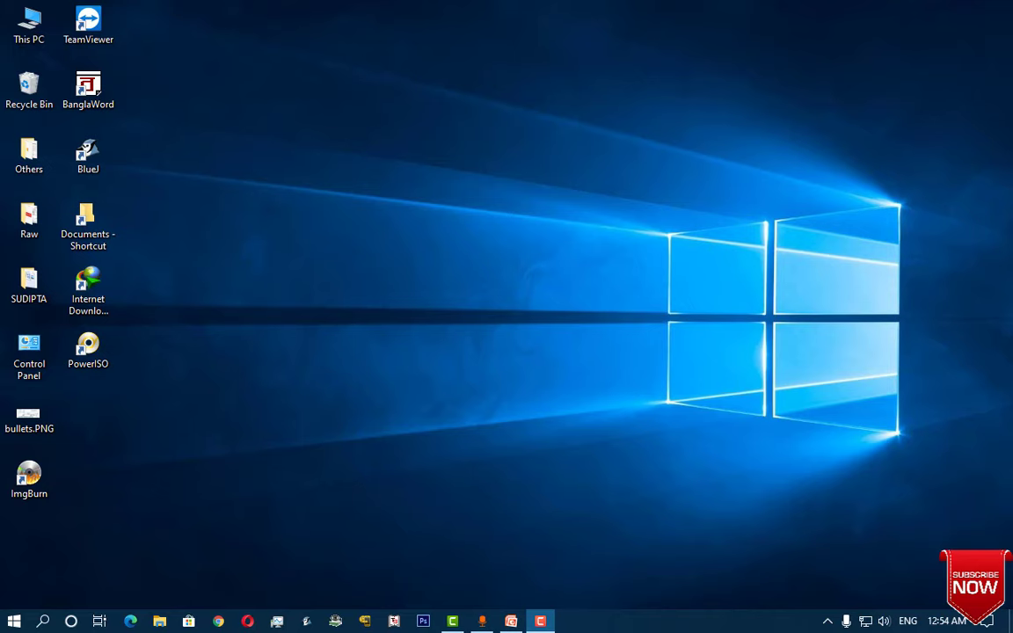
# Launch Microsoft Office PowerPoint 2007 from Start search with 'powerpnt' to get a blank presentation.
pyautogui.press('super')
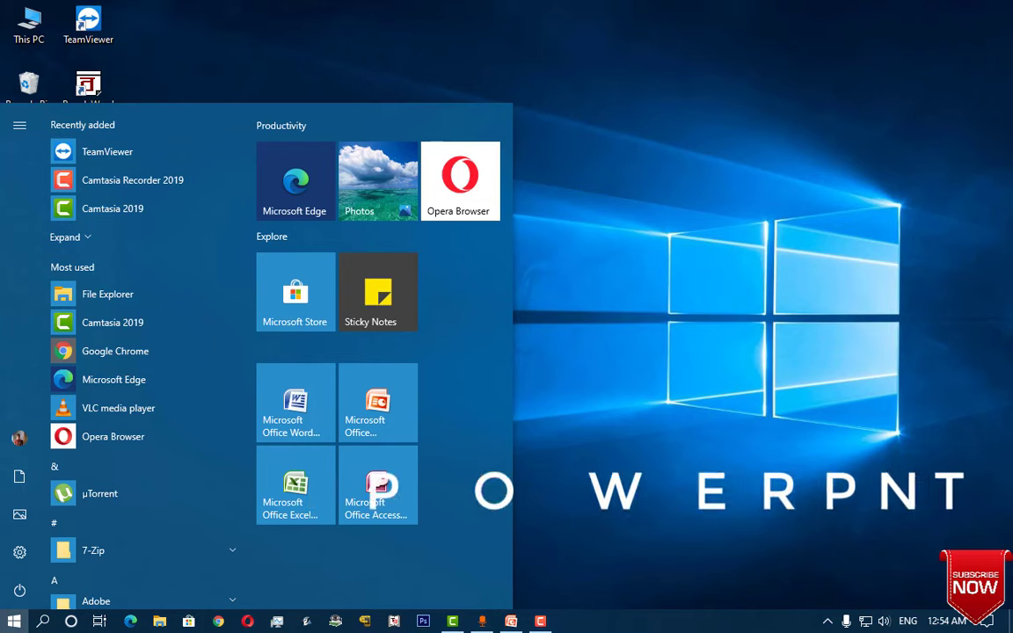
pyautogui.write('powerp')
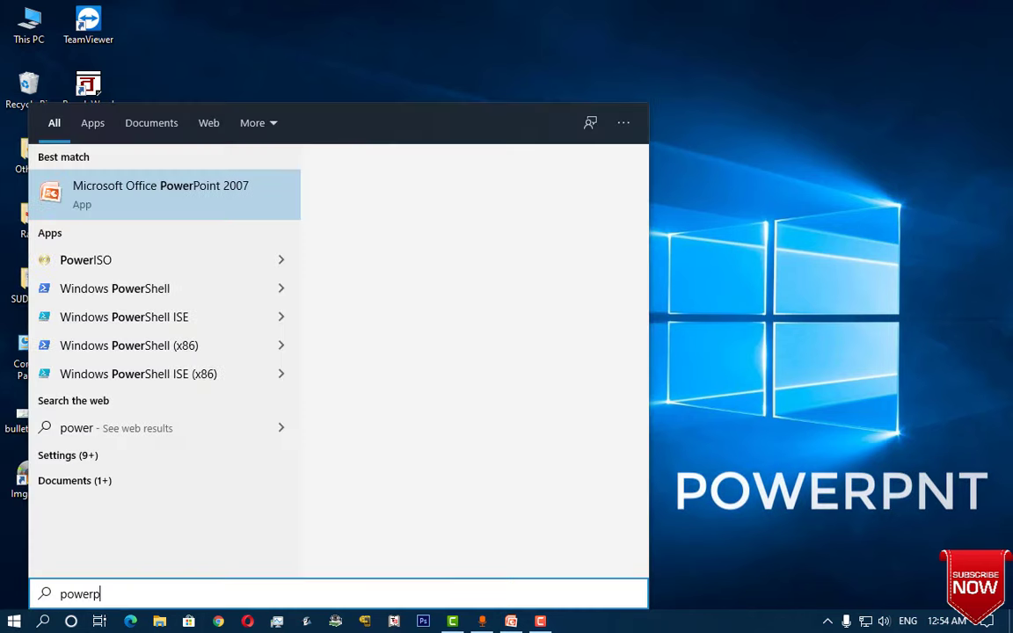
pyautogui.write('nt')
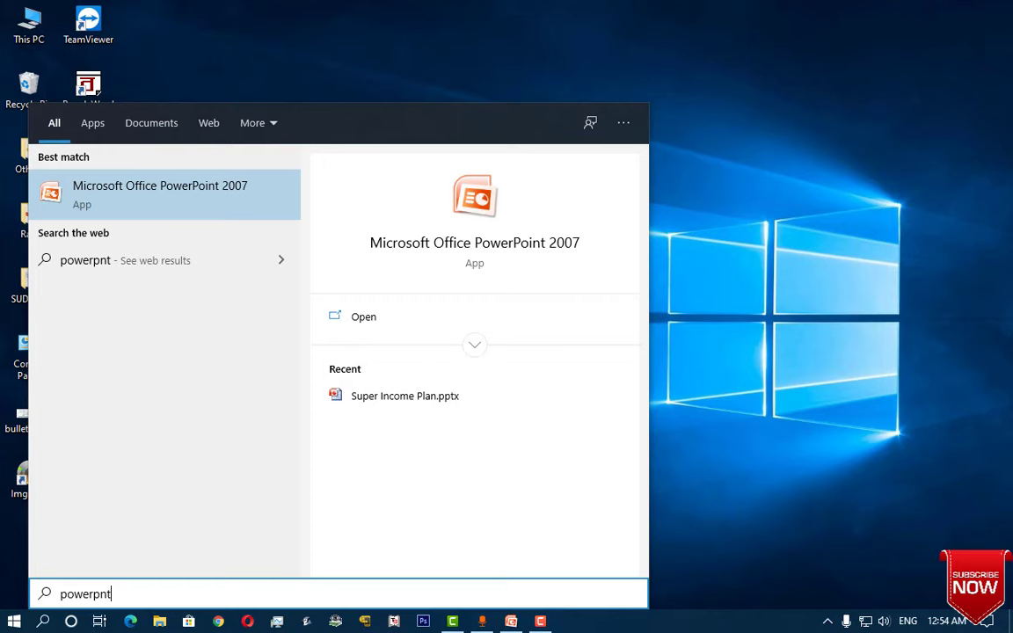
pyautogui.press('Return')
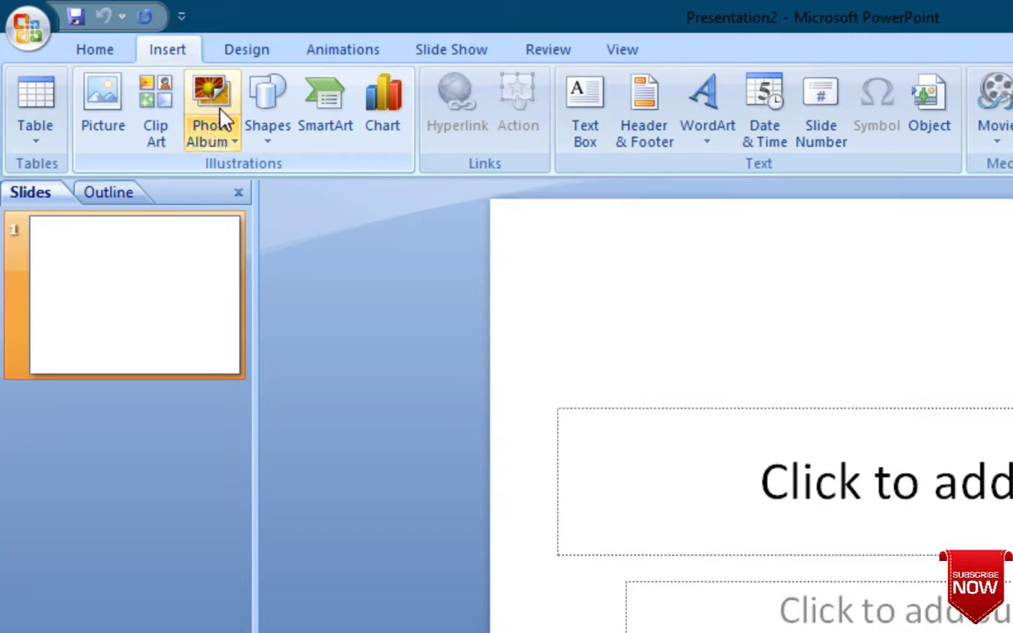
# Start a new photo album with the tiger 002.jpg and zebra 009.jpg from the Animals folder.
pyautogui.click(226, 148)
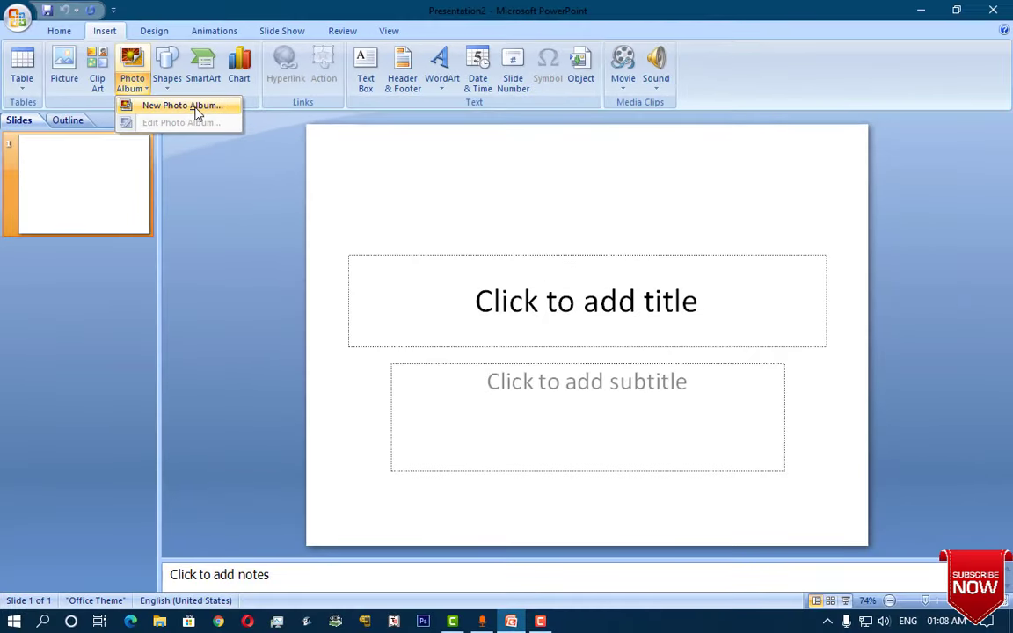
pyautogui.click(314, 174)
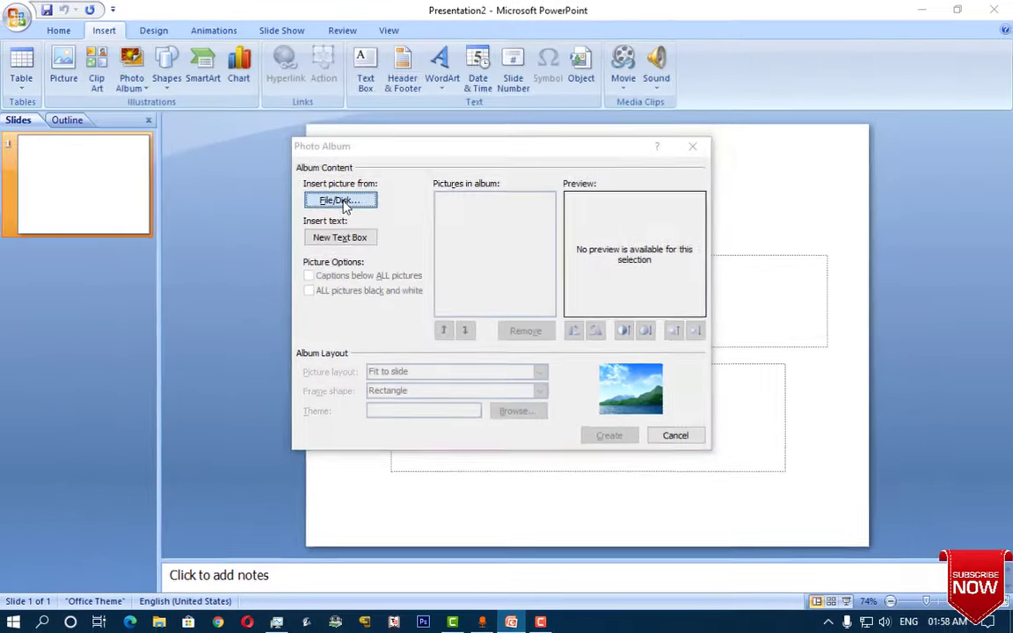
pyautogui.click(310, 196)
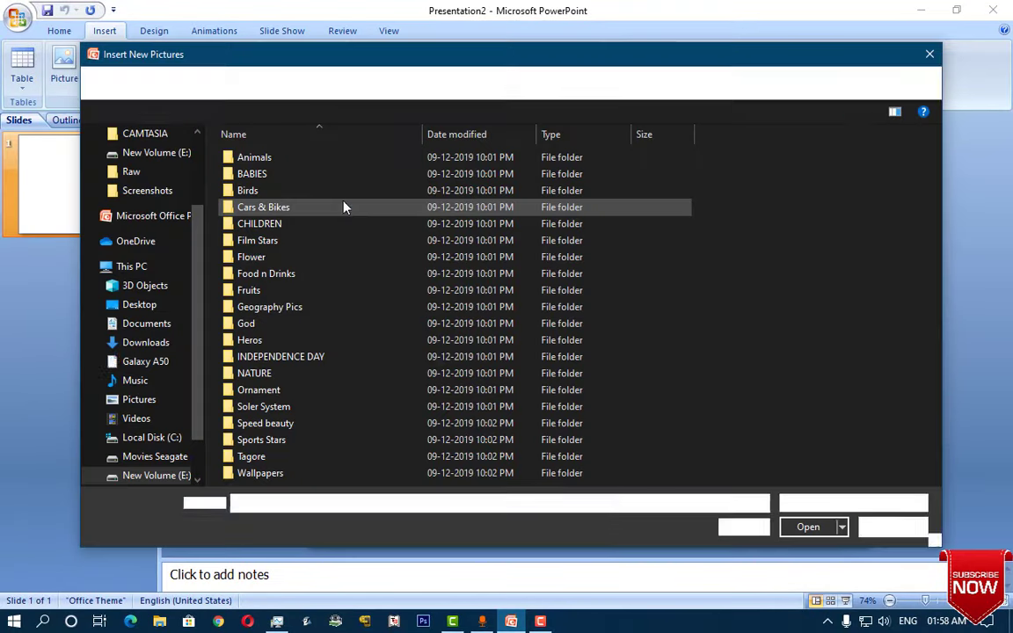
pyautogui.click(255, 159)
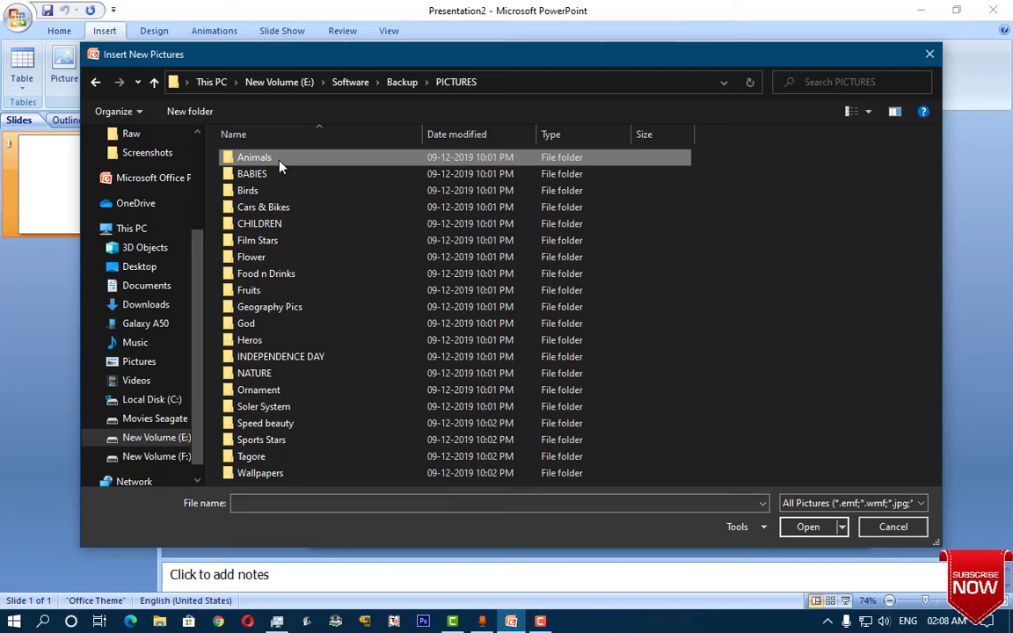
pyautogui.doubleClick(279, 165)
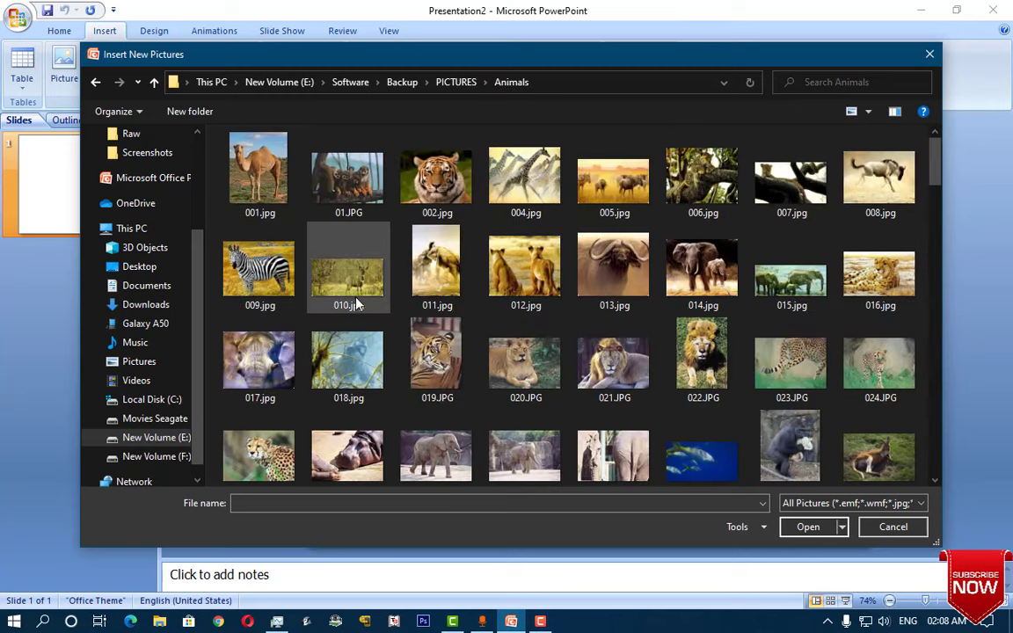
pyautogui.click(440, 186)
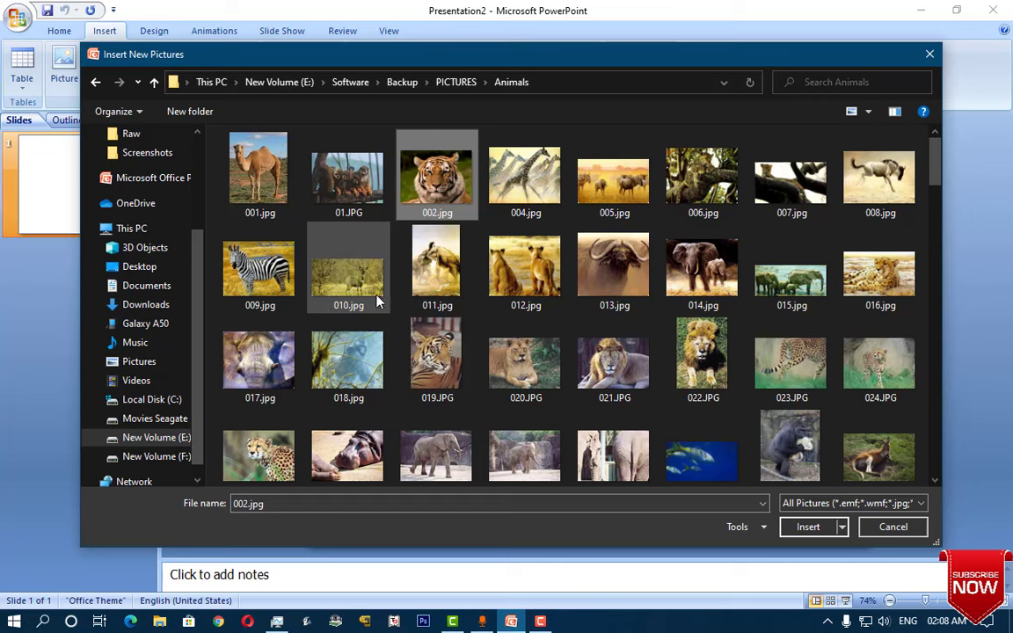
pyautogui.keyDown('ctrl'); pyautogui.click(271, 278); pyautogui.keyUp('ctrl')
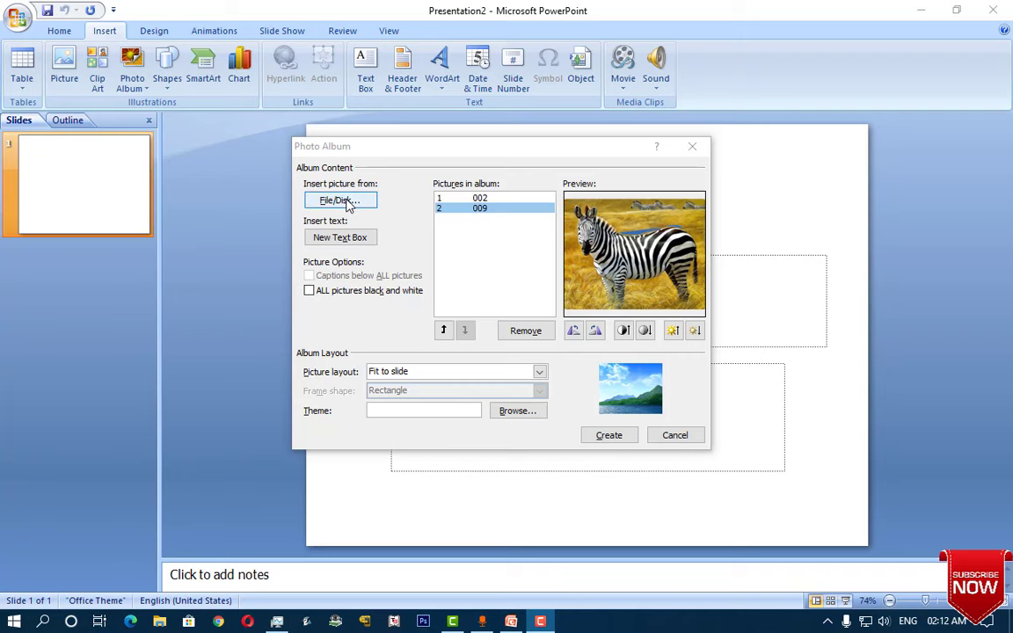
# Add the bird pictures 1-birds and 6 from the Birds folder to the album.
pyautogui.click(349, 204)
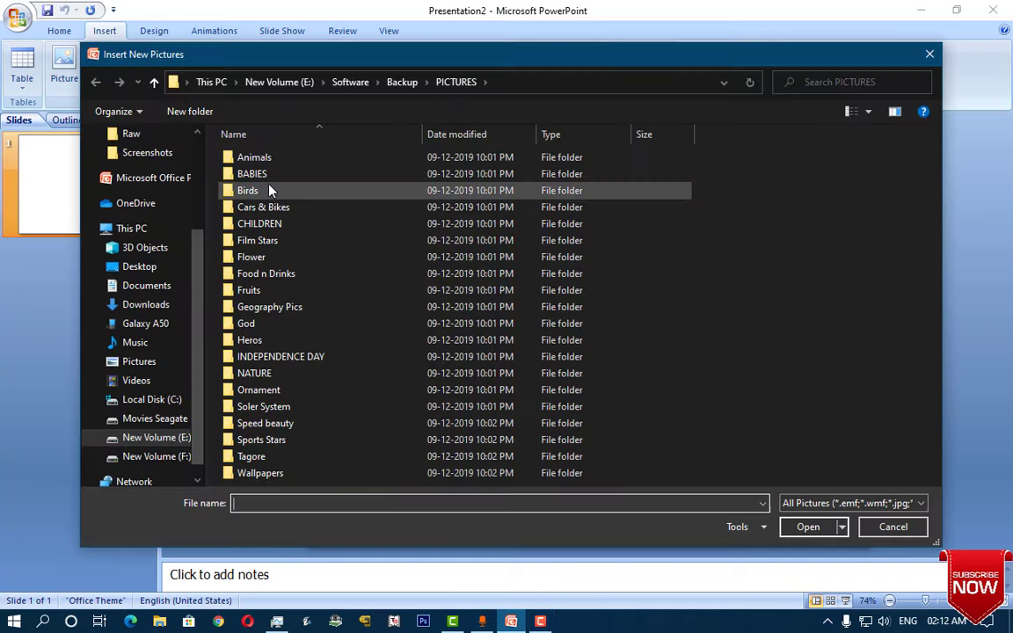
pyautogui.doubleClick(248, 190)
pyautogui.click(350, 168)
pyautogui.keyDown('ctrl'); pyautogui.click(614, 176); pyautogui.keyUp('ctrl')
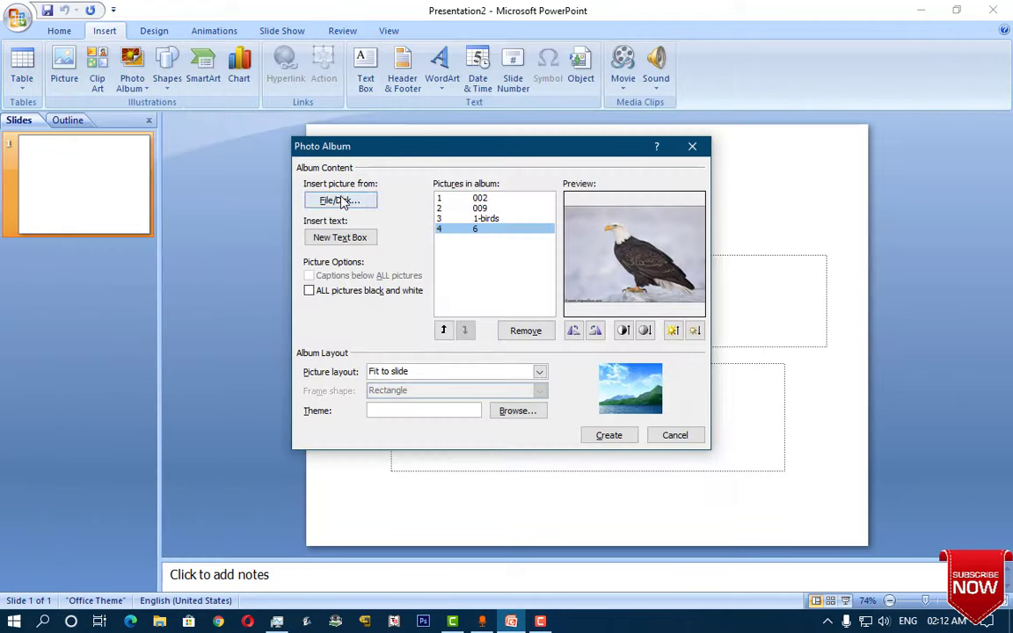
pyautogui.click(349, 200)
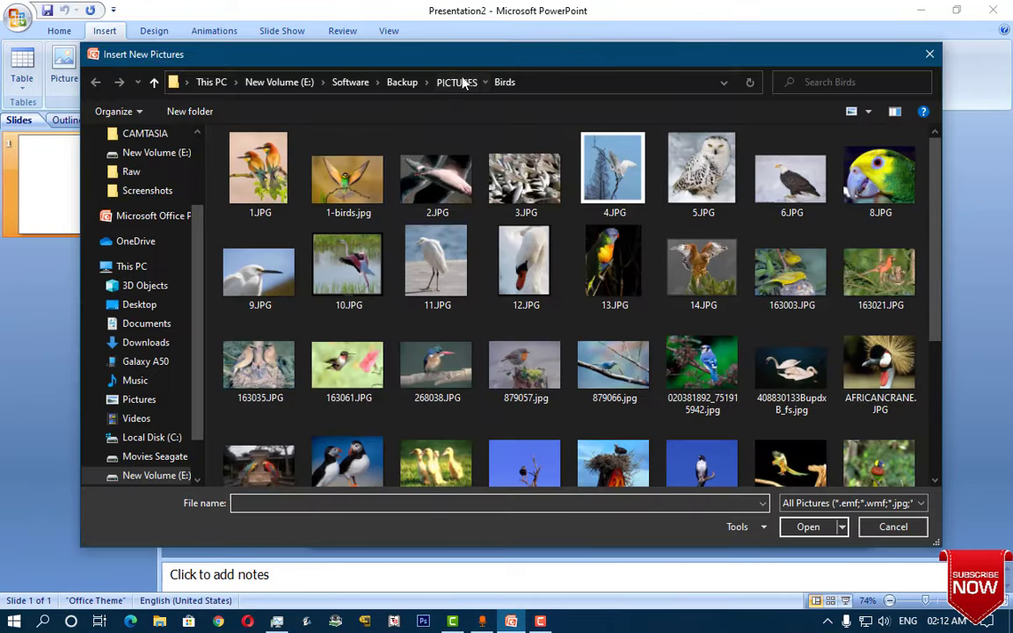
# Add the rose pictures 001.jpg and 004.JPG from the Flower folder.
pyautogui.click(457, 81)
pyautogui.doubleClick(251, 257)
pyautogui.click(350, 176)
pyautogui.keyDown('ctrl'); pyautogui.click(614, 176); pyautogui.keyUp('ctrl')
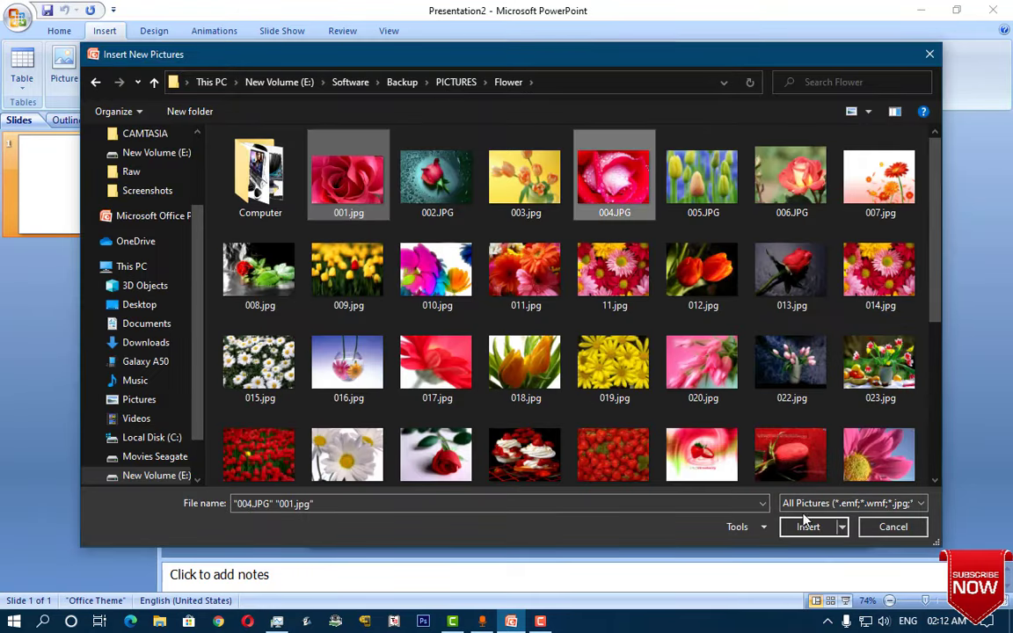
pyautogui.click(807, 527)
# Add the fruit pictures 001 and 003 from the Fruits folder.
pyautogui.click(340, 201)
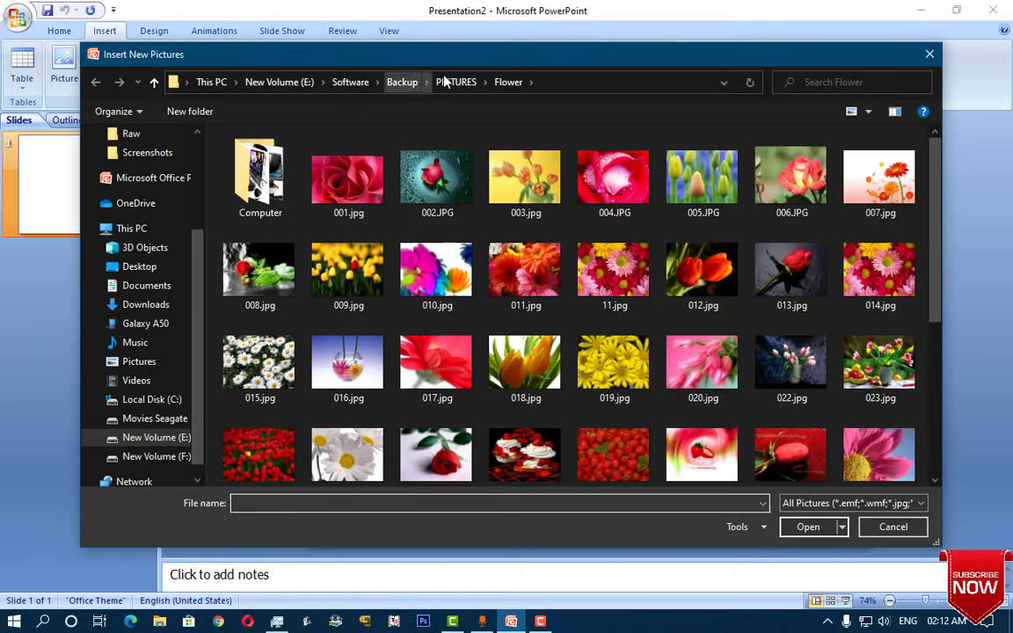
pyautogui.click(456, 82)
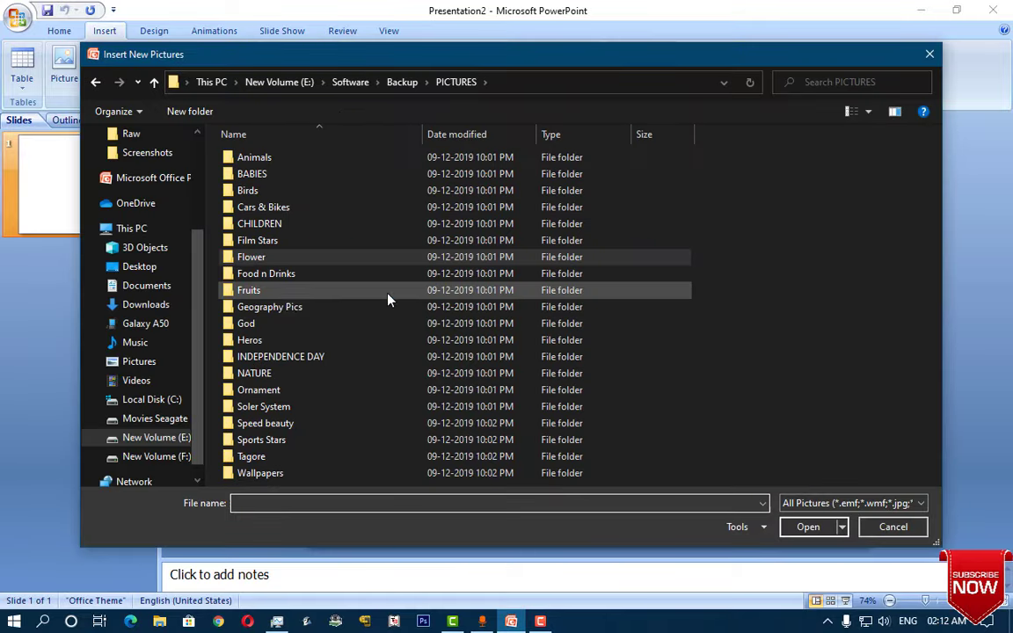
pyautogui.click(351, 373)
pyautogui.doubleClick(294, 295)
pyautogui.click(260, 176)
pyautogui.keyDown('ctrl'); pyautogui.click(434, 176); pyautogui.keyUp('ctrl')
pyautogui.click(807, 527)
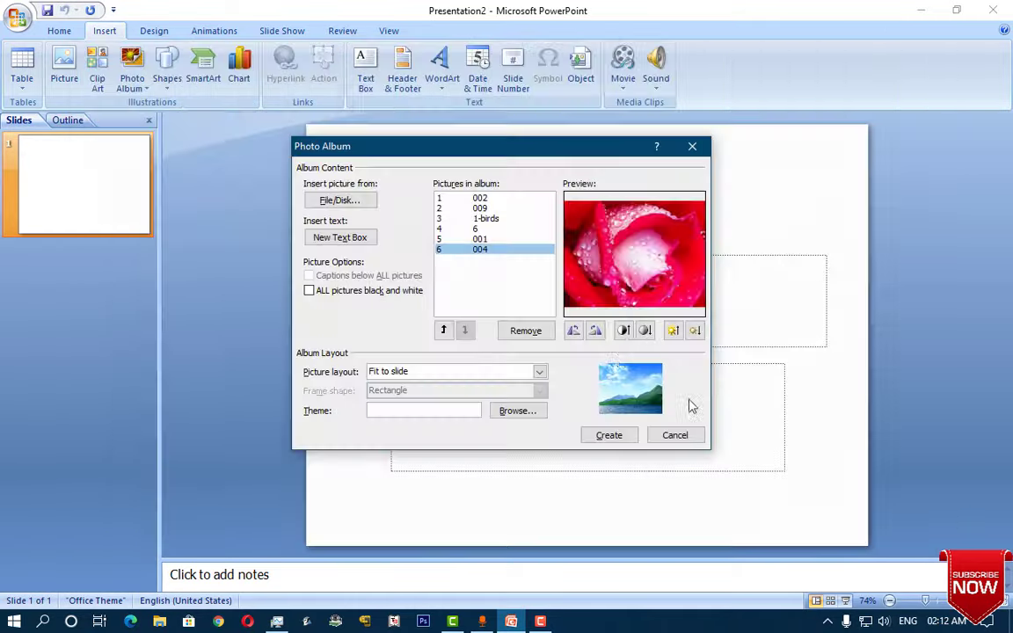
# Add the nature pictures 102.jpg and 117.jpg from the NATURE folder.
pyautogui.click(330, 201)
pyautogui.click(457, 82)
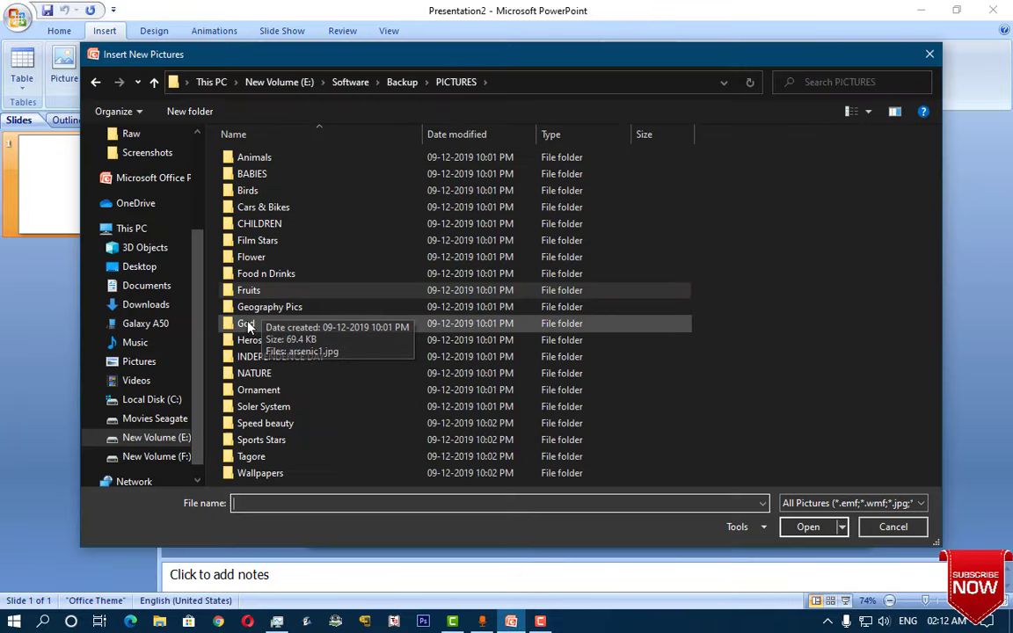
pyautogui.doubleClick(261, 362)
pyautogui.hotkey('alt', 'Left')
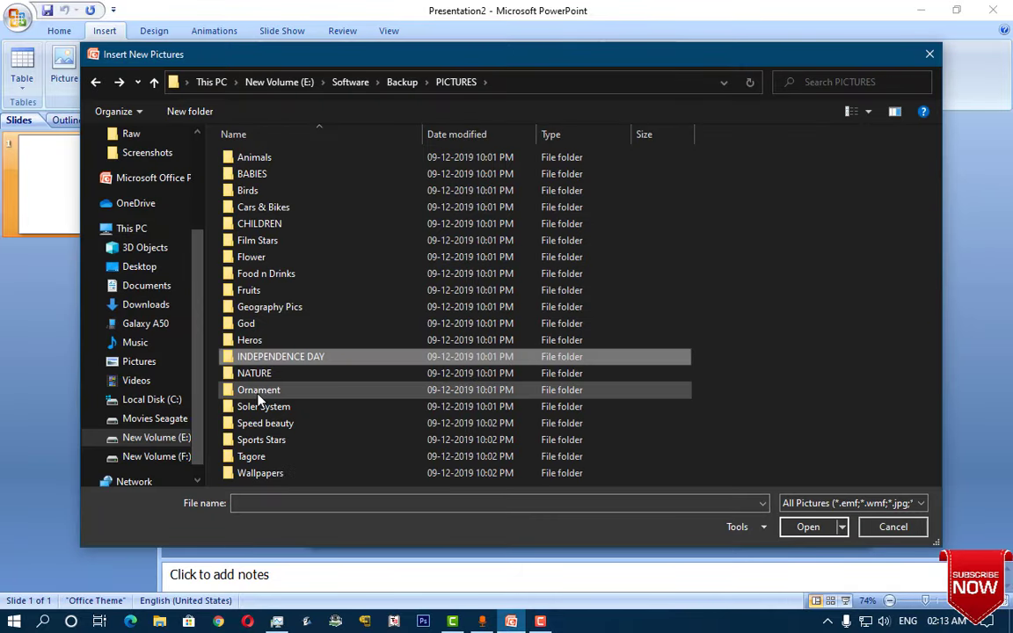
pyautogui.doubleClick(254, 373)
pyautogui.click(701, 374)
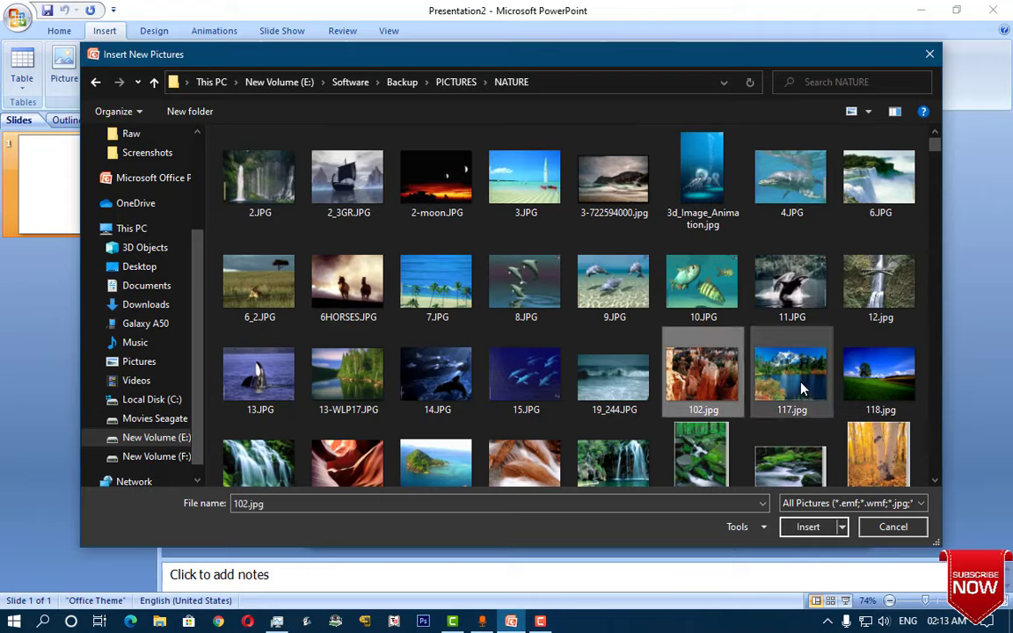
pyautogui.keyDown('ctrl'); pyautogui.click(792, 380); pyautogui.keyUp('ctrl')
pyautogui.click(809, 527)
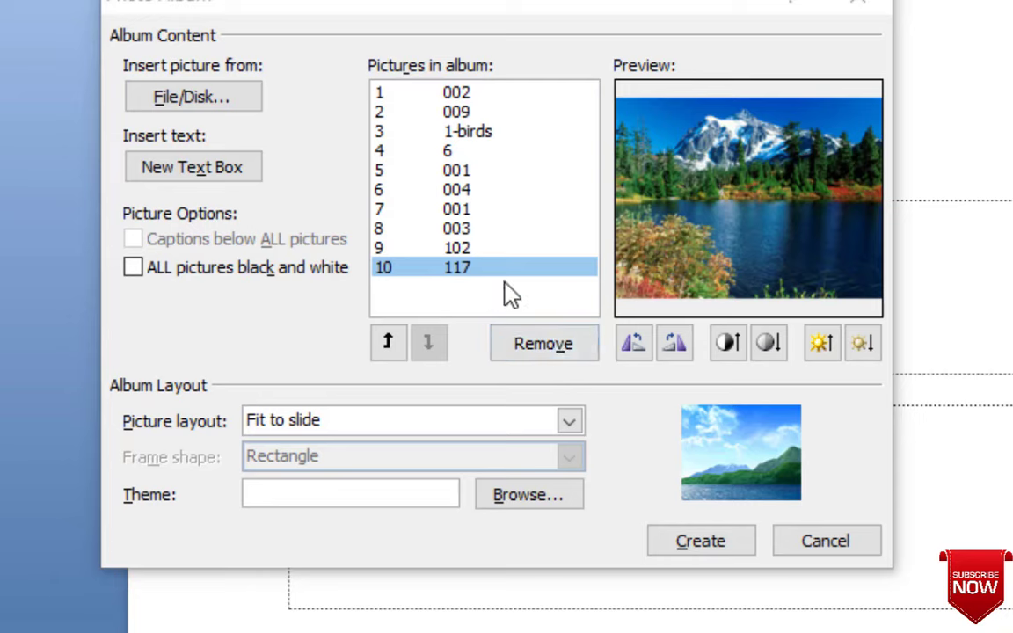
# Set the album's picture layout to '2 pictures with title' with 'Rounded Rectangle' frames.
pyautogui.click(670, 347)
pyautogui.click(637, 349)
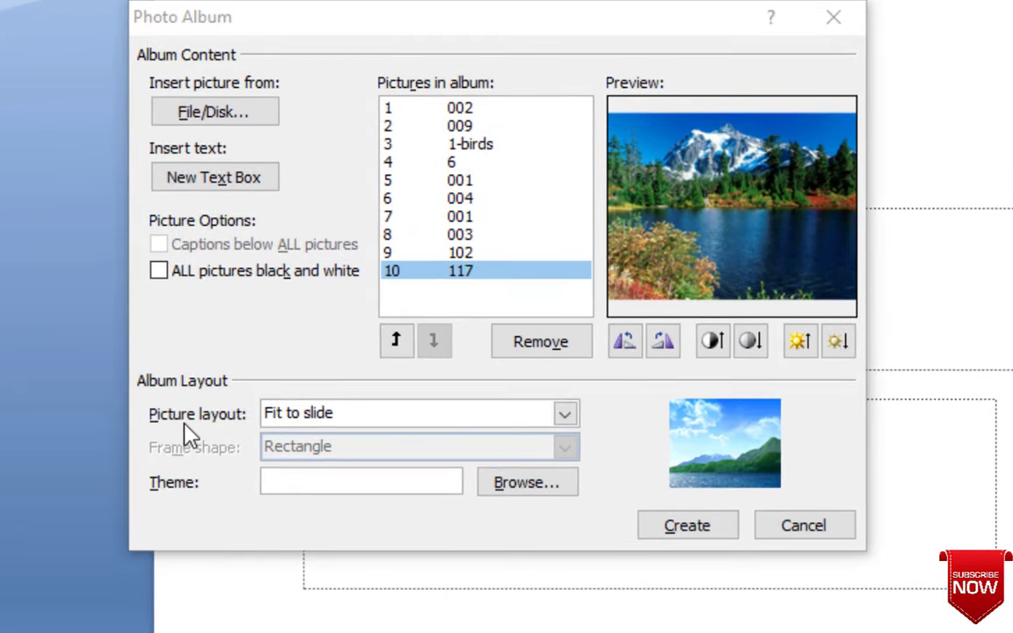
pyautogui.click(565, 414)
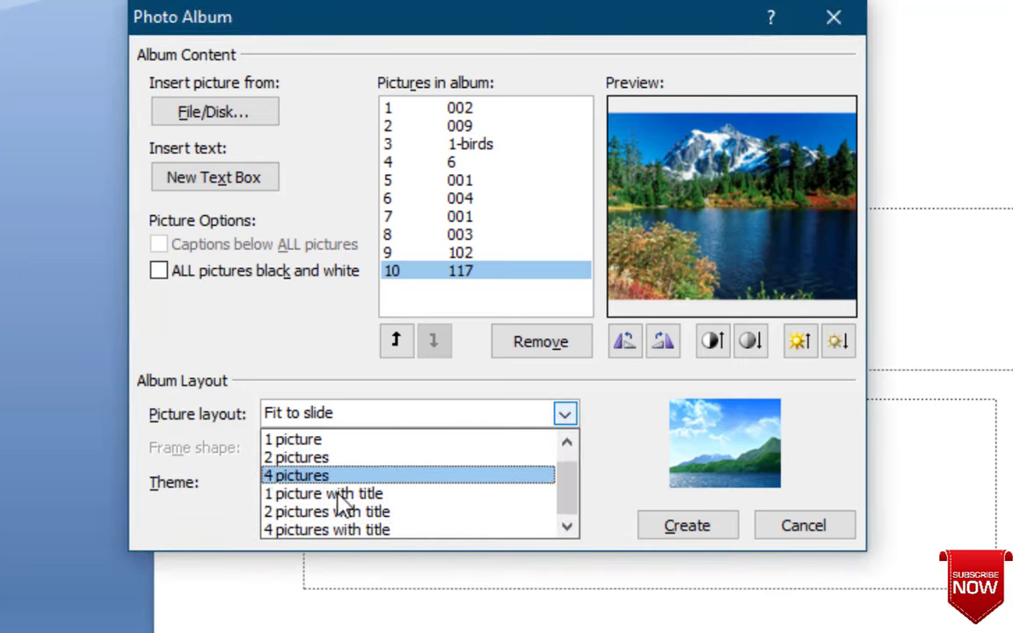
pyautogui.click(402, 519)
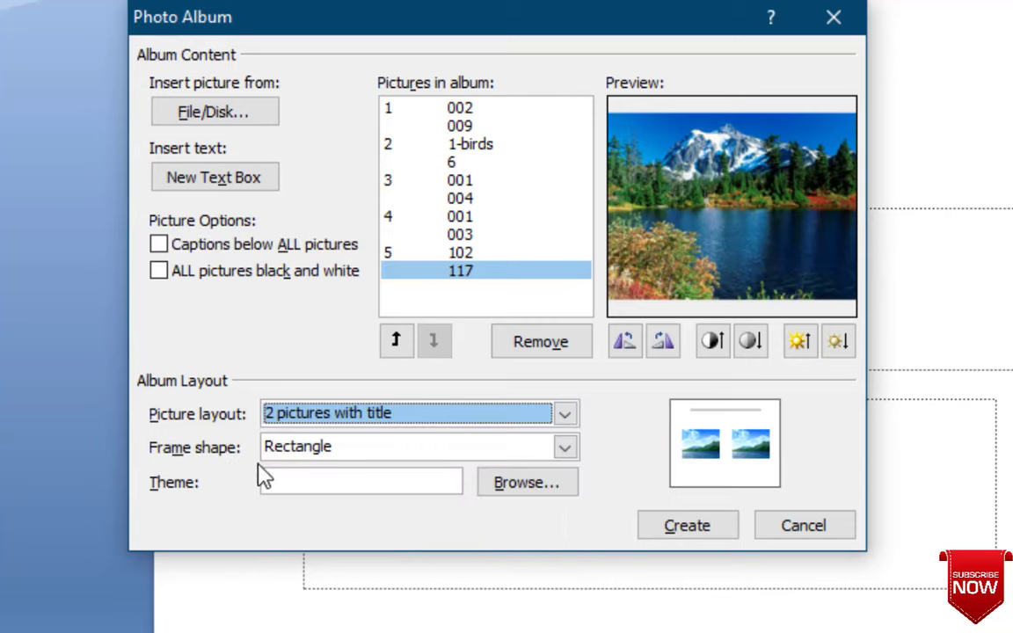
pyautogui.click(565, 449)
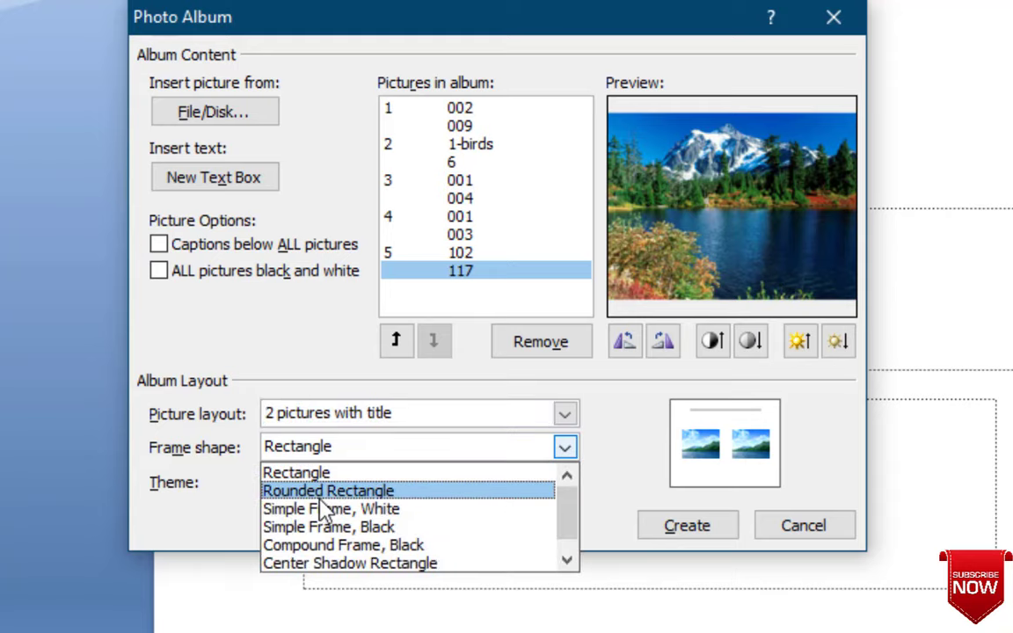
pyautogui.click(356, 492)
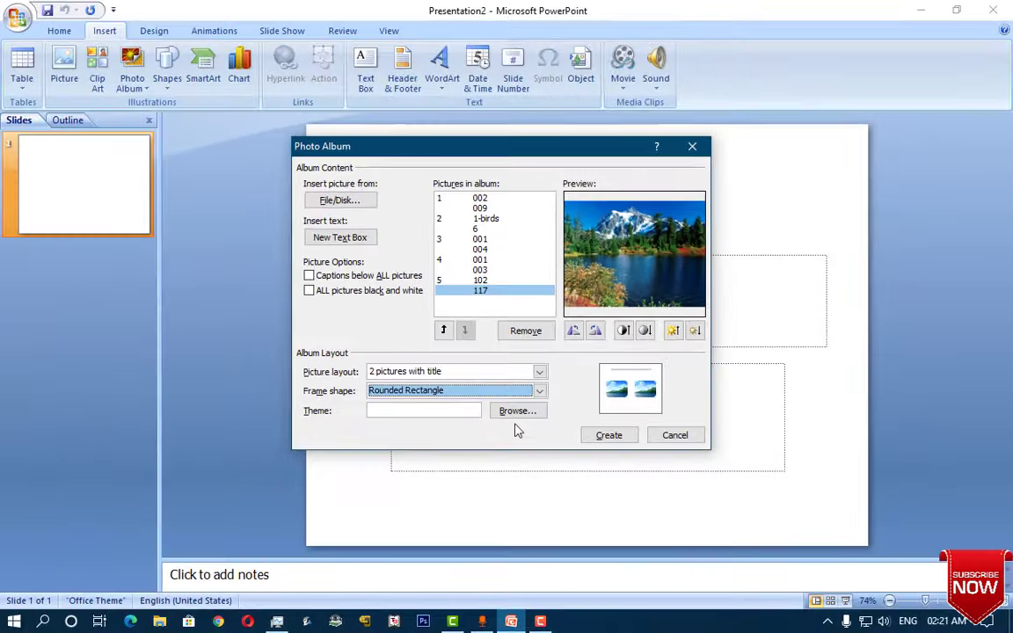
pyautogui.click(606, 473)
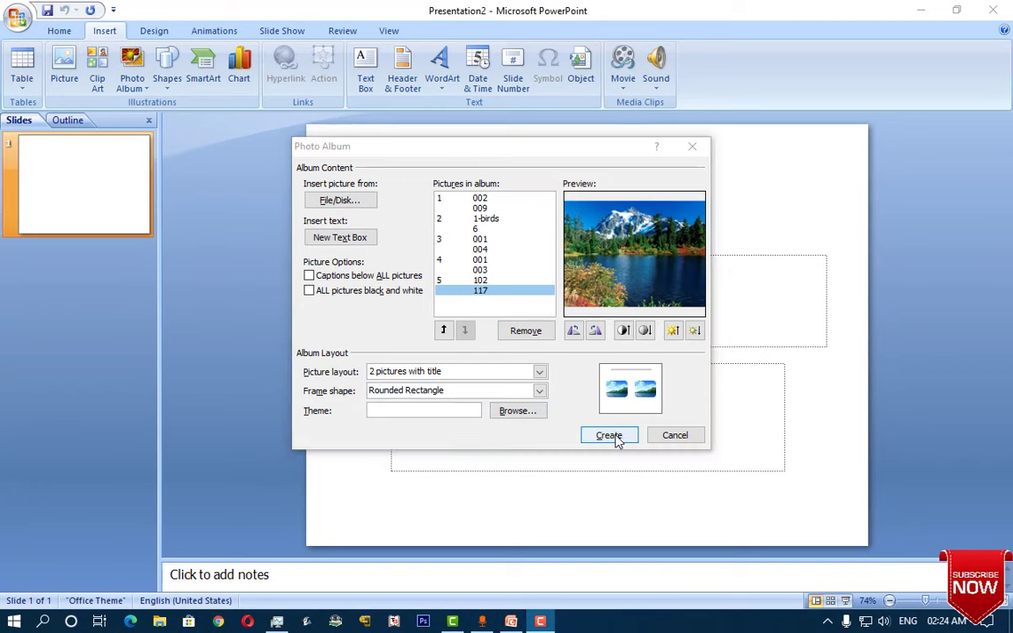
# Create the album, browse the five photo slides, and return to the tiger and zebra slide.
pyautogui.click(618, 440)
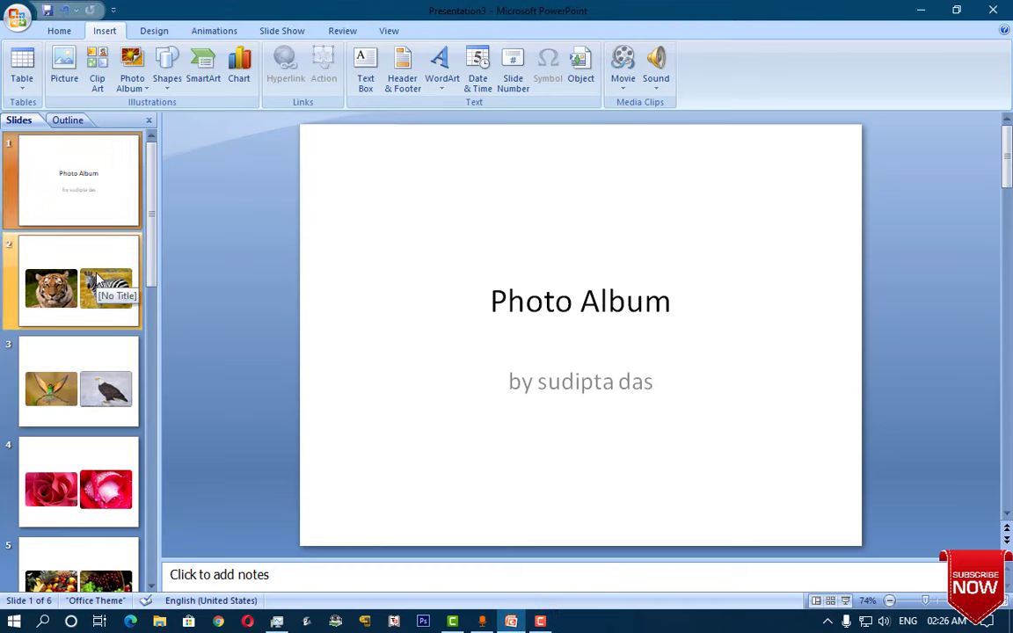
pyautogui.click(102, 304)
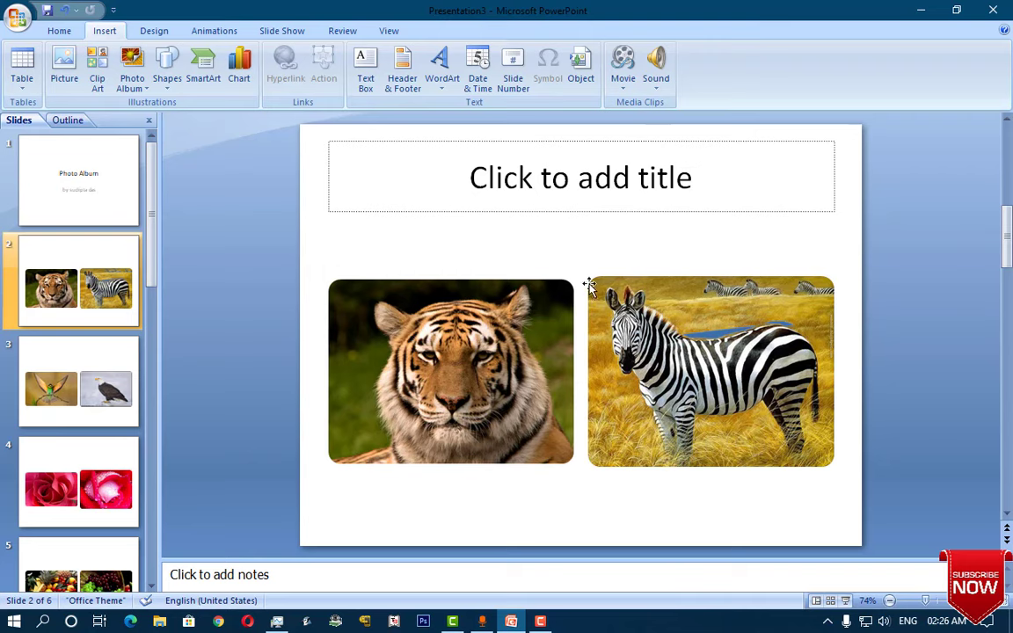
pyautogui.click(132, 343)
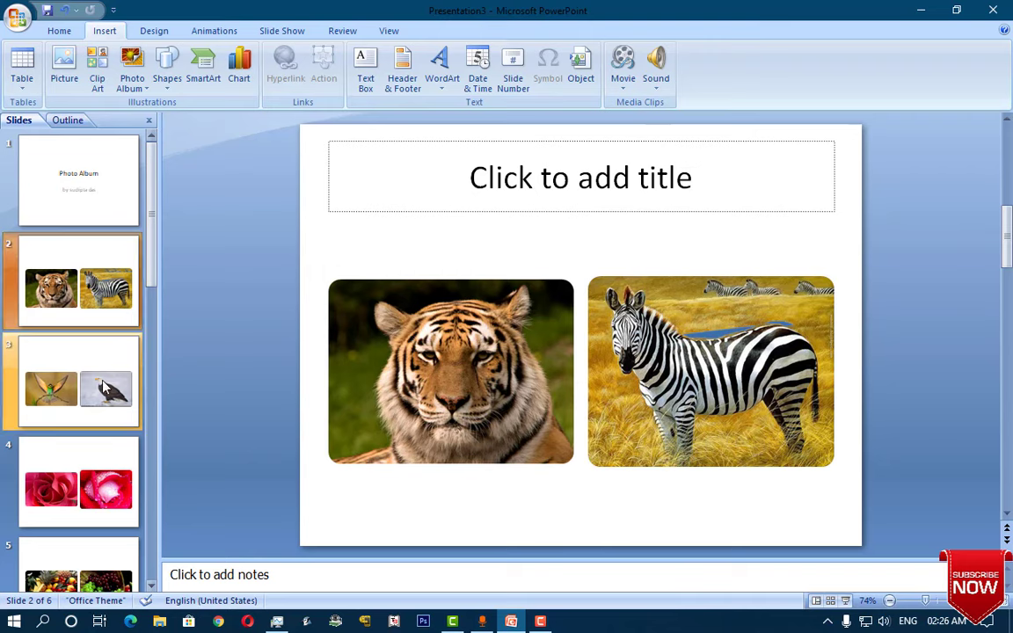
pyautogui.click(103, 304)
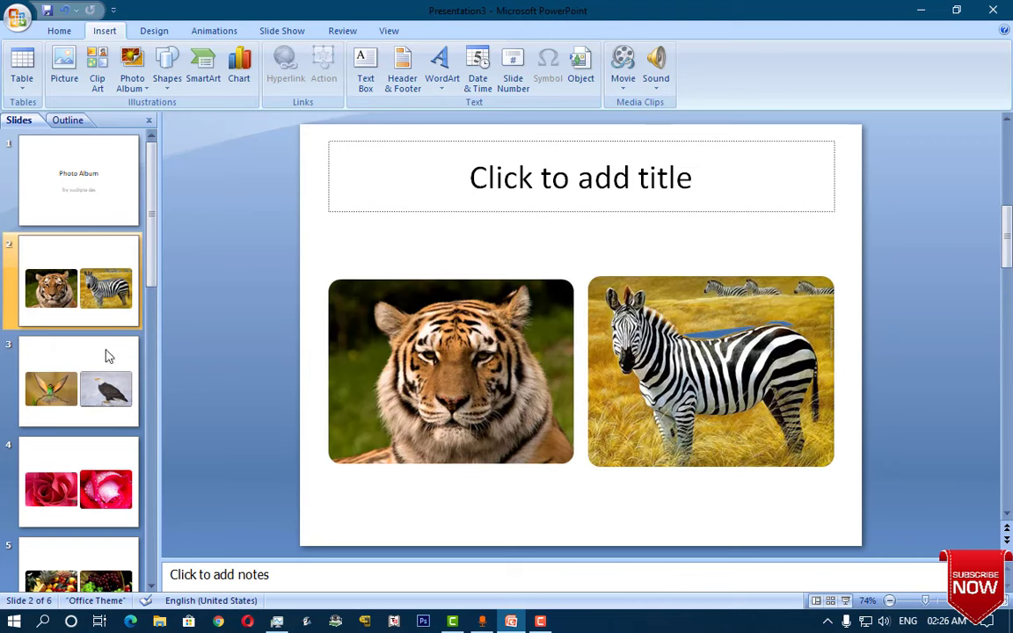
pyautogui.click(113, 403)
pyautogui.click(103, 466)
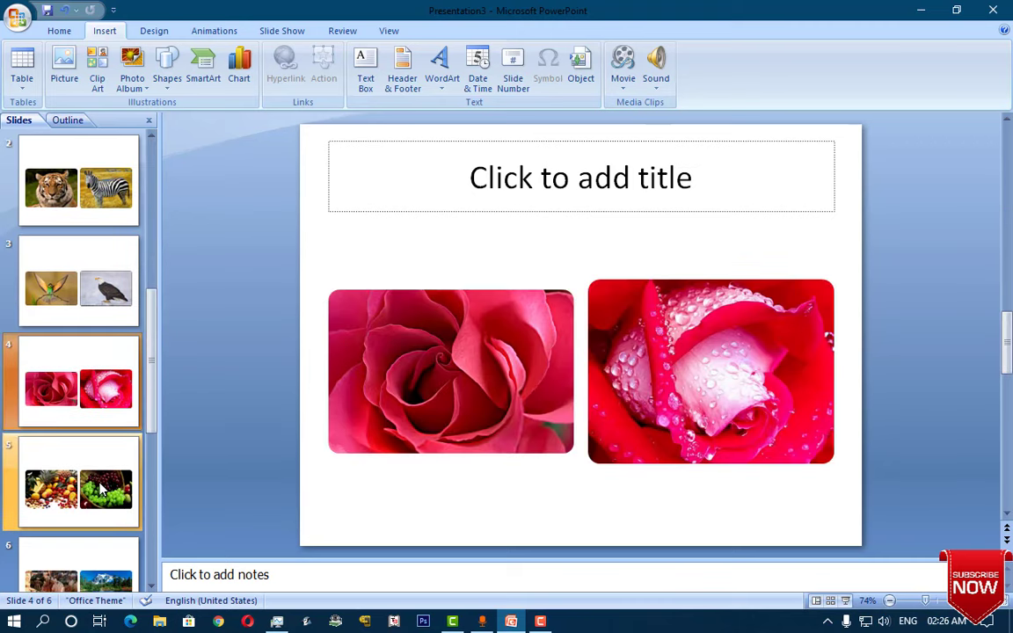
pyautogui.click(101, 491)
pyautogui.scroll(-1, 92, 475)
pyautogui.click(86, 453)
pyautogui.scroll(2, 101, 500)
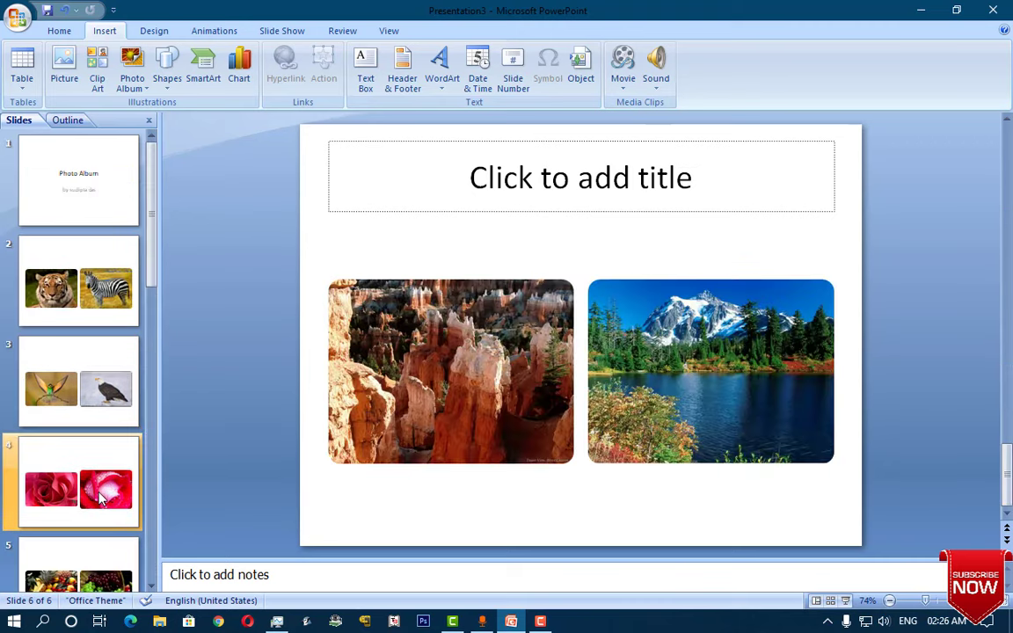
pyautogui.click(66, 283)
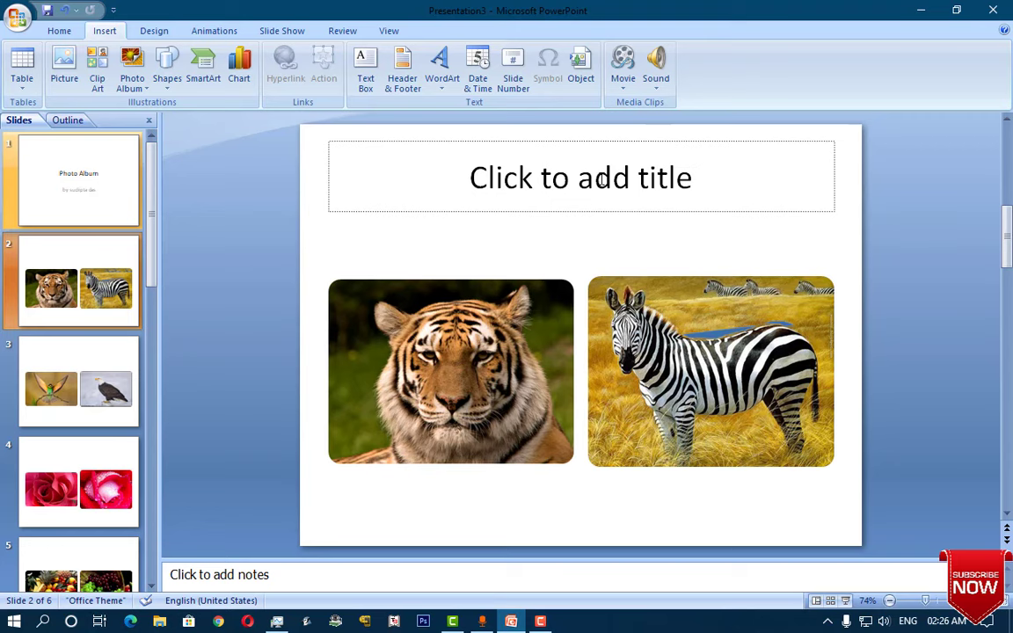
# Title the first three photo slides Animal, Birds and Flowers.
pyautogui.click(596, 178)
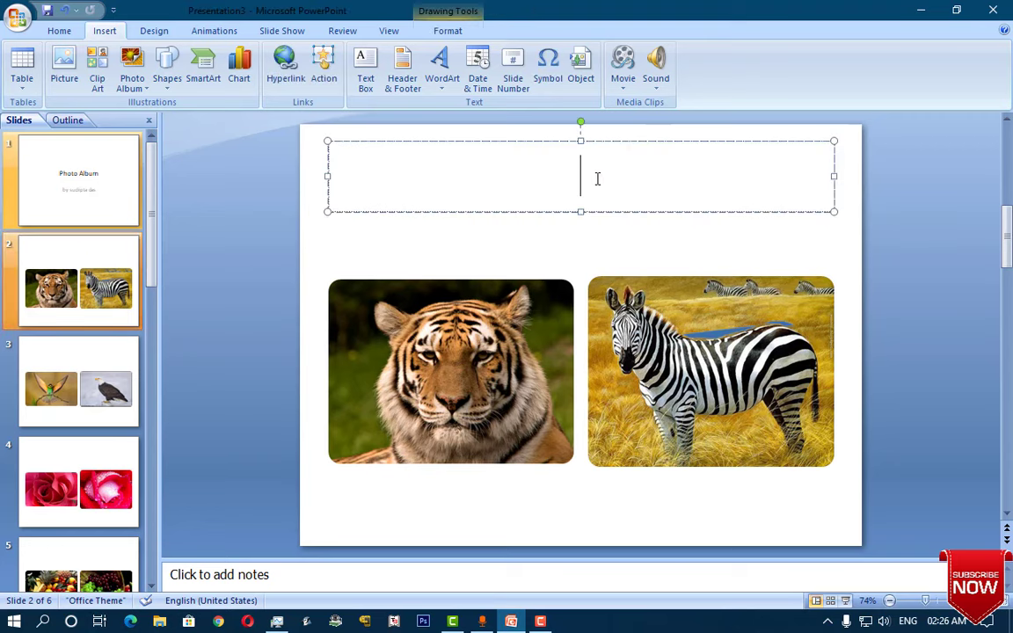
pyautogui.write('Ani')
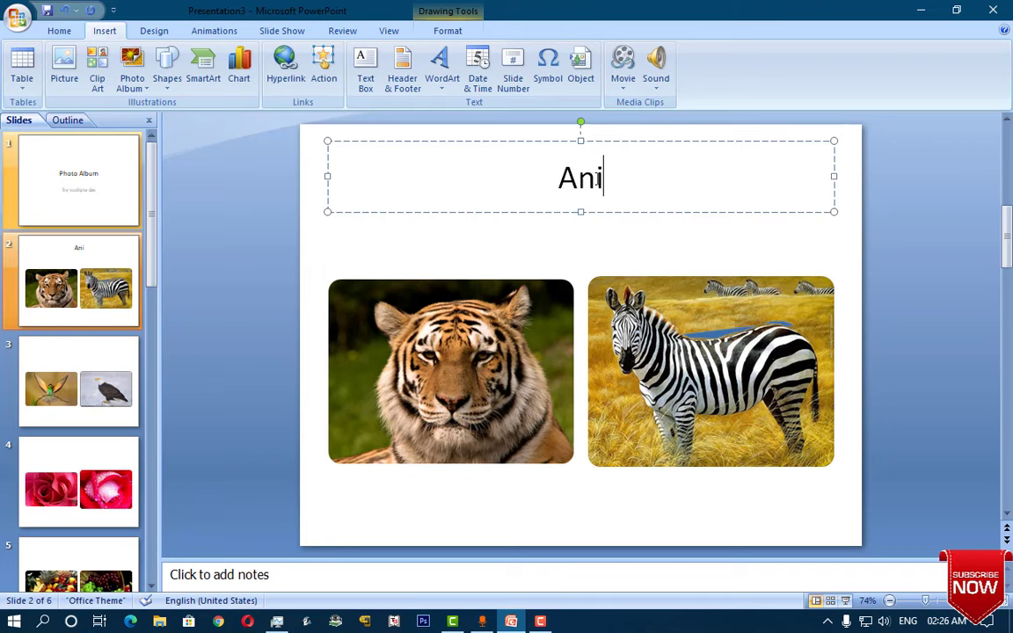
pyautogui.write('mal')
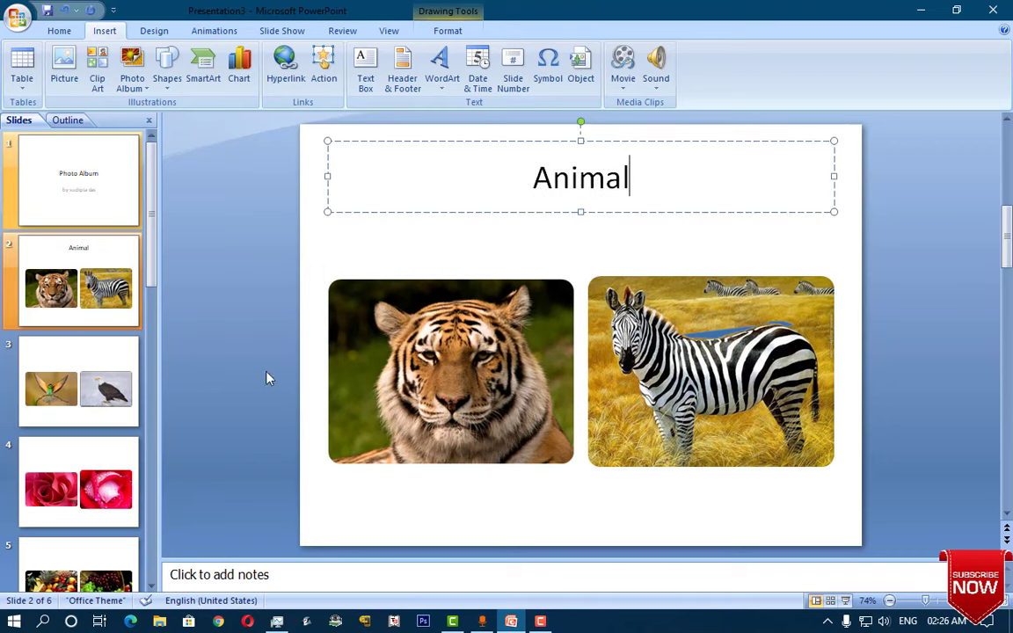
pyautogui.click(78, 382)
pyautogui.click(586, 179)
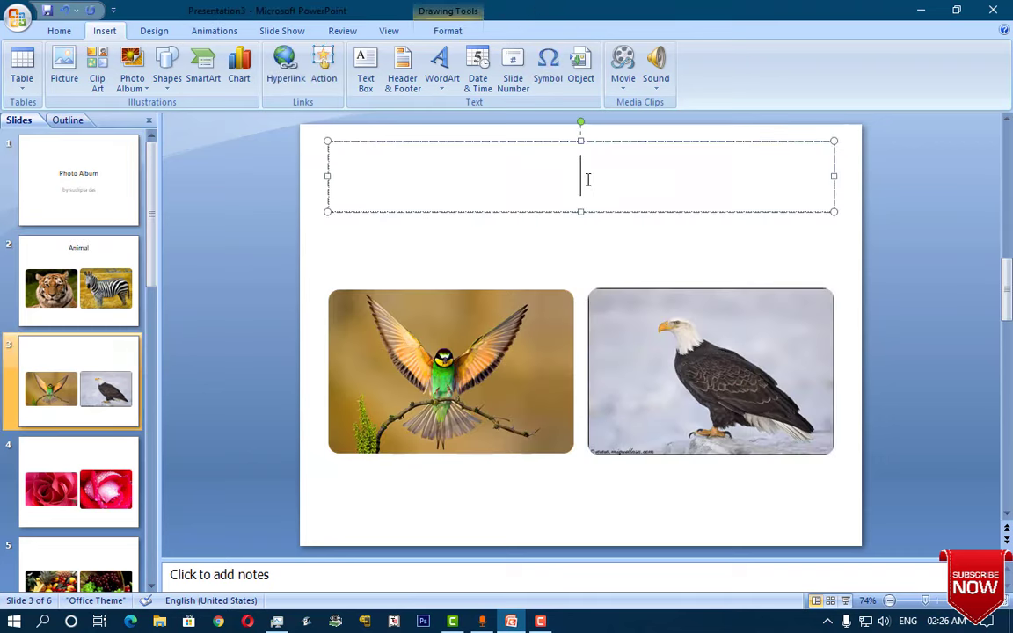
pyautogui.write('Birds')
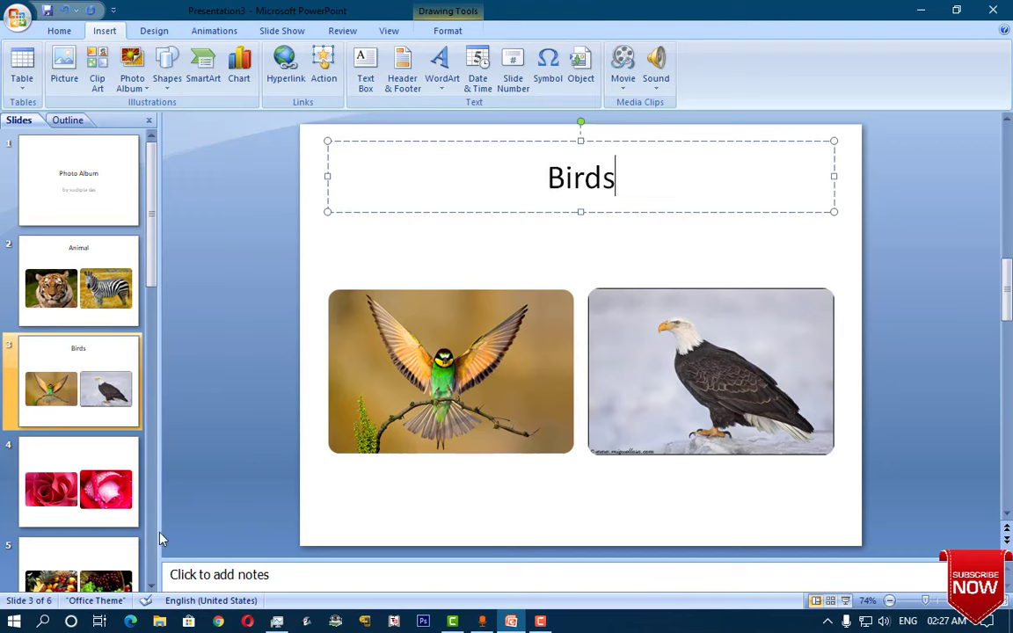
pyautogui.click(78, 482)
pyautogui.click(563, 192)
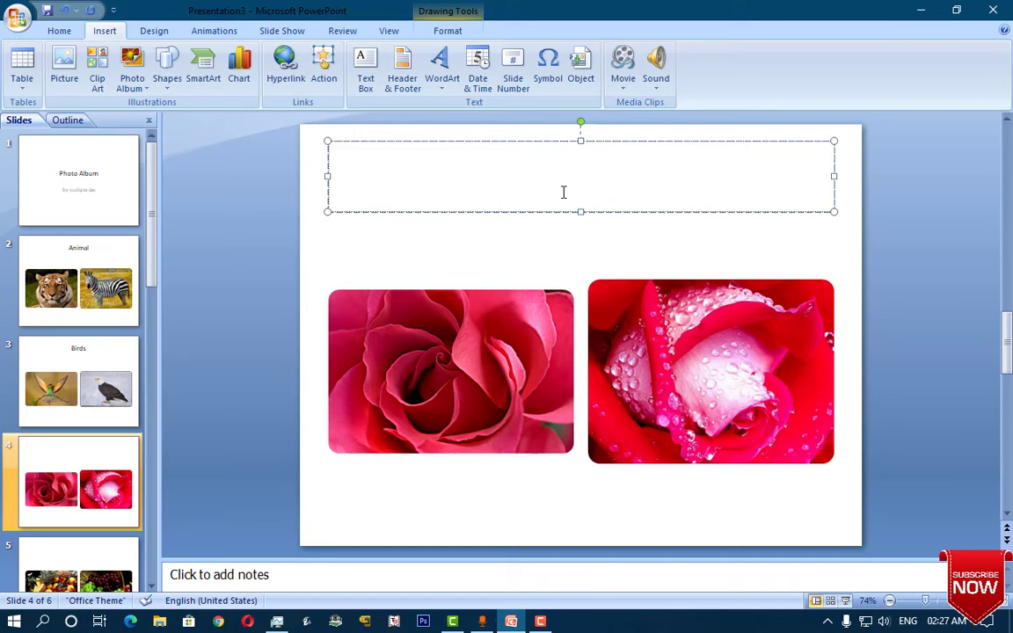
pyautogui.write('Flower')
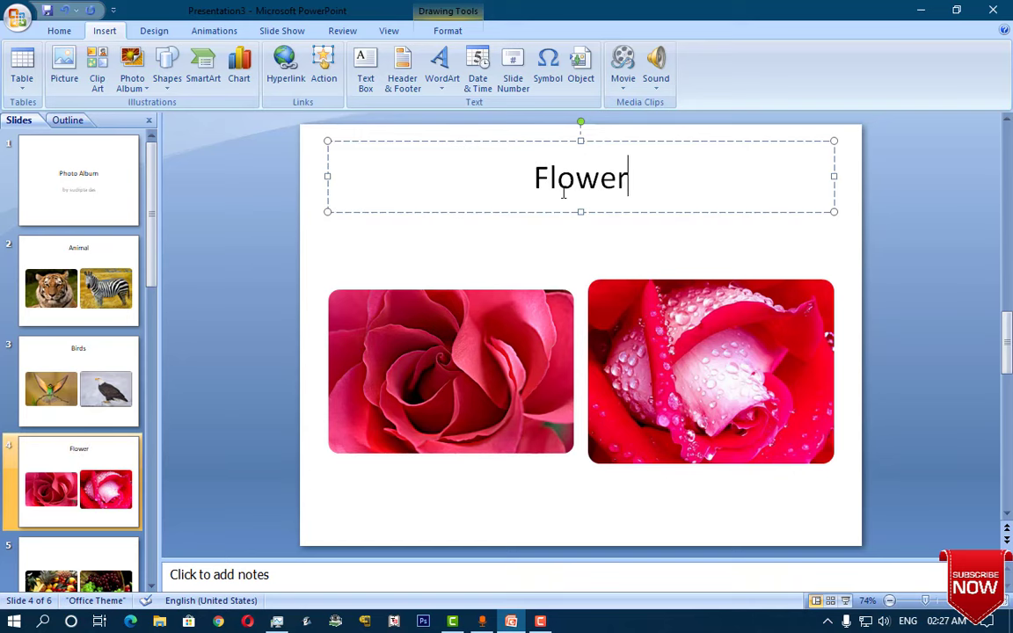
pyautogui.write('s')
# Title the last two photo slides Fruits and Nature, then return to the title slide.
pyautogui.click(86, 557)
pyautogui.click(598, 184)
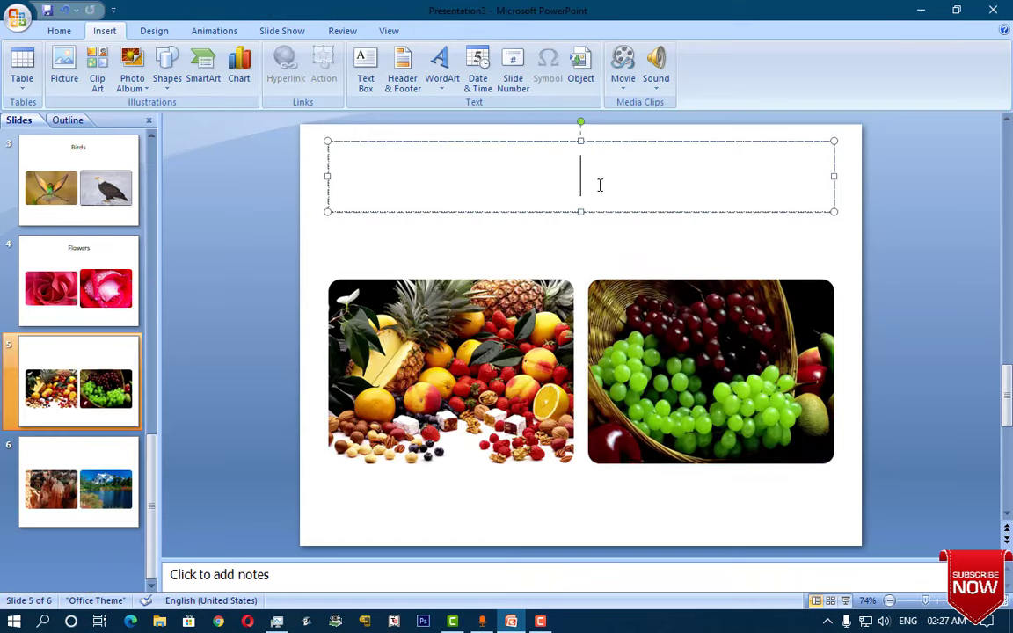
pyautogui.write('Frui')
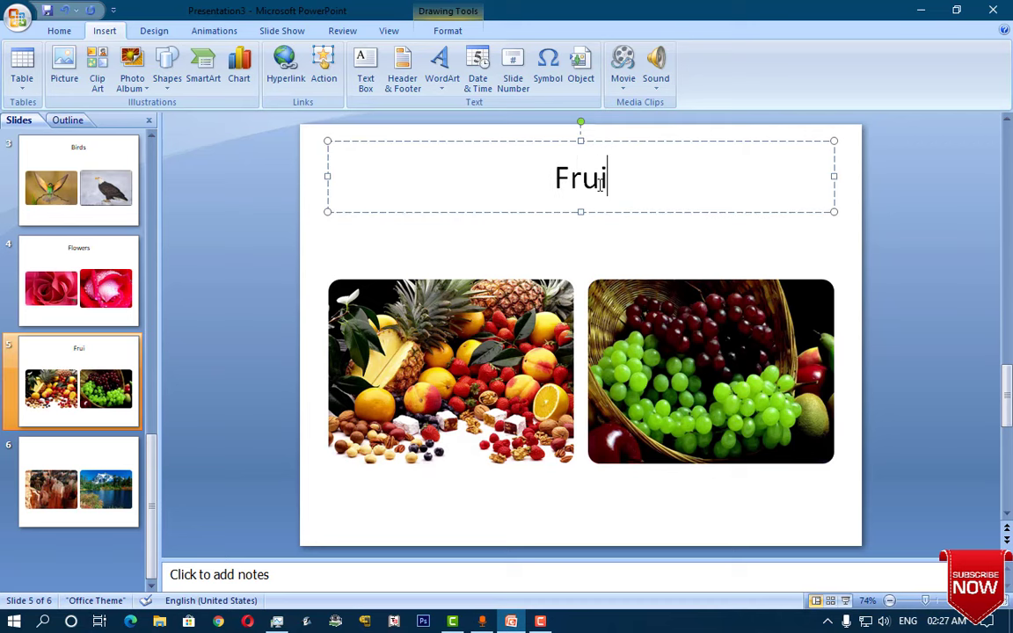
pyautogui.write('ts')
pyautogui.press('pagedown')
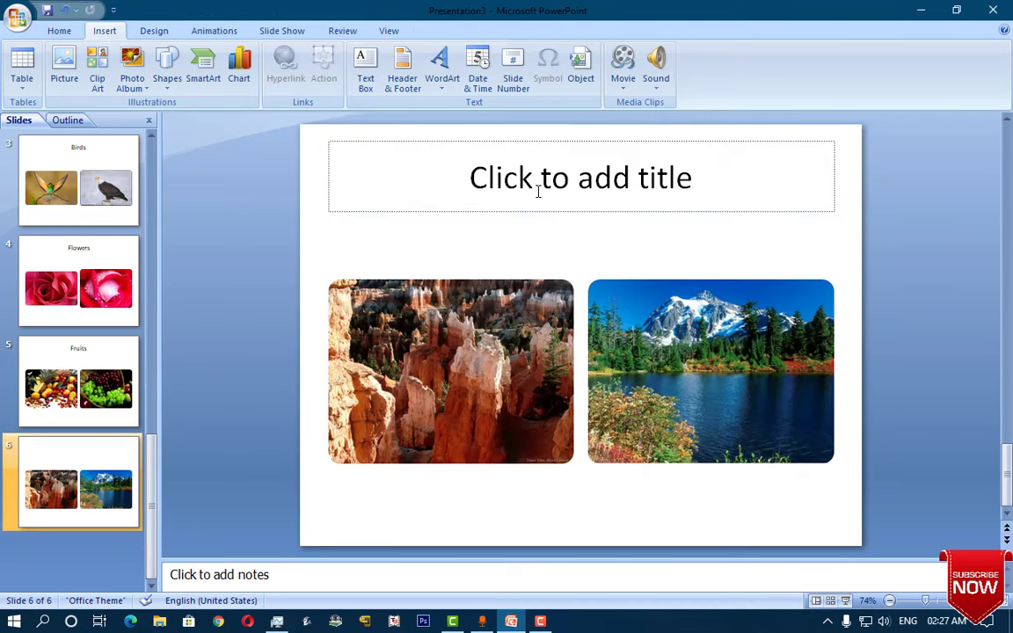
pyautogui.click(543, 187)
pyautogui.write('Nat')
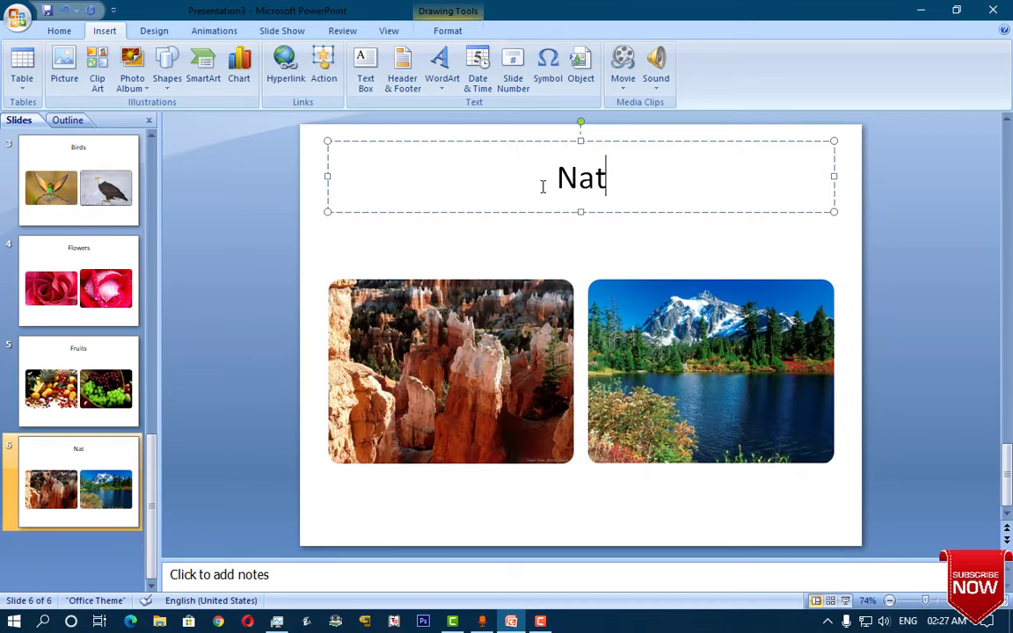
pyautogui.write('ure')
pyautogui.click(83, 185)
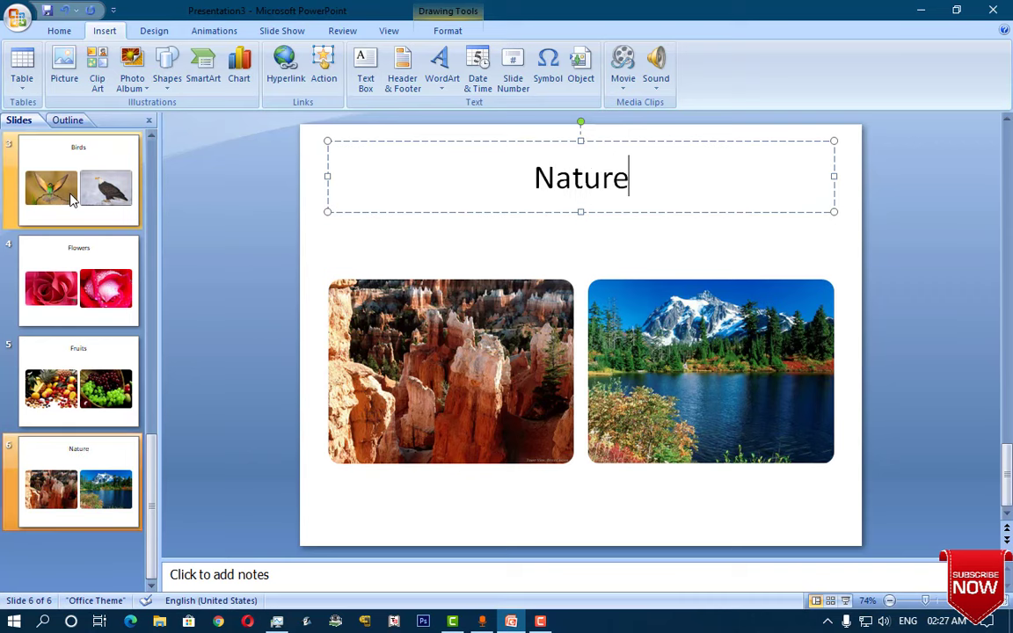
pyautogui.scroll(3, 86, 205)
pyautogui.click(94, 209)
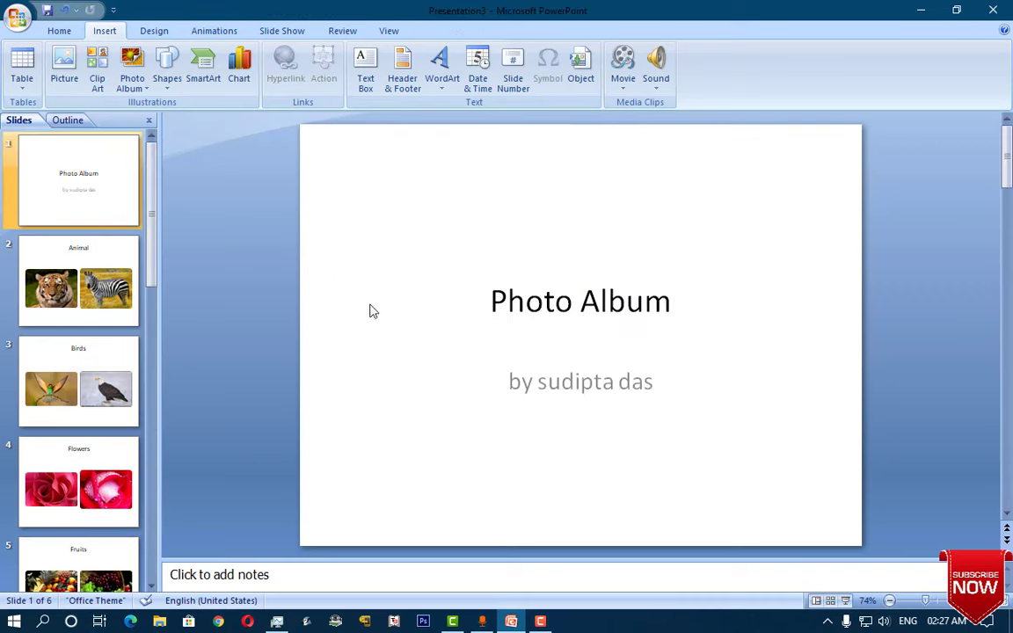
# Show the Design themes gallery and bring up its next row of designs.
pyautogui.click(156, 33)
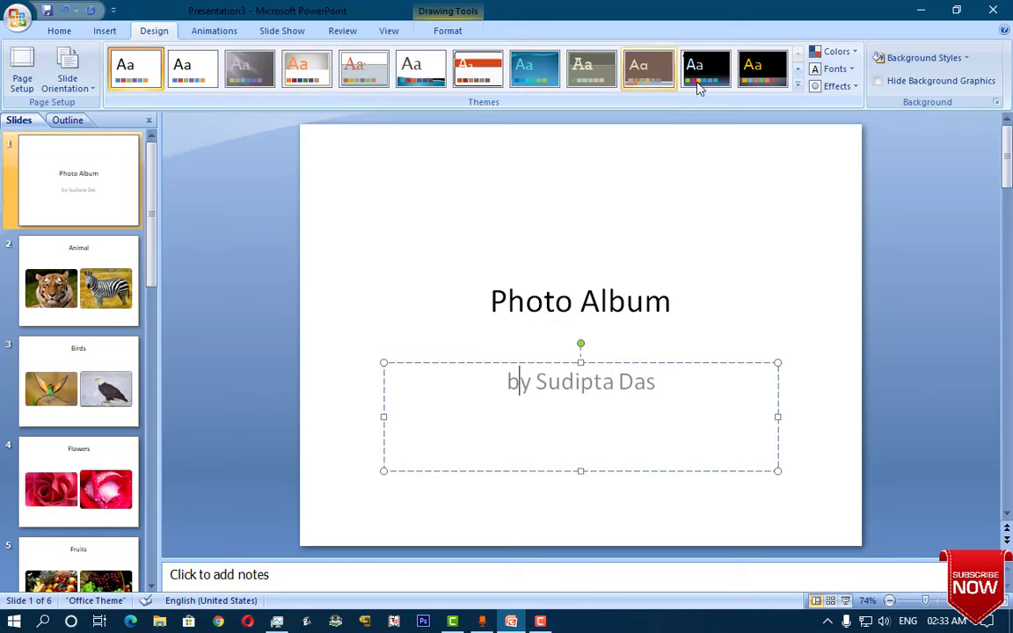
pyautogui.click(800, 72)
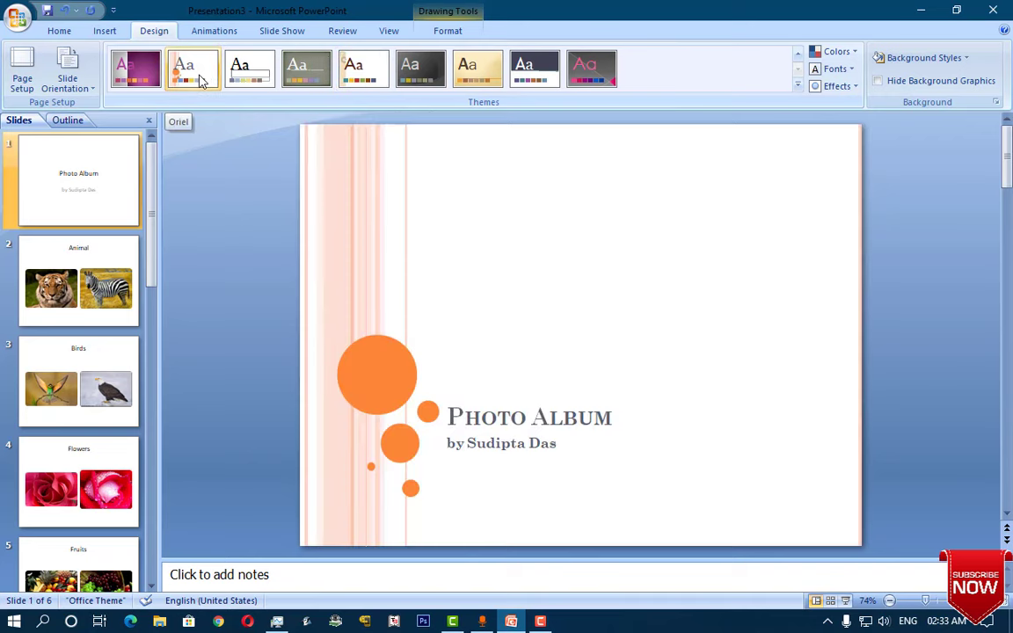
# Apply the Oriel theme to all six slides and review each one before returning to slide 1.
pyautogui.click(194, 75)
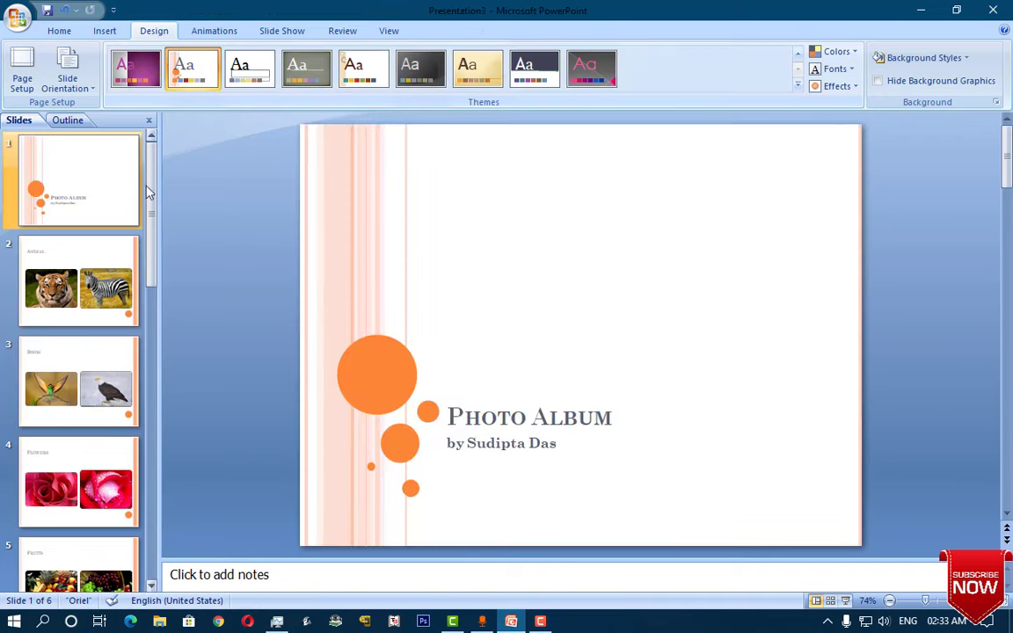
pyautogui.click(90, 312)
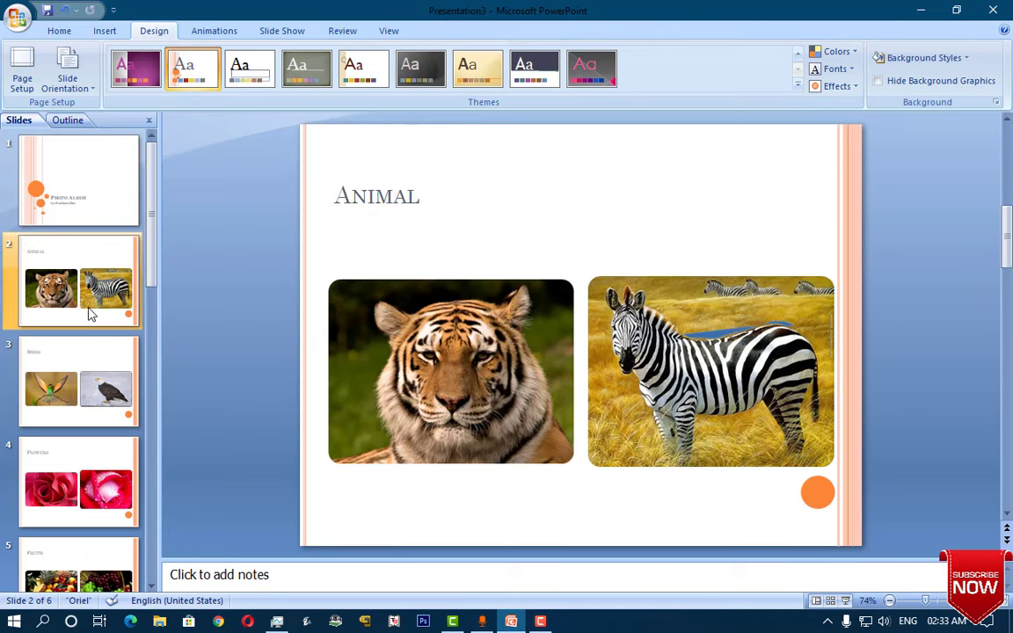
pyautogui.click(100, 457)
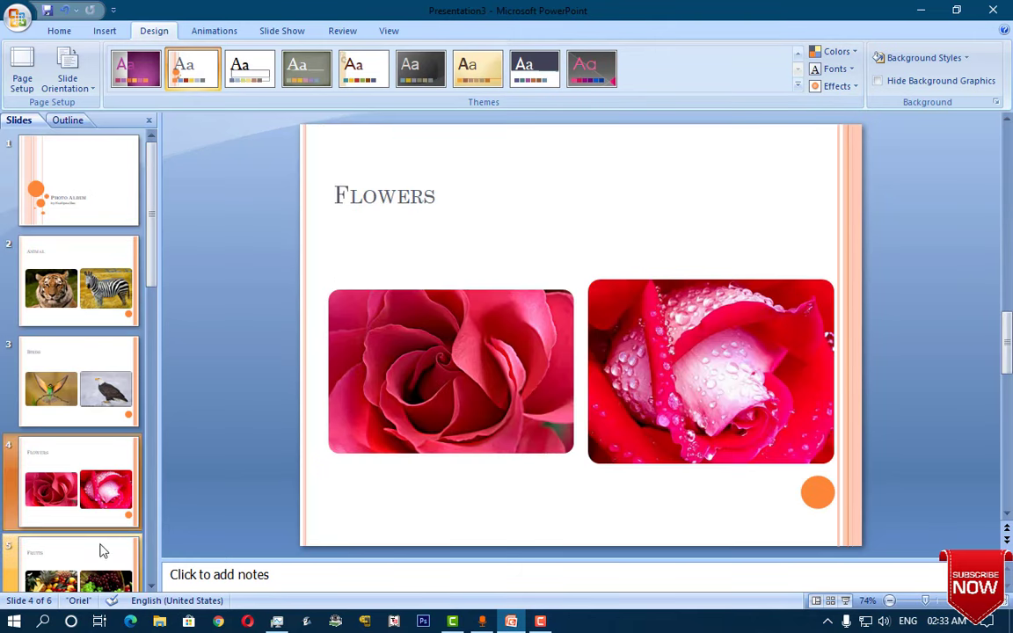
pyautogui.click(101, 554)
pyautogui.scroll(-1, 99, 554)
pyautogui.click(88, 549)
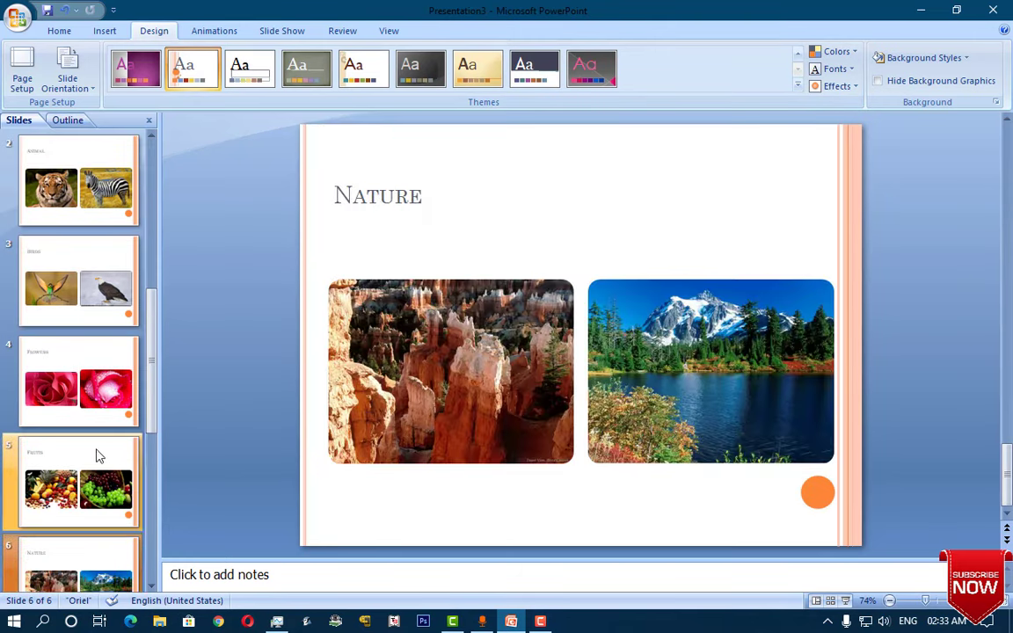
pyautogui.scroll(-1, 96, 455)
pyautogui.click(95, 414)
pyautogui.click(99, 294)
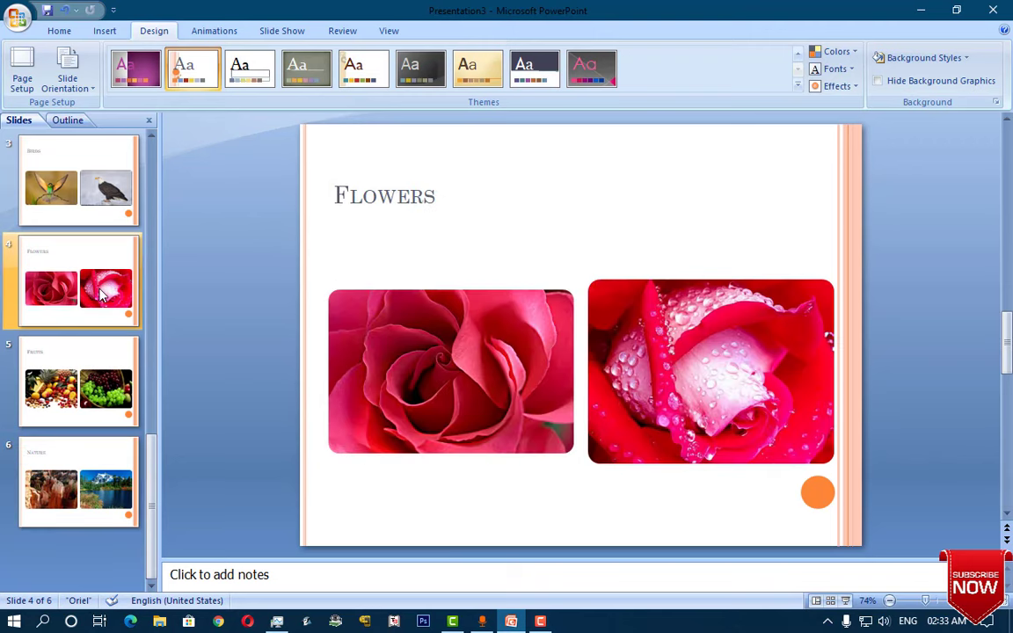
pyautogui.scroll(1, 99, 294)
pyautogui.click(99, 294)
pyautogui.click(87, 199)
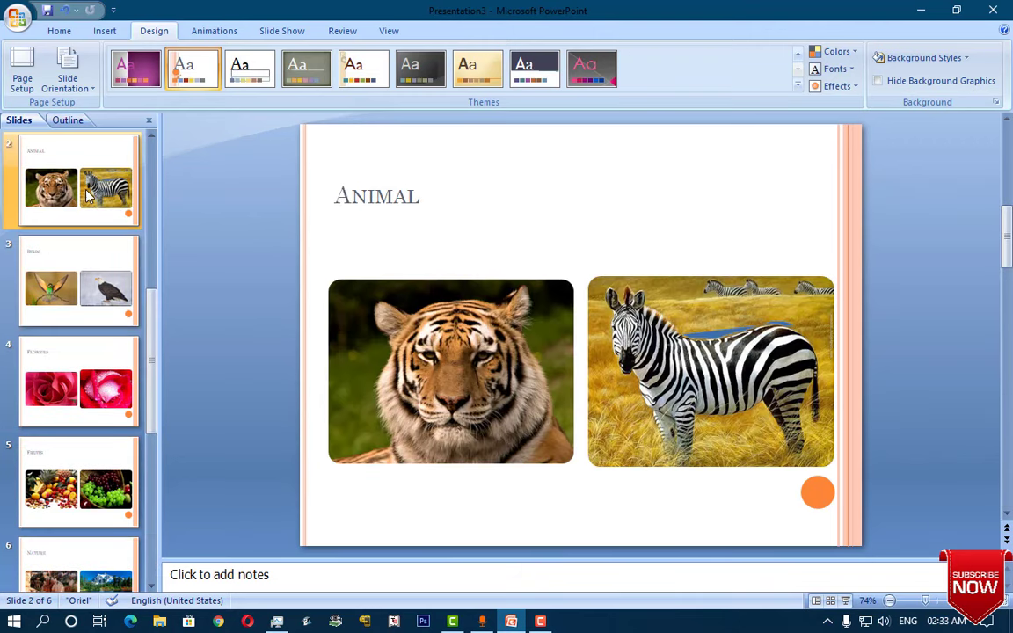
pyautogui.scroll(1, 86, 195)
pyautogui.click(78, 182)
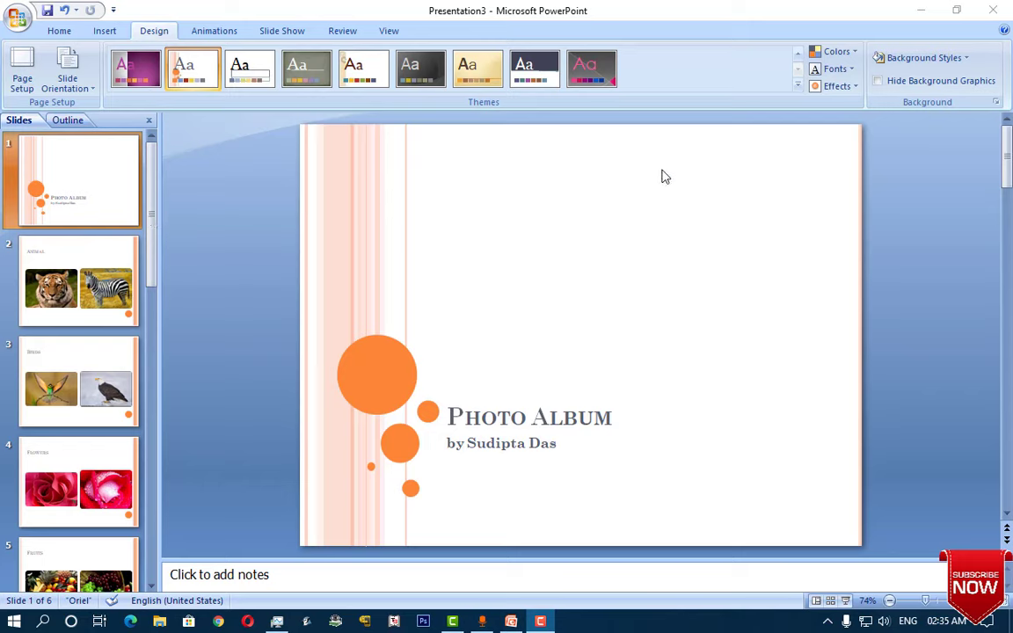
# Apply the Flow theme to the Photo Album title slide only.
pyautogui.click(796, 62)
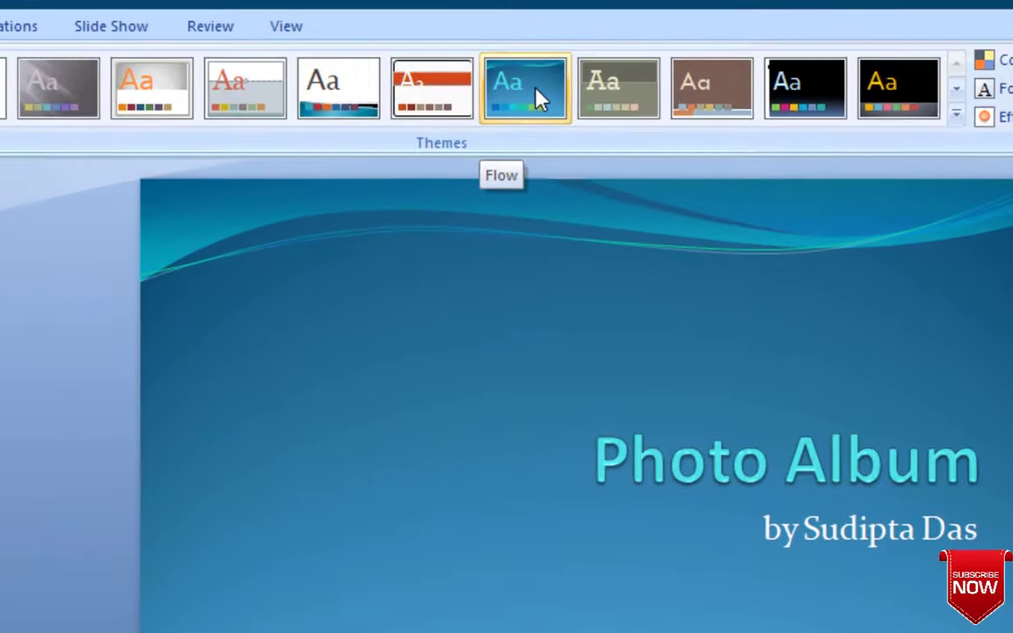
pyautogui.rightClick(540, 84)
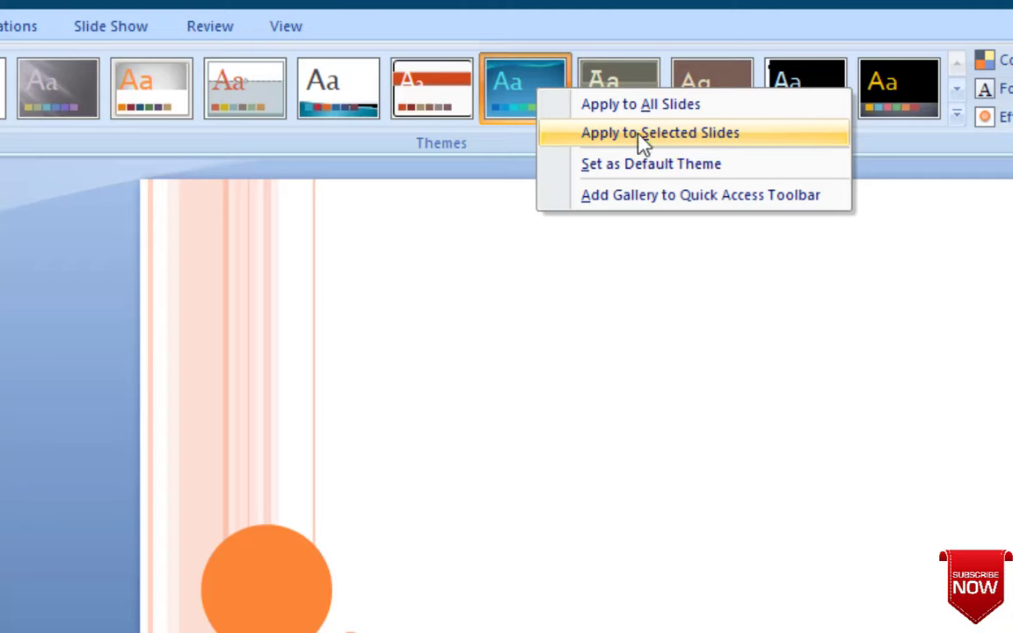
pyautogui.click(740, 139)
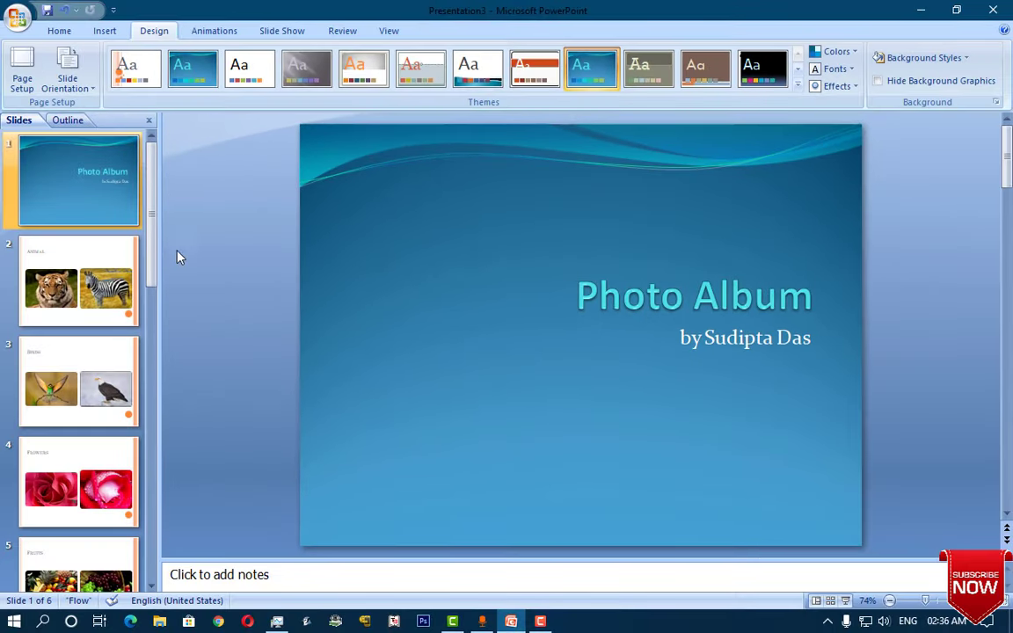
pyautogui.click(88, 281)
pyautogui.click(99, 368)
# Apply the Foundry theme to the Animal slide only.
pyautogui.click(100, 451)
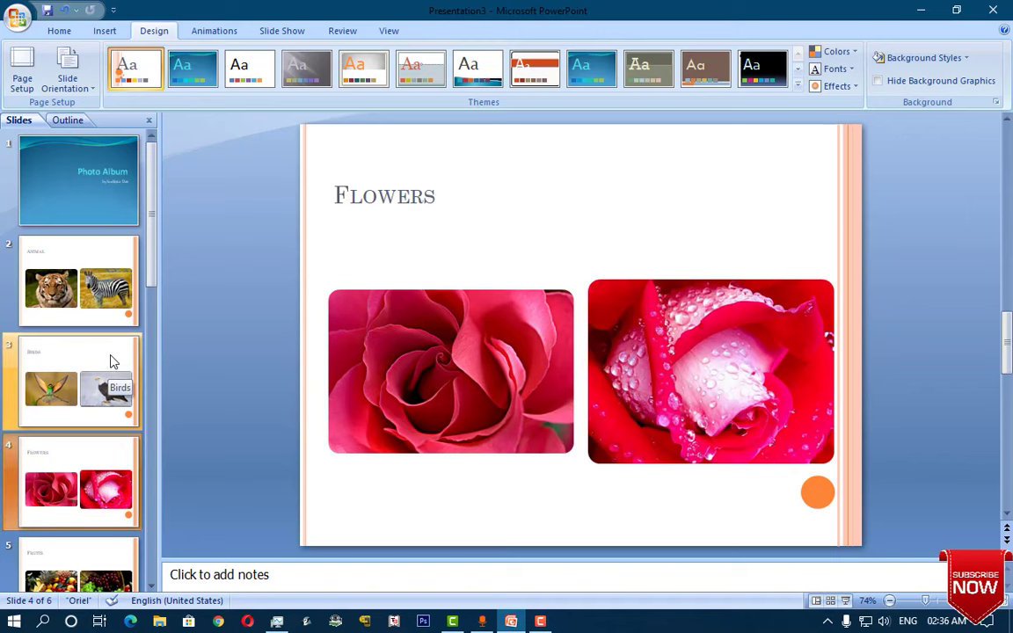
pyautogui.click(106, 309)
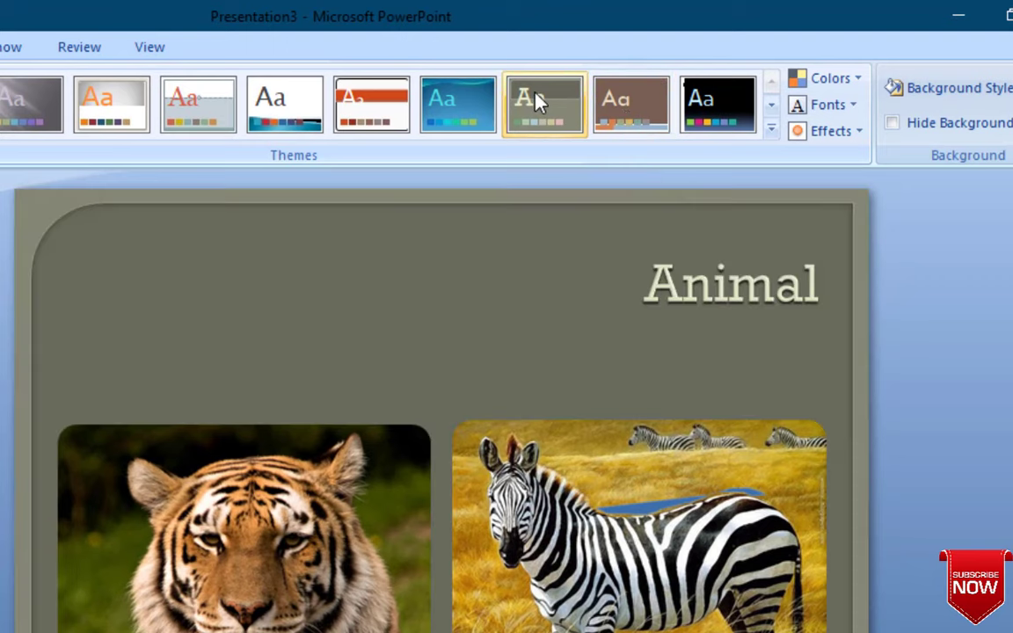
pyautogui.rightClick(535, 94)
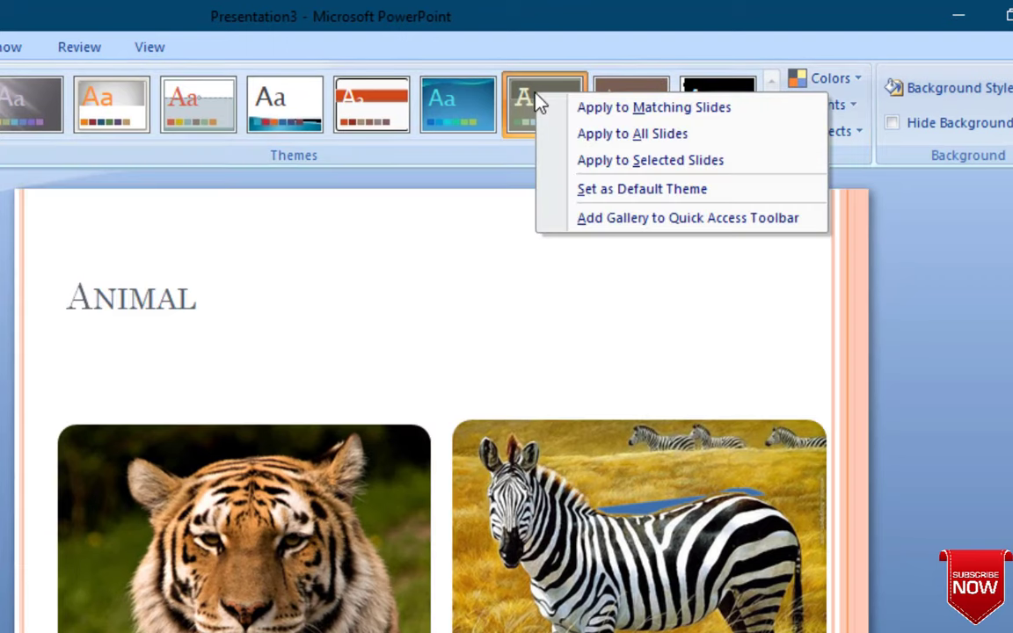
pyautogui.click(726, 161)
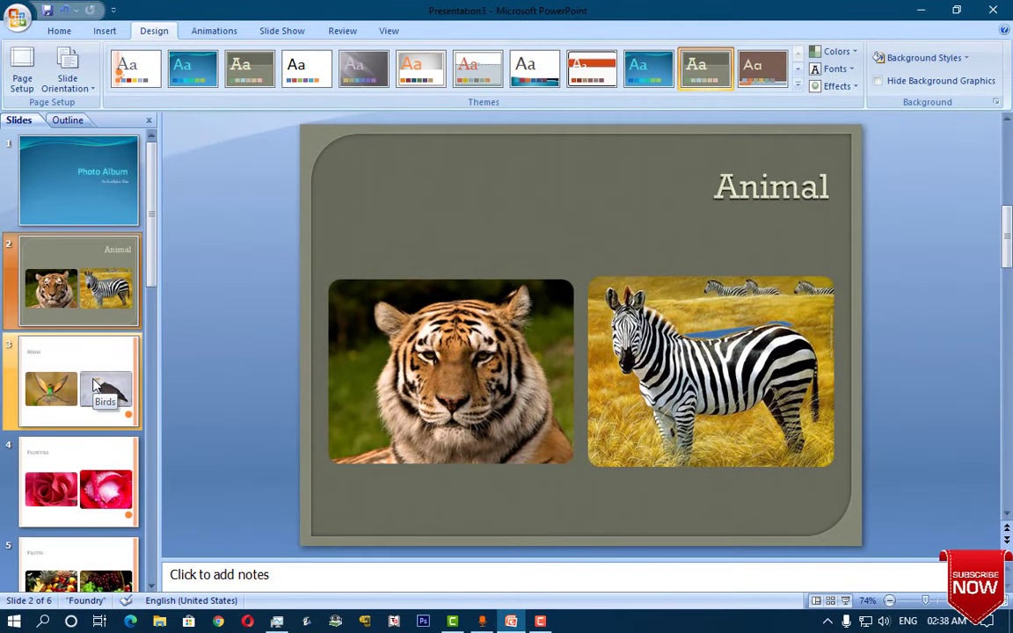
# Apply the Civic theme to the Birds slide only.
pyautogui.click(95, 385)
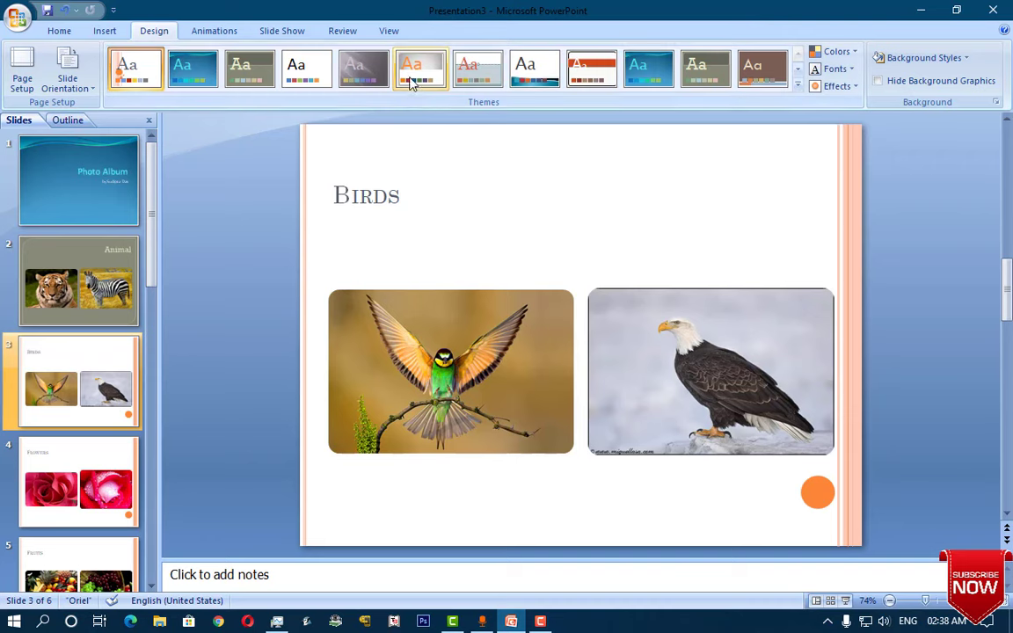
pyautogui.rightClick(466, 74)
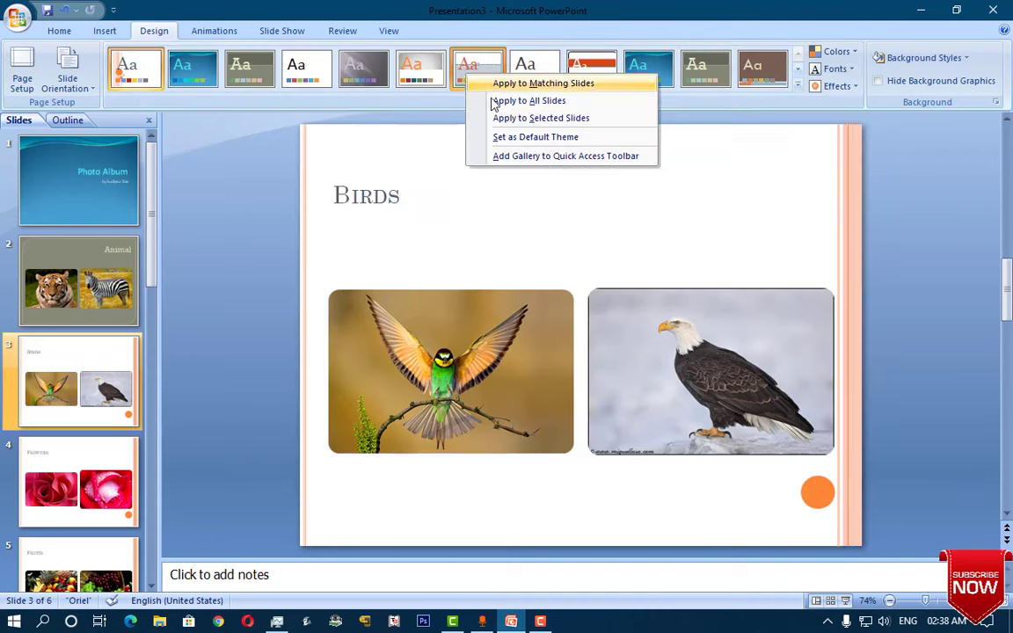
pyautogui.click(580, 119)
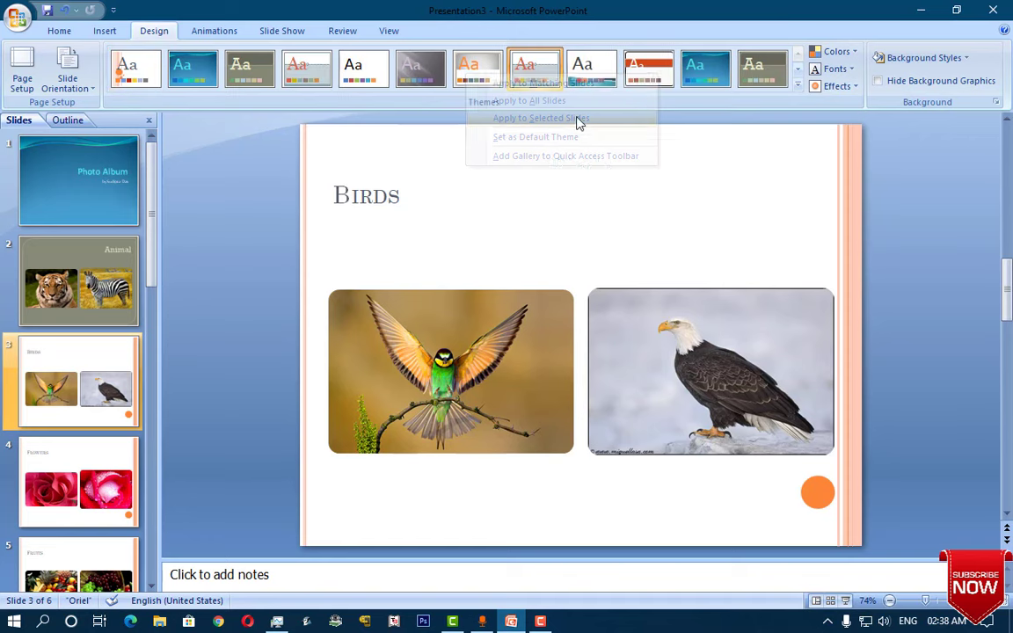
pyautogui.scroll(-1, 77, 387)
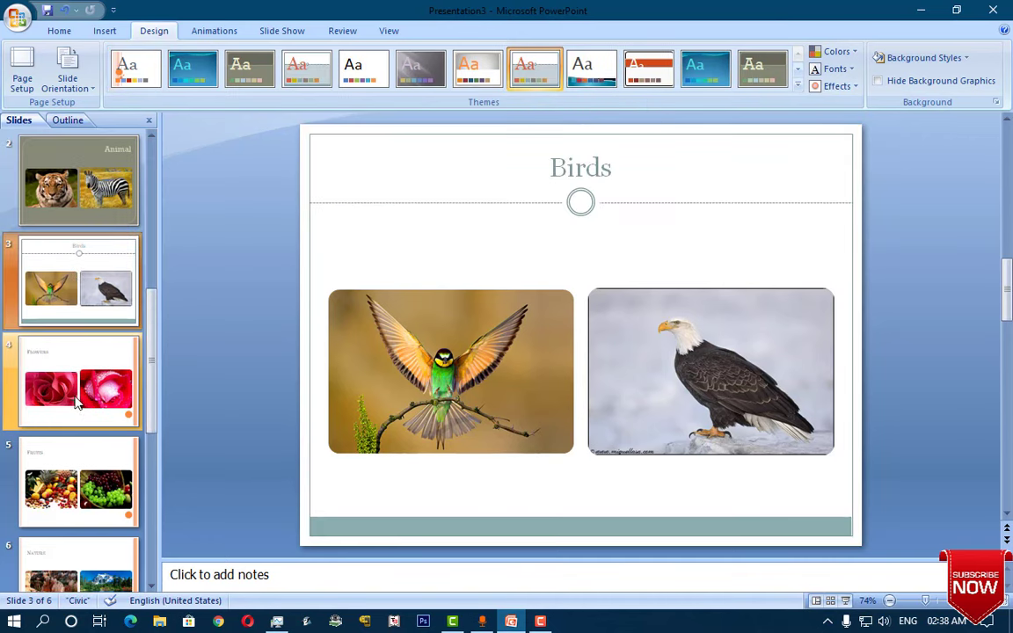
# Apply the Equity theme to the Flowers slide only.
pyautogui.click(84, 393)
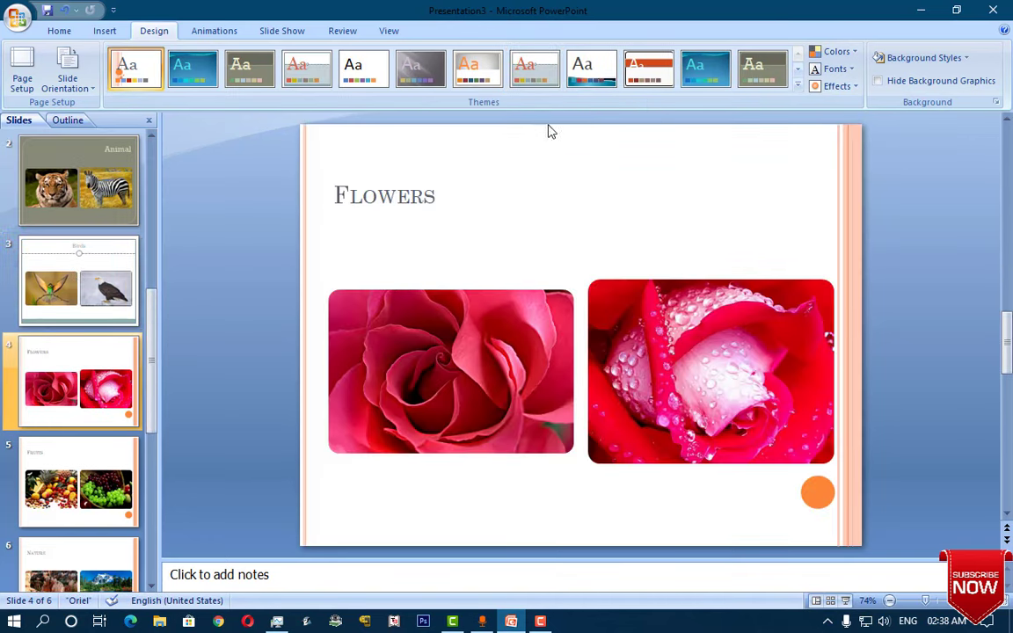
pyautogui.rightClick(648, 71)
pyautogui.click(704, 113)
pyautogui.scroll(-1, 431, 244)
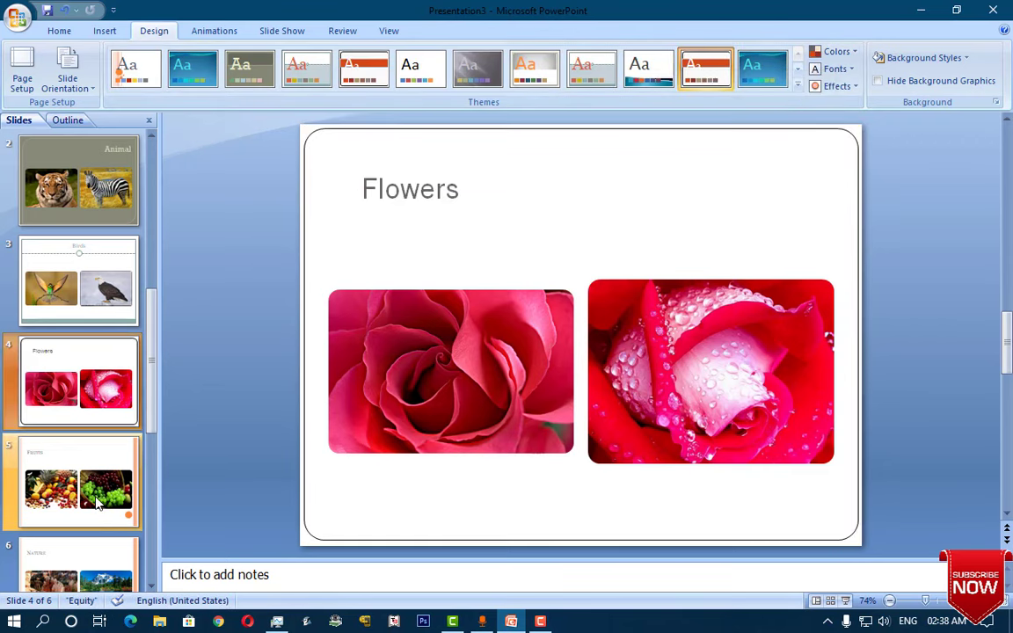
# Apply the purple Opulent theme to the Fruits slide only.
pyautogui.click(798, 87)
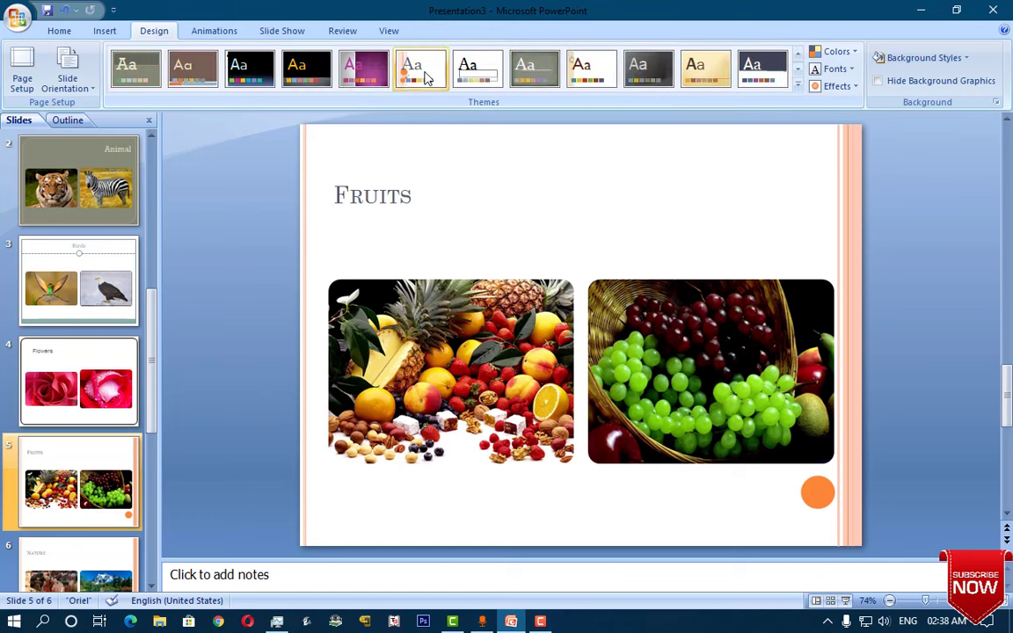
pyautogui.rightClick(365, 71)
pyautogui.click(458, 108)
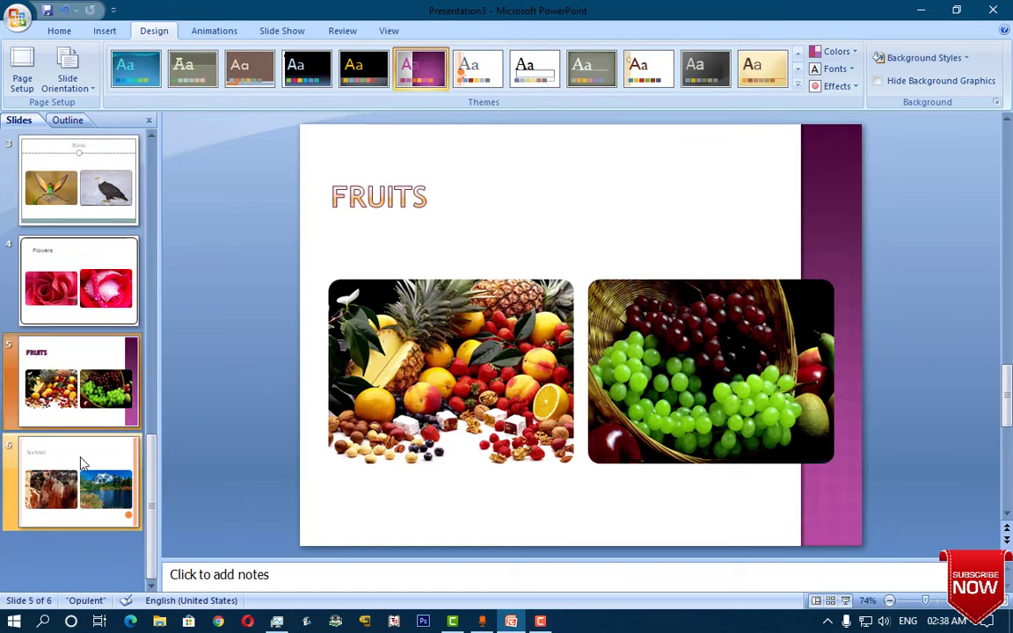
# Apply the Trek theme to the Nature slide only.
pyautogui.click(78, 479)
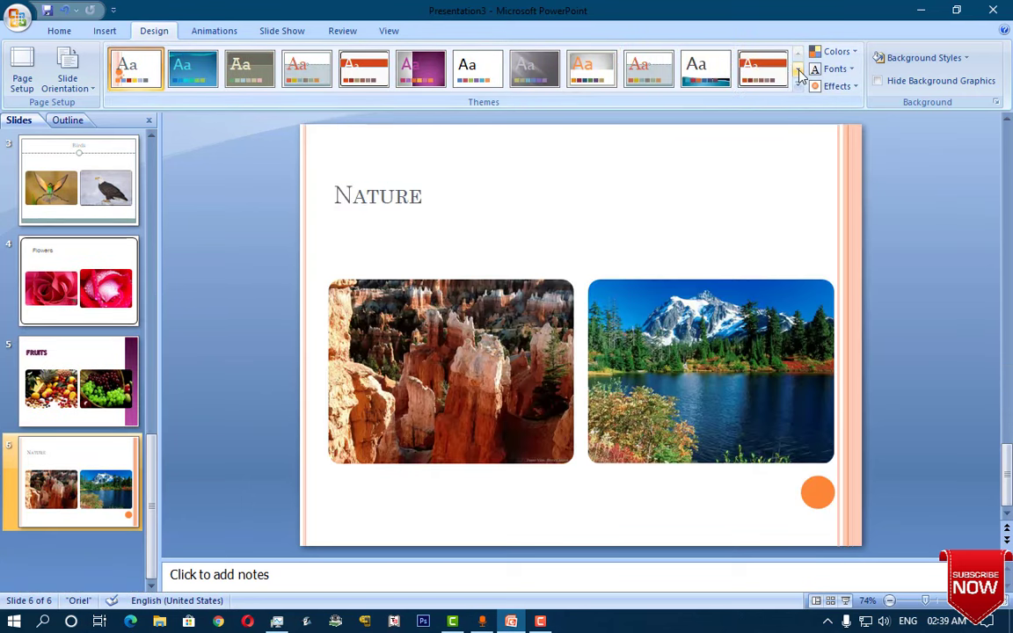
pyautogui.scroll(-1, 717, 83)
pyautogui.rightClick(756, 68)
pyautogui.click(795, 110)
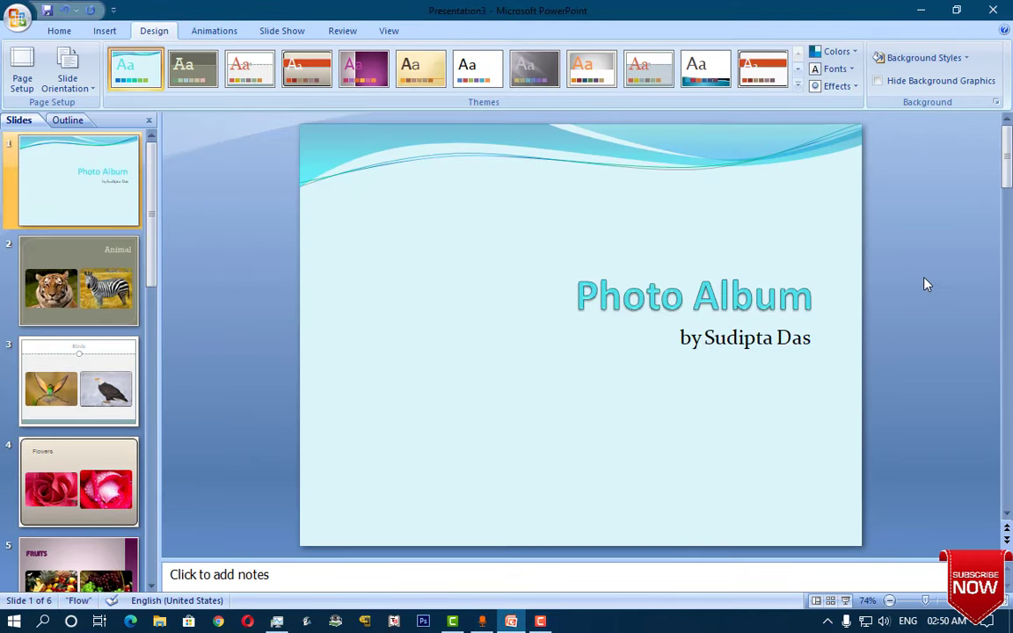
pyautogui.click(923, 58)
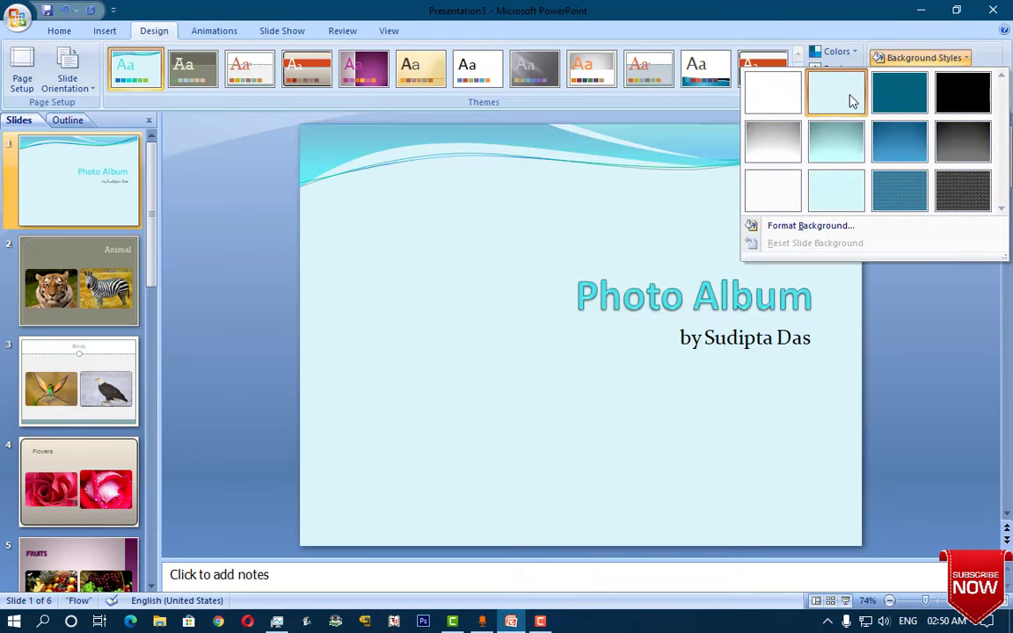
pyautogui.click(851, 101)
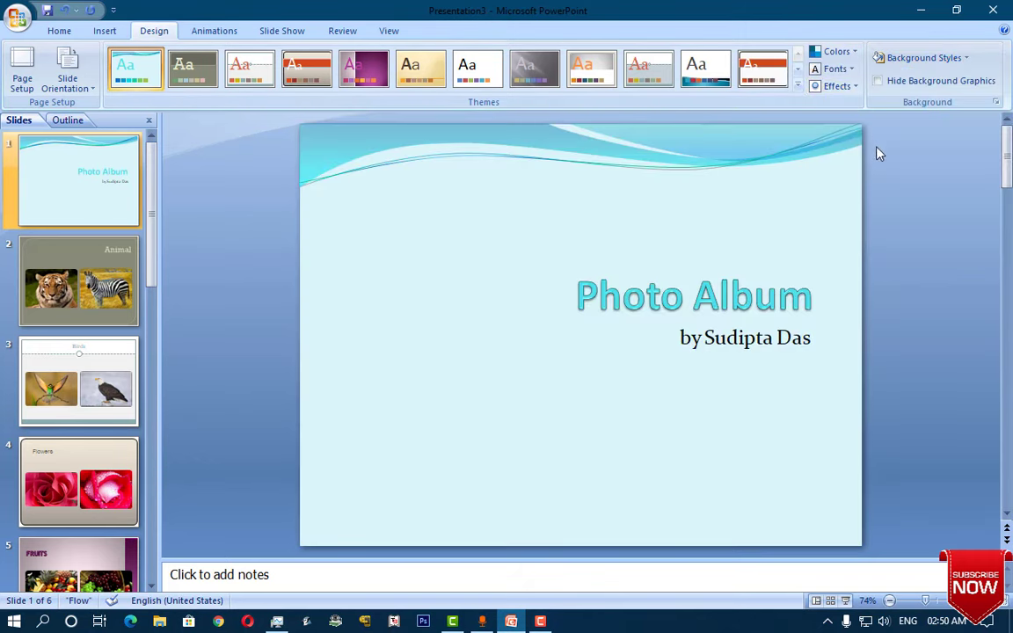
pyautogui.click(67, 274)
pyautogui.click(71, 352)
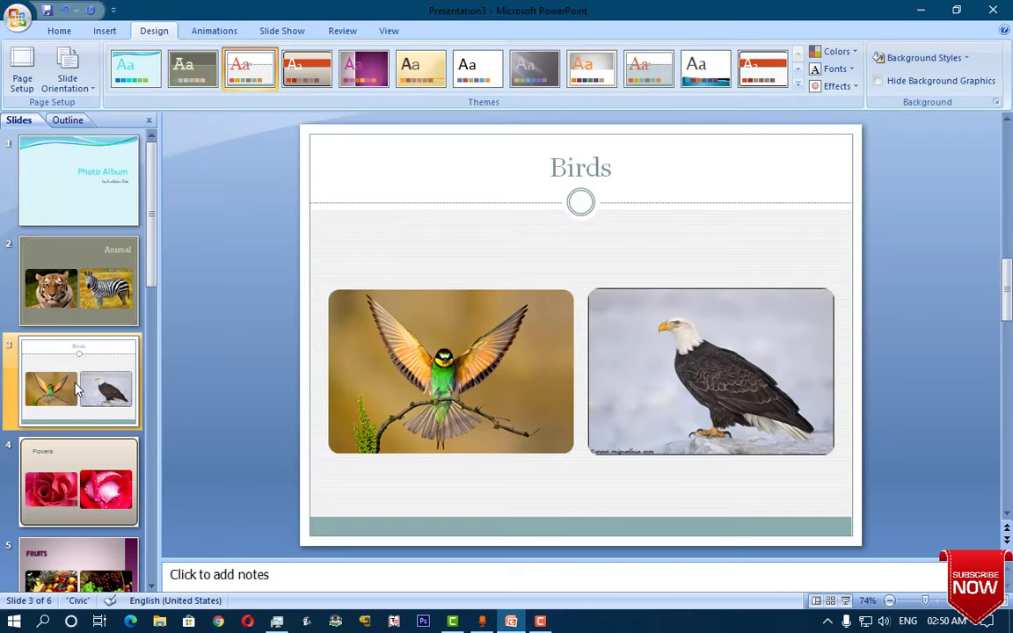
pyautogui.click(79, 453)
pyautogui.scroll(-1, 81, 464)
pyautogui.click(92, 469)
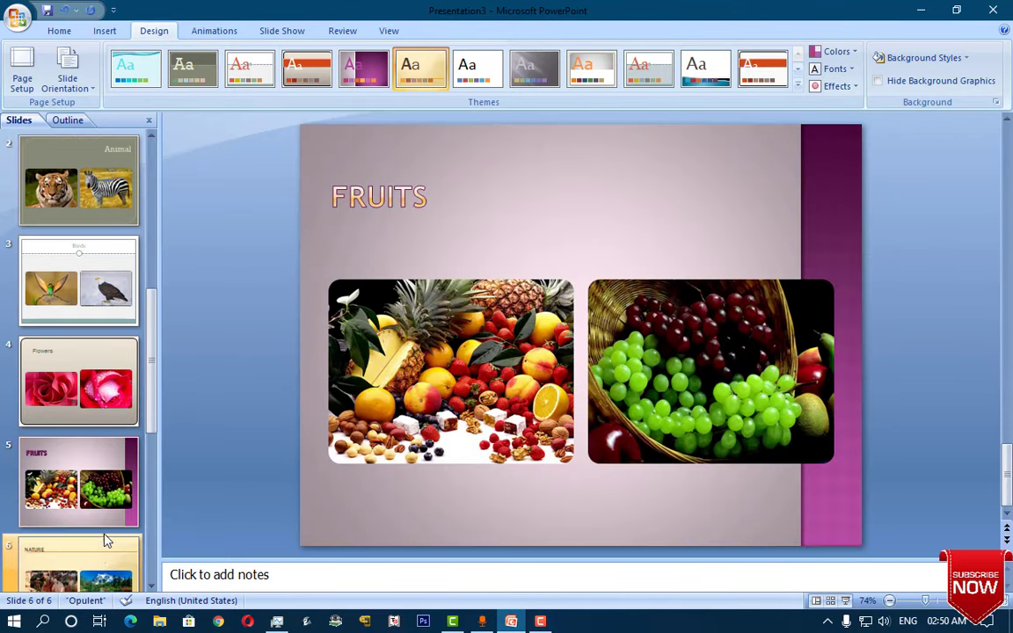
pyautogui.click(96, 552)
pyautogui.scroll(2, 97, 274)
pyautogui.click(118, 206)
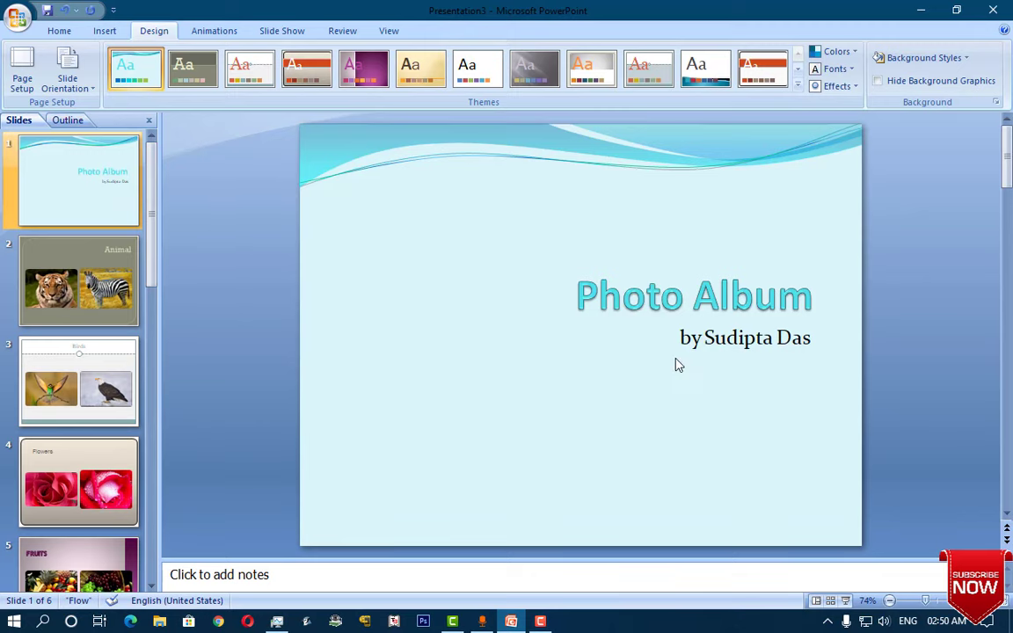
# Give the Photo Album title a Bounce entrance effect in Custom Animation.
pyautogui.click(213, 31)
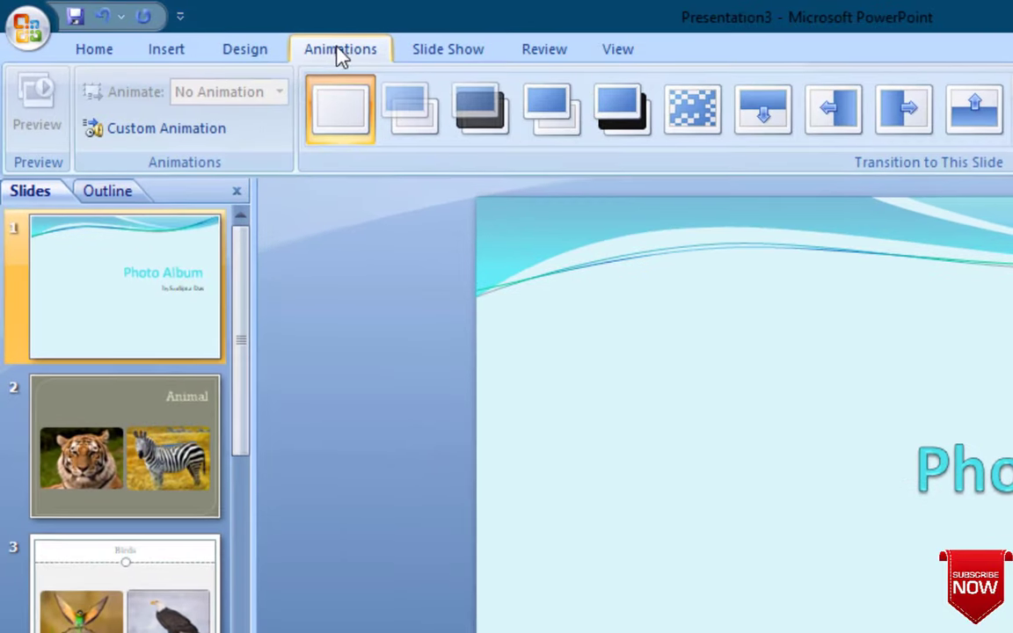
pyautogui.click(162, 129)
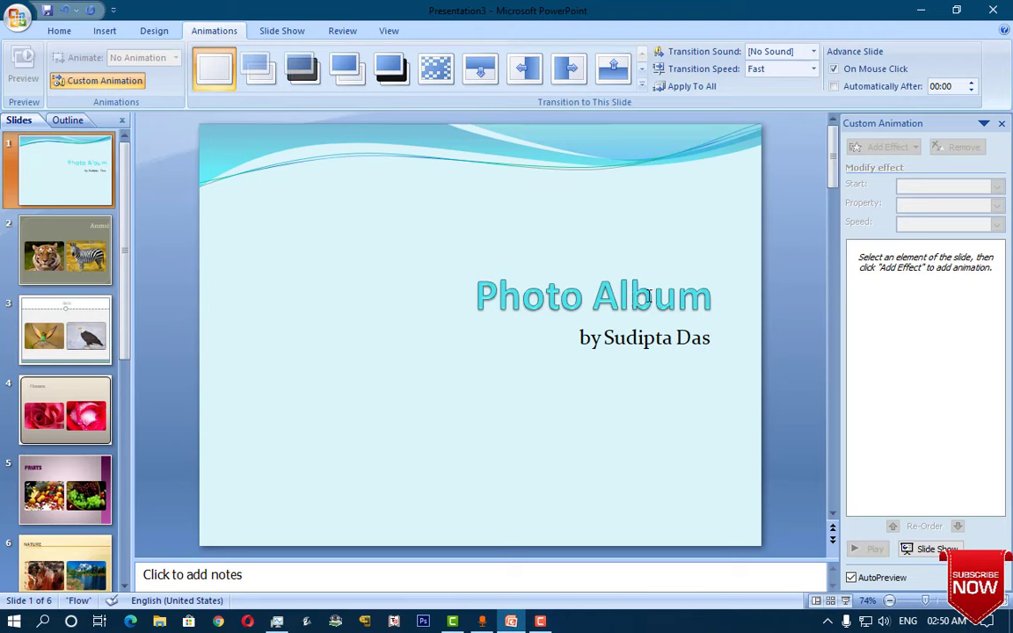
pyautogui.click(652, 301)
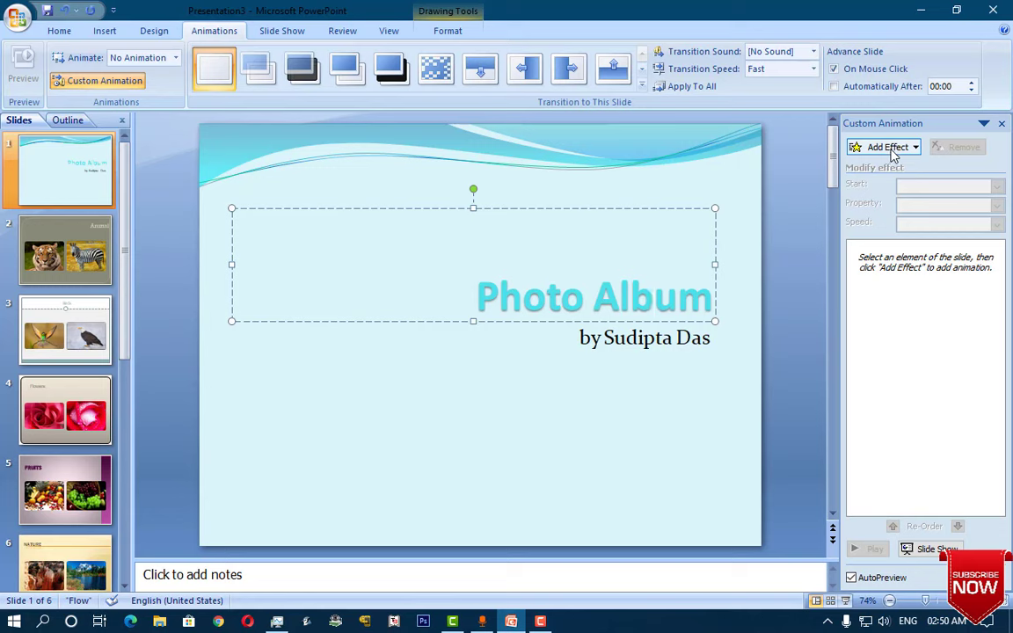
pyautogui.click(906, 149)
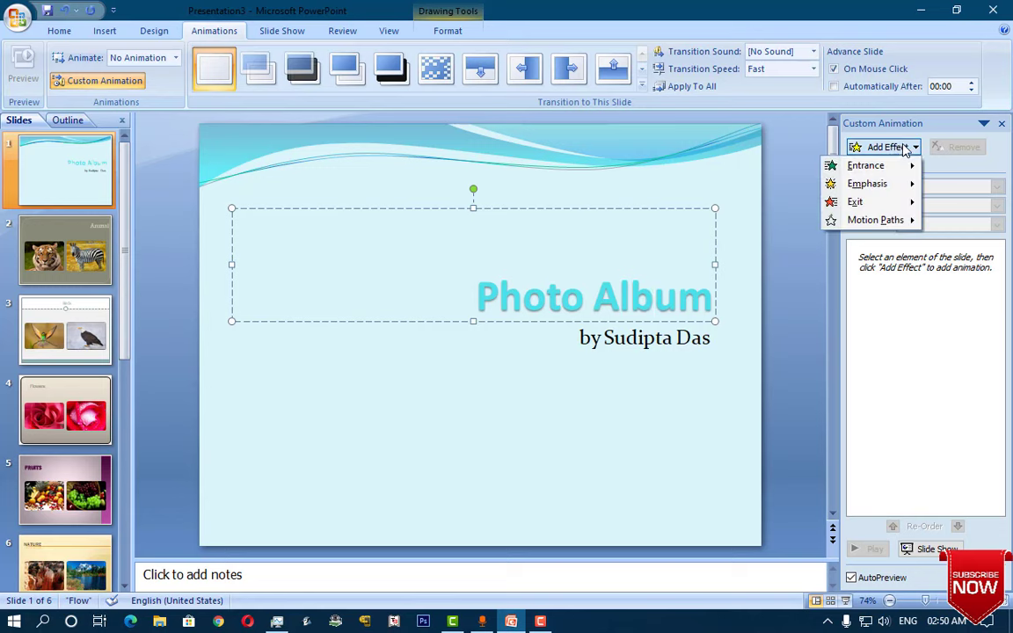
pyautogui.moveTo(864, 170)
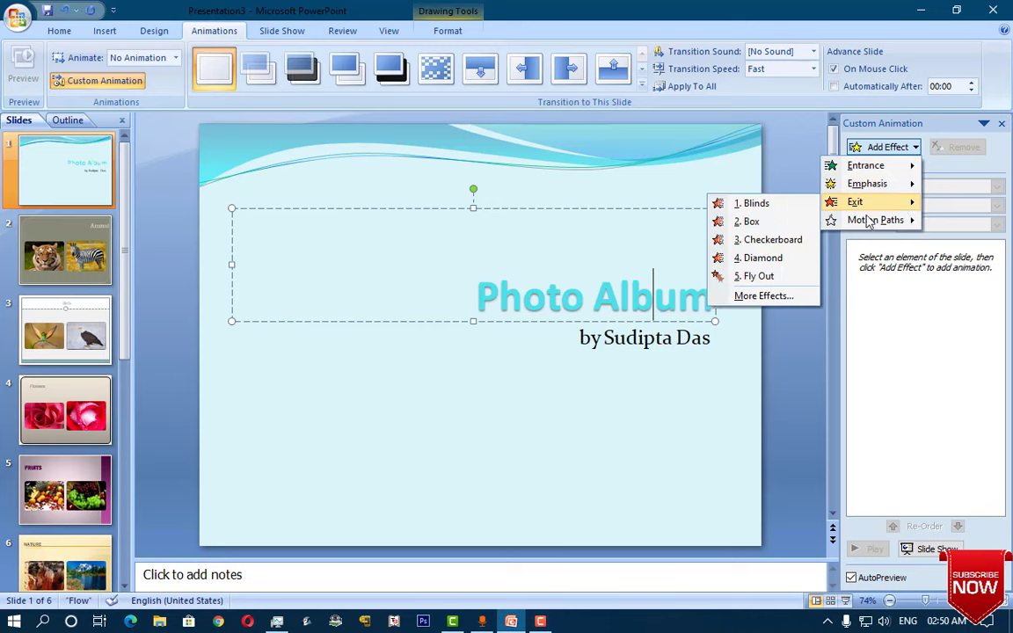
pyautogui.moveTo(884, 227)
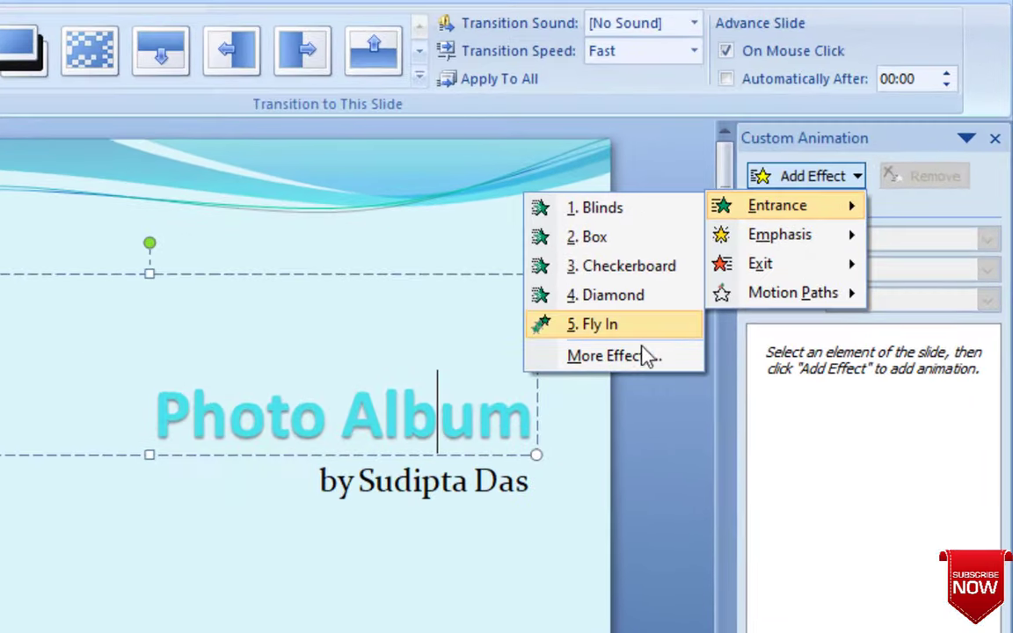
pyautogui.click(627, 366)
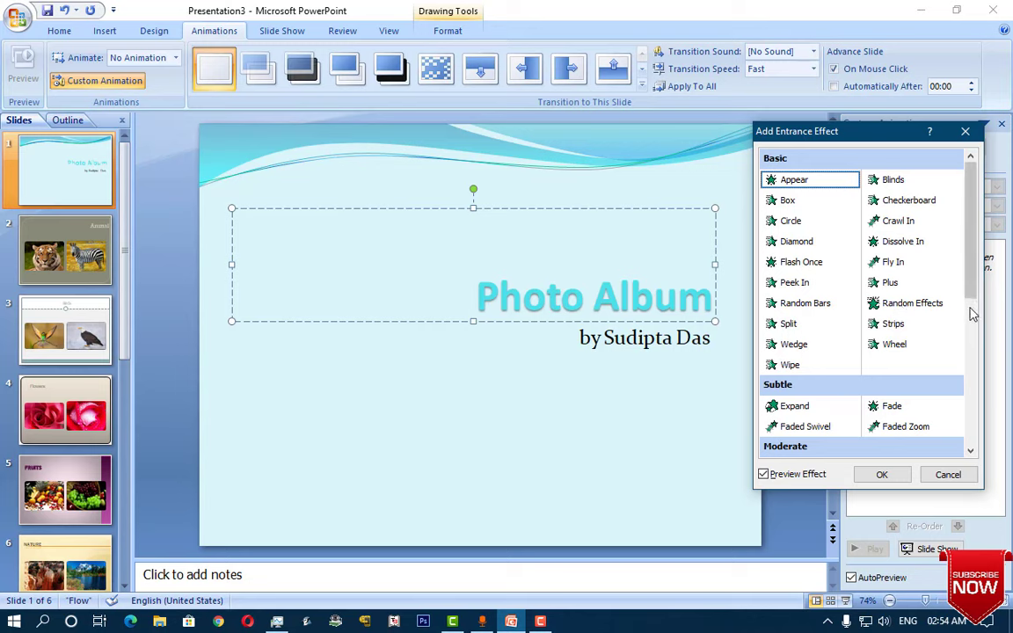
pyautogui.click(973, 314)
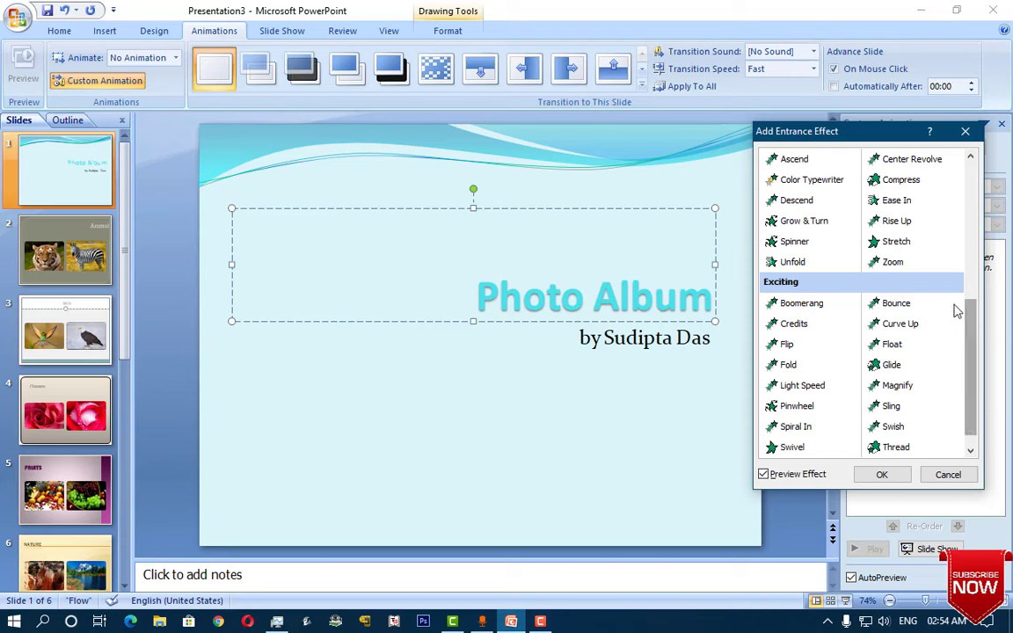
pyautogui.click(896, 304)
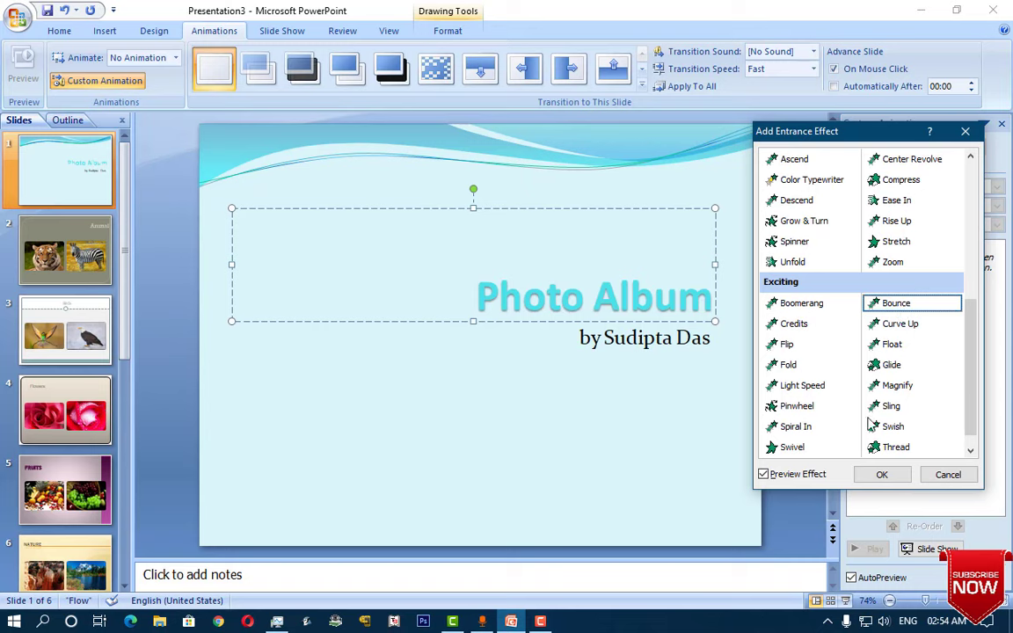
pyautogui.click(880, 476)
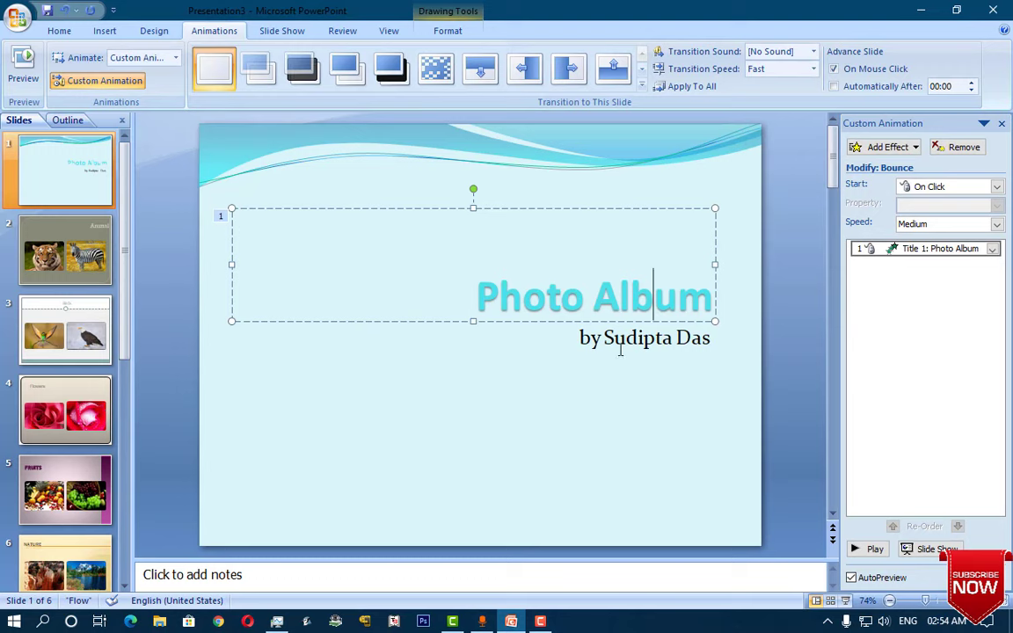
# Give the author line a Curve Up entrance, then move to the Animal slide.
pyautogui.click(646, 342)
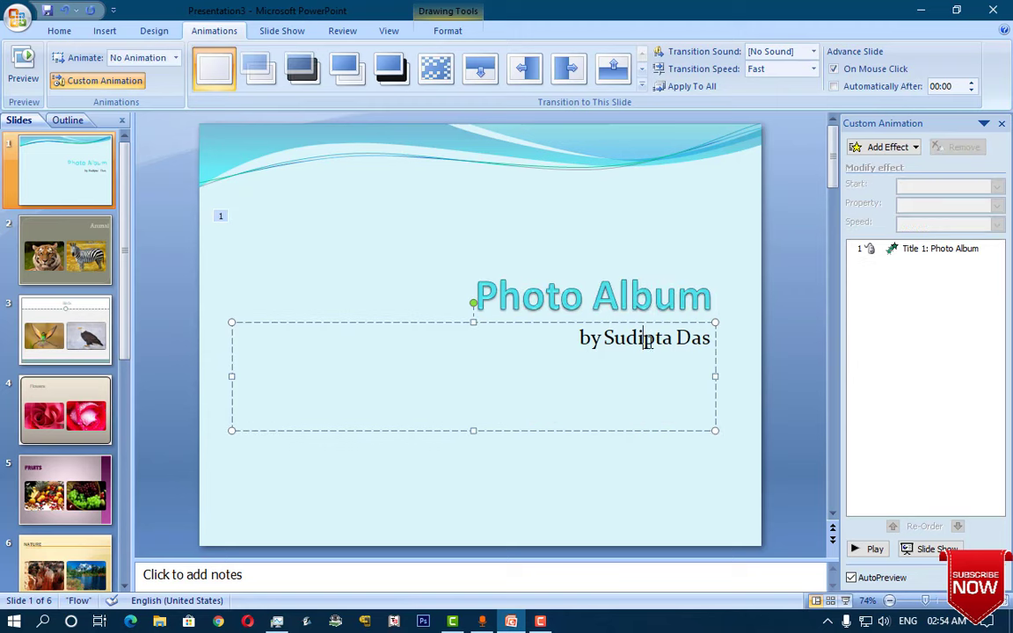
pyautogui.click(905, 149)
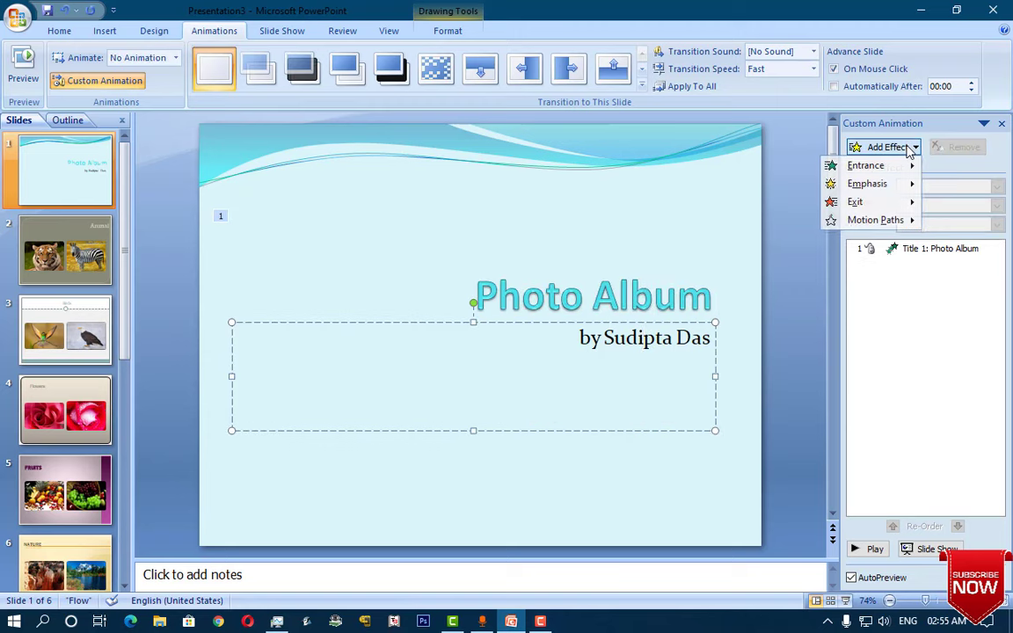
pyautogui.moveTo(894, 165)
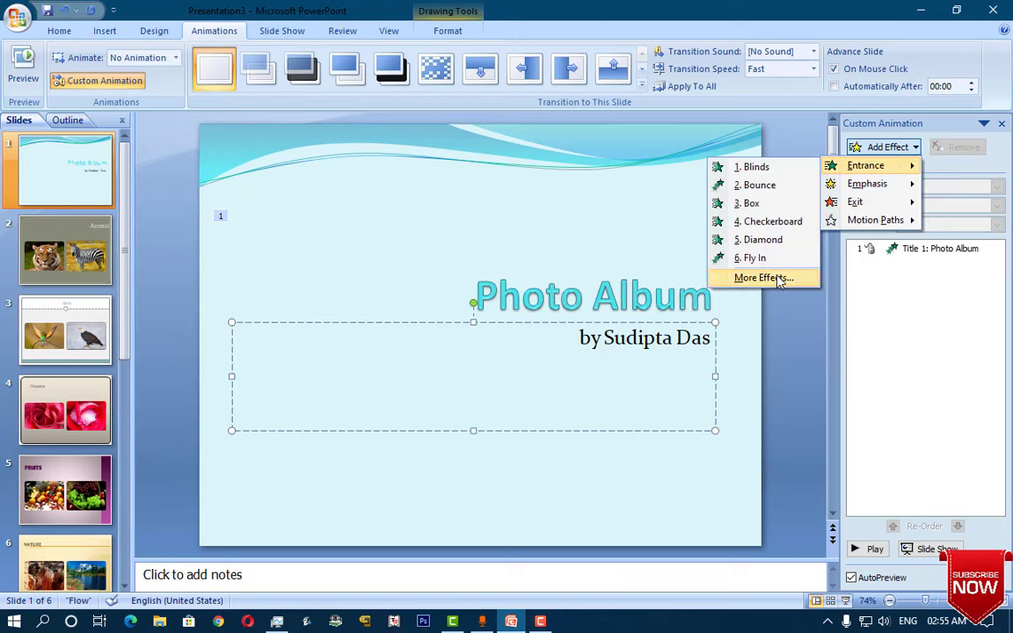
pyautogui.click(762, 278)
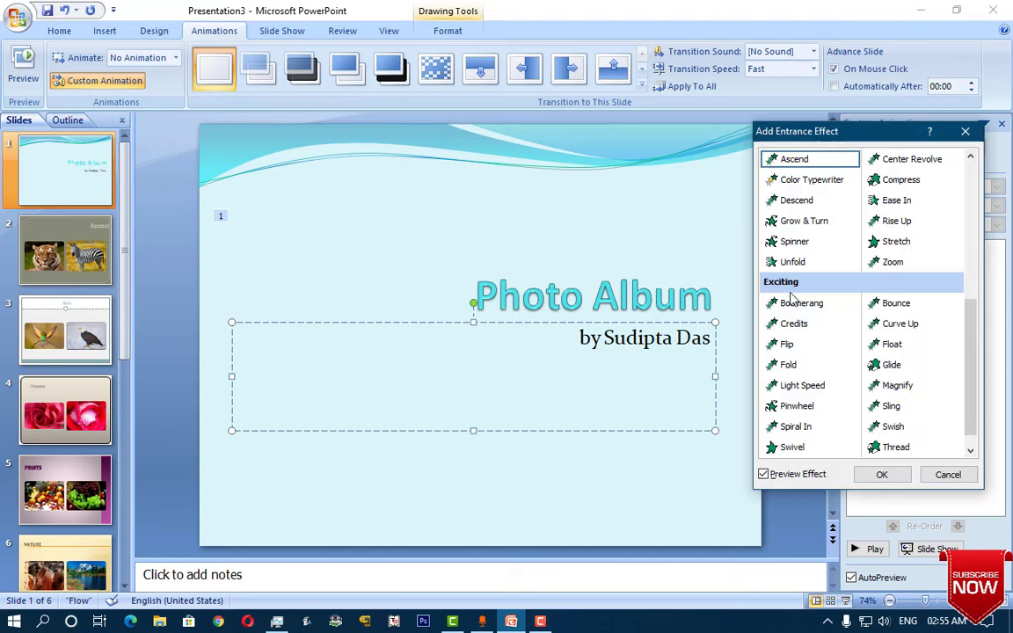
pyautogui.click(906, 331)
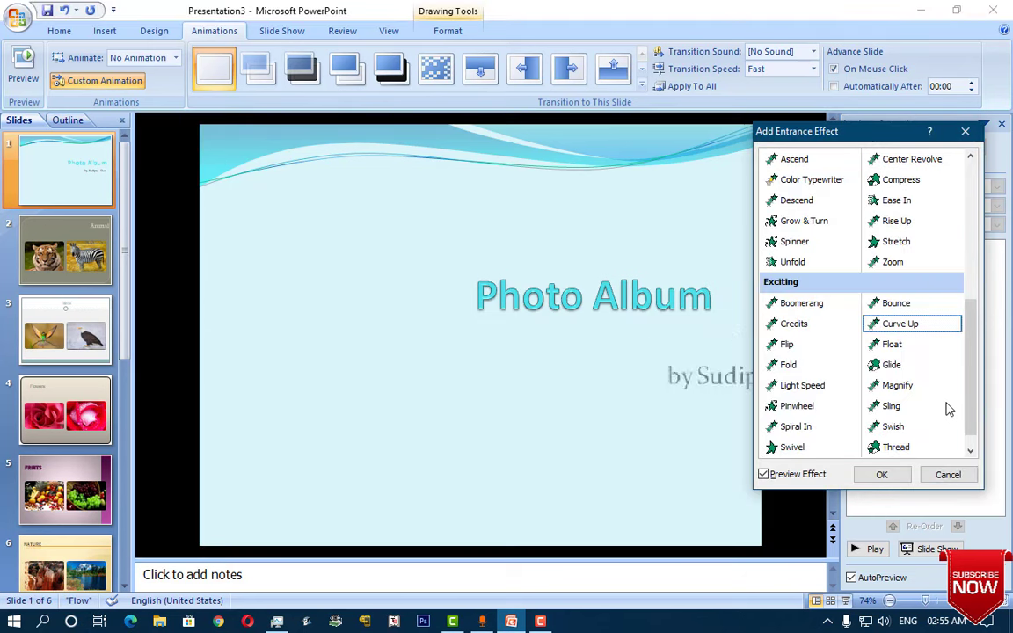
pyautogui.click(884, 475)
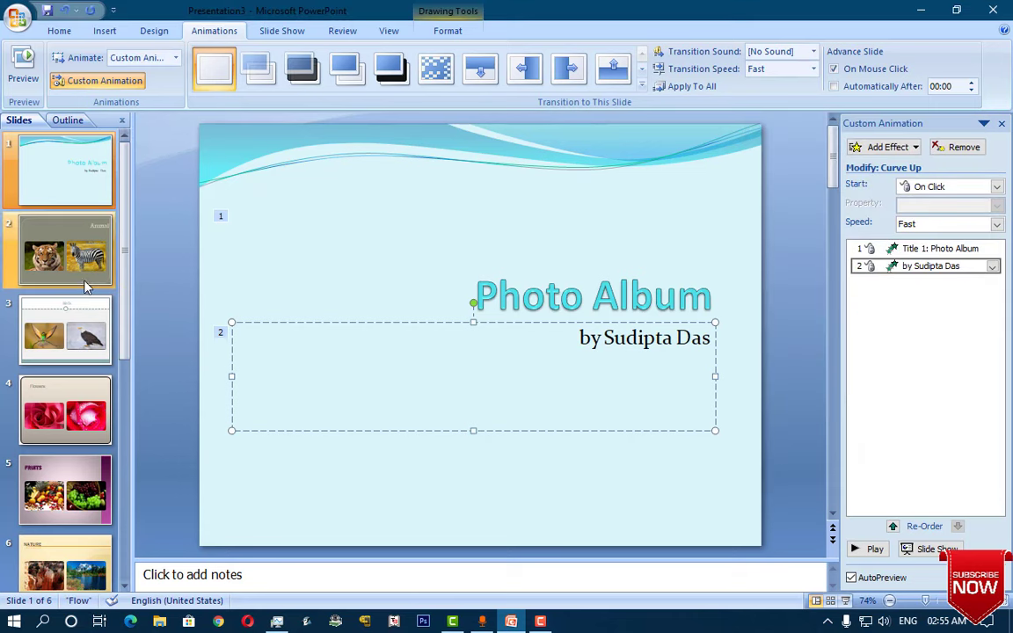
pyautogui.click(75, 251)
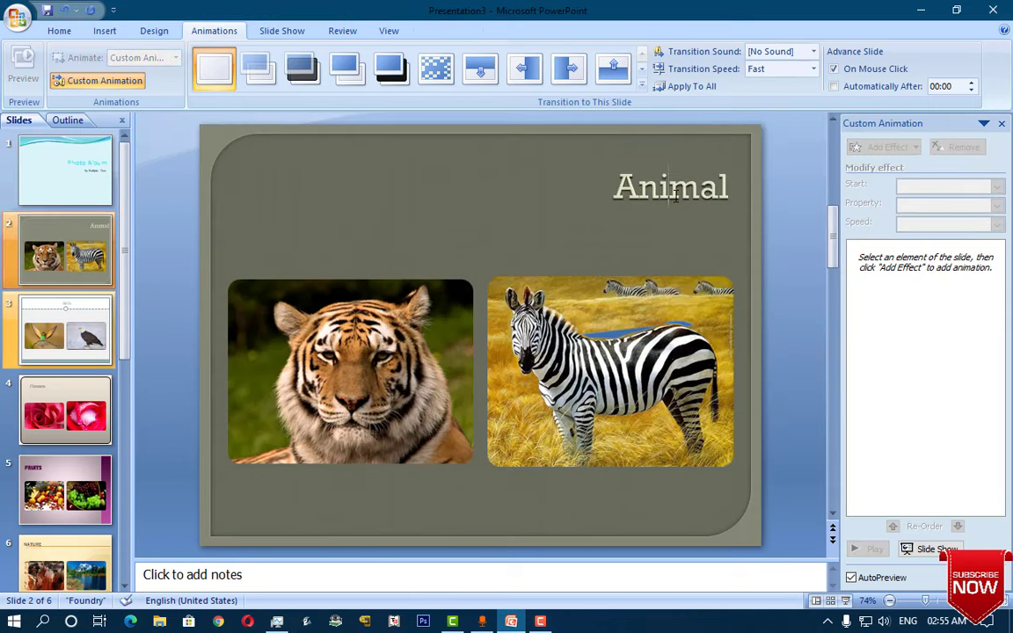
# Give the Animal title a Fold entrance effect.
pyautogui.click(670, 188)
pyautogui.click(886, 148)
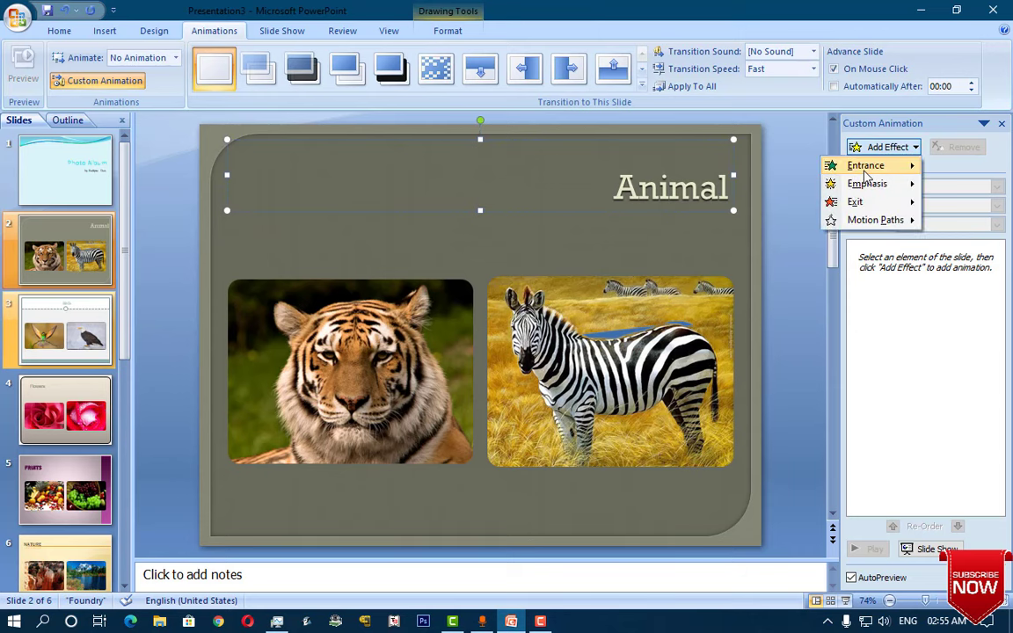
pyautogui.moveTo(866, 165)
pyautogui.click(695, 296)
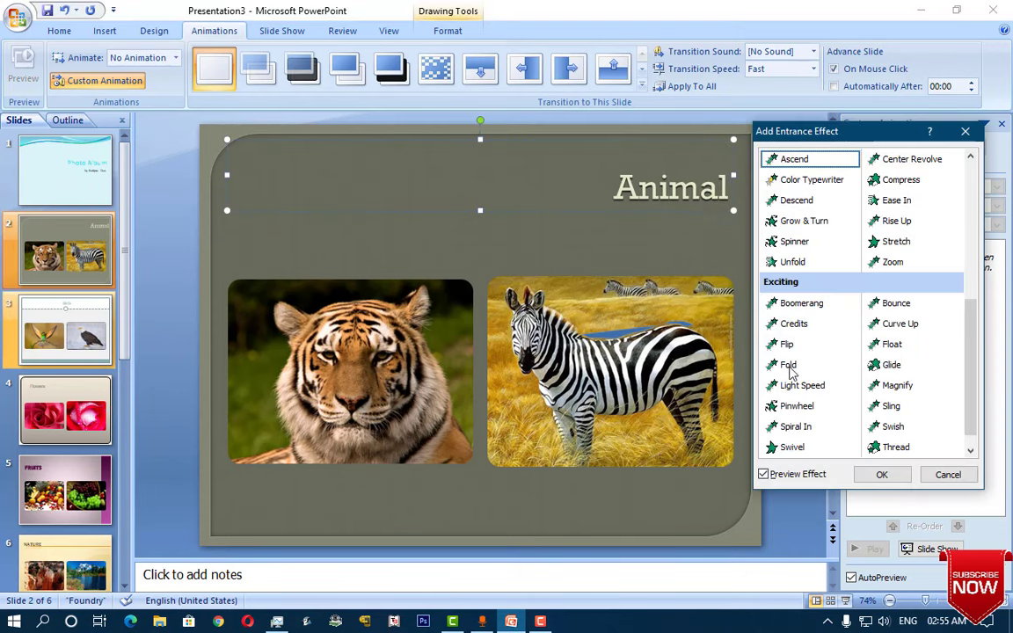
pyautogui.click(790, 368)
pyautogui.click(882, 474)
# Give the tiger and zebra pictures Glide entrance effects.
pyautogui.click(365, 327)
pyautogui.click(870, 146)
pyautogui.moveTo(862, 166)
pyautogui.click(739, 313)
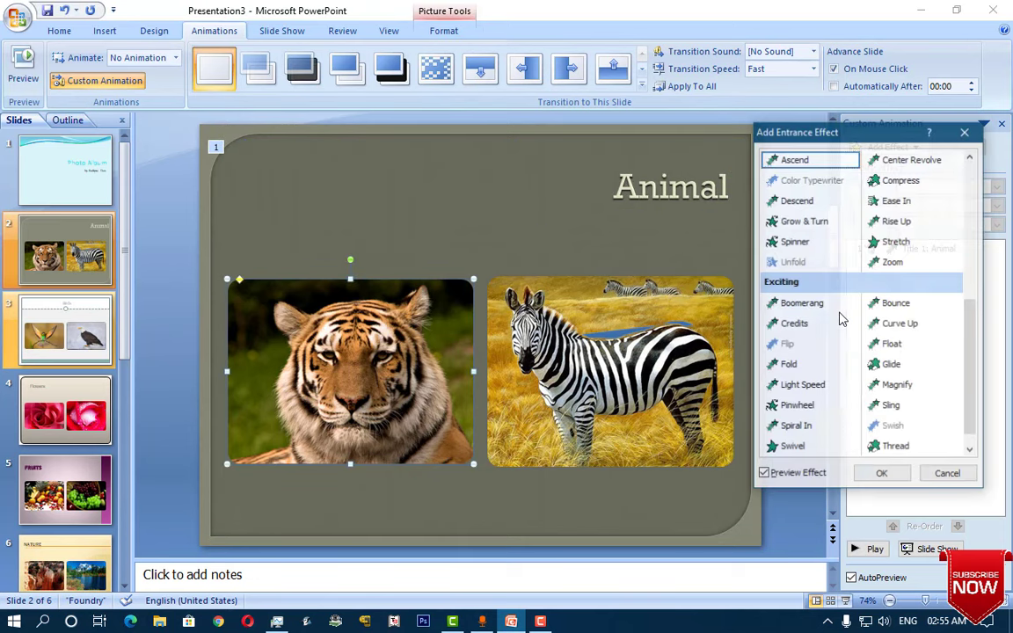
pyautogui.click(890, 363)
pyautogui.click(882, 474)
pyautogui.click(871, 147)
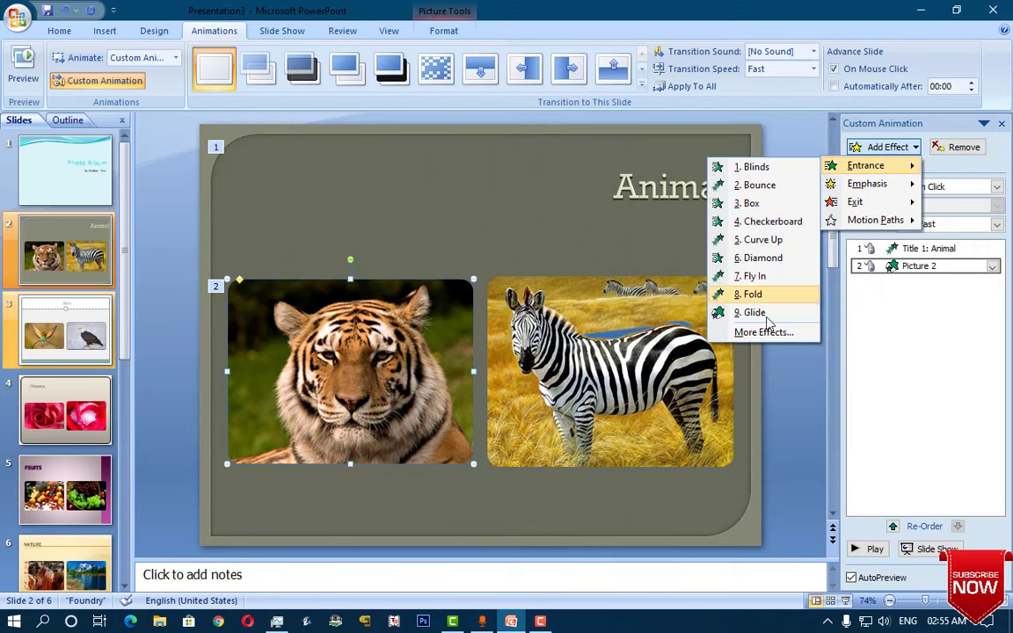
pyautogui.click(615, 369)
pyautogui.click(883, 147)
# On the Birds slide, give the title a Pinwheel entrance effect.
pyautogui.click(747, 312)
pyautogui.click(65, 330)
pyautogui.click(475, 167)
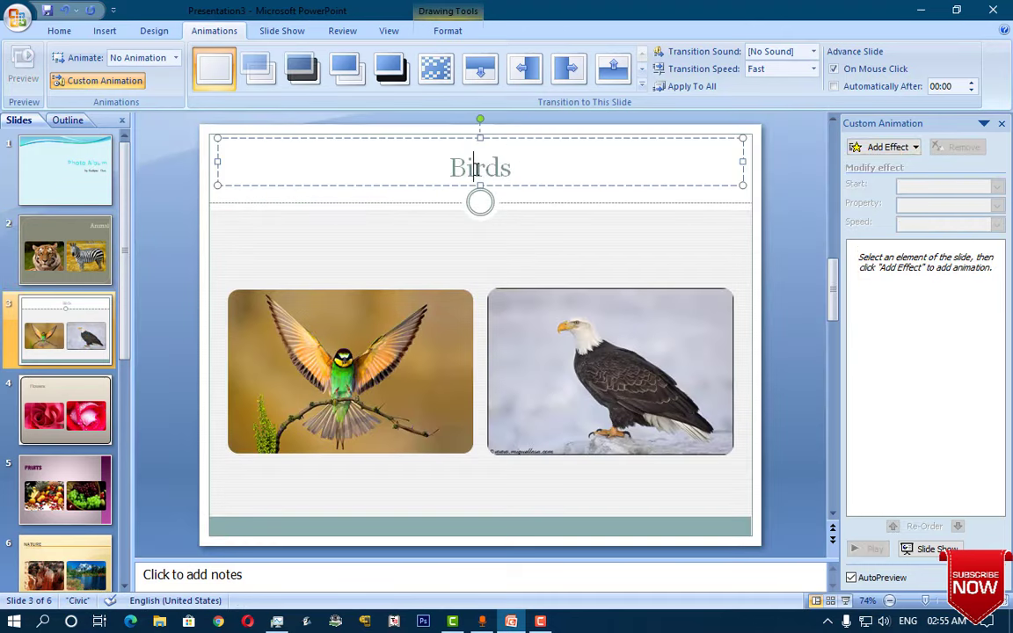
pyautogui.click(870, 147)
pyautogui.click(747, 330)
pyautogui.click(797, 385)
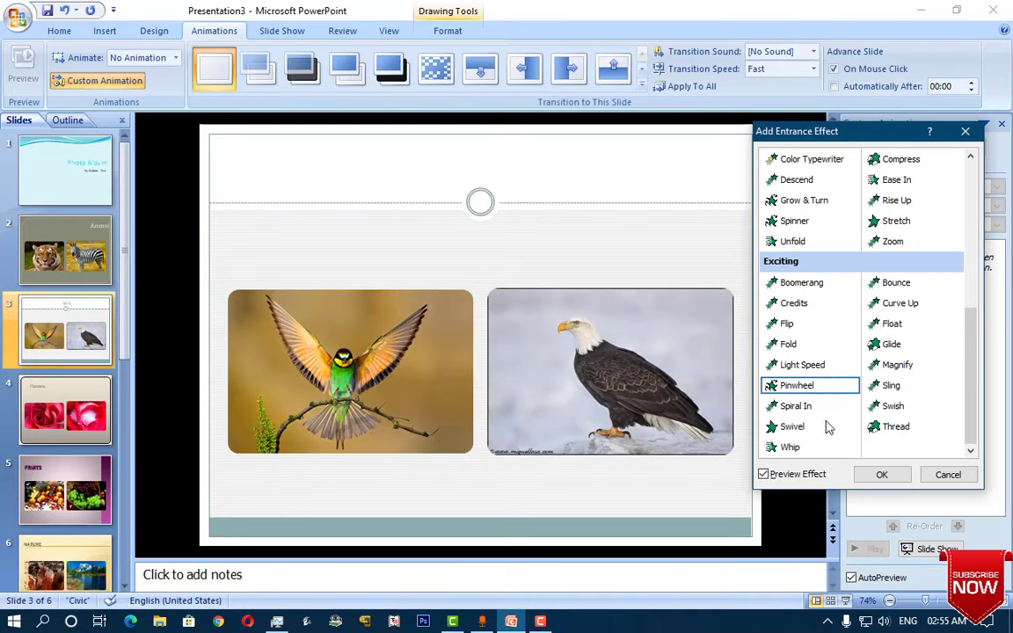
pyautogui.click(882, 473)
# Give the bird and eagle pictures Rise Up entrances, then move to Flowers.
pyautogui.click(351, 369)
pyautogui.click(884, 147)
pyautogui.click(762, 331)
pyautogui.click(897, 201)
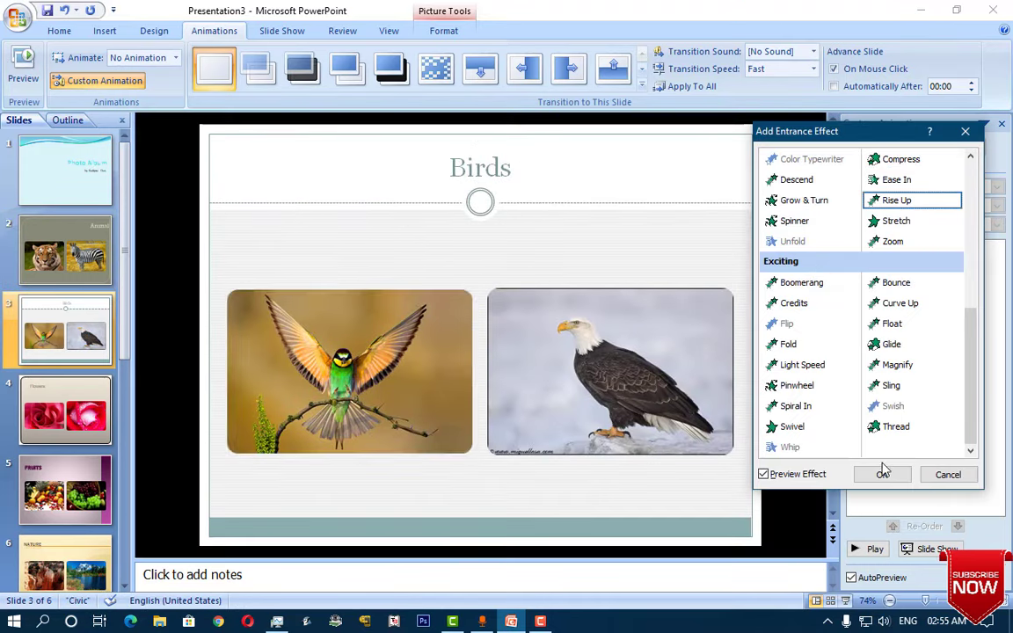
pyautogui.click(884, 474)
pyautogui.click(615, 369)
pyautogui.click(884, 146)
pyautogui.click(747, 176)
pyautogui.click(66, 409)
# Give the Flowers title a Whip entrance, replacing the initial Pinwheel effect.
pyautogui.click(352, 189)
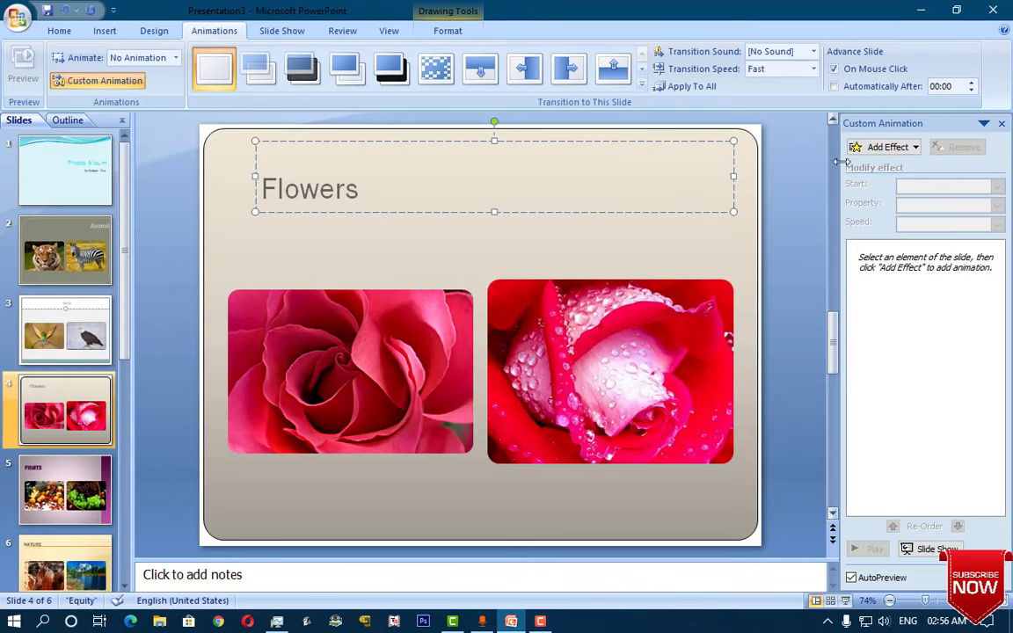
pyautogui.click(884, 147)
pyautogui.moveTo(866, 165)
pyautogui.click(791, 294)
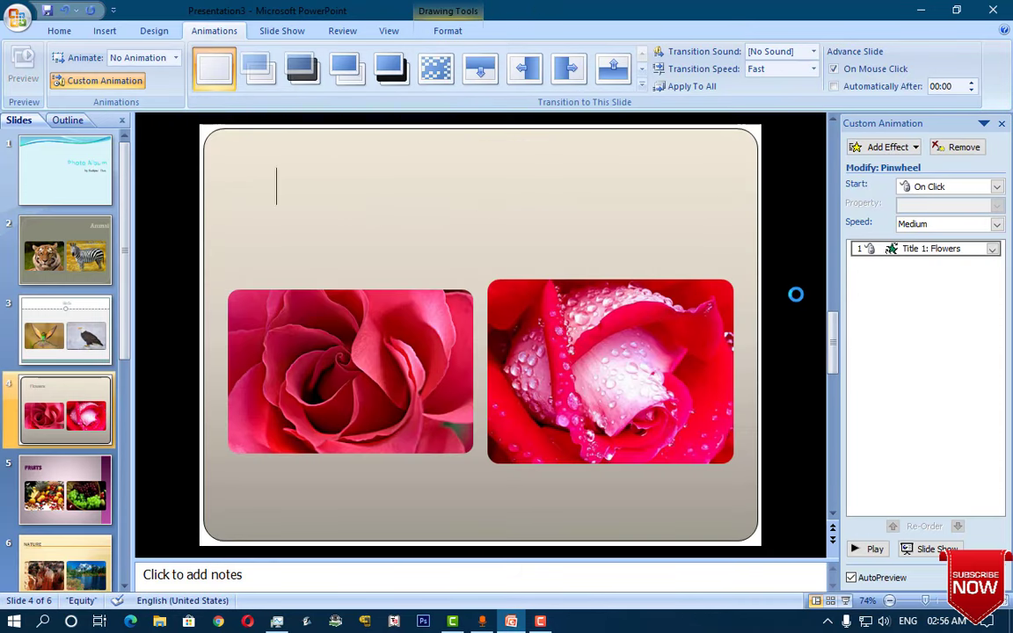
pyautogui.click(960, 147)
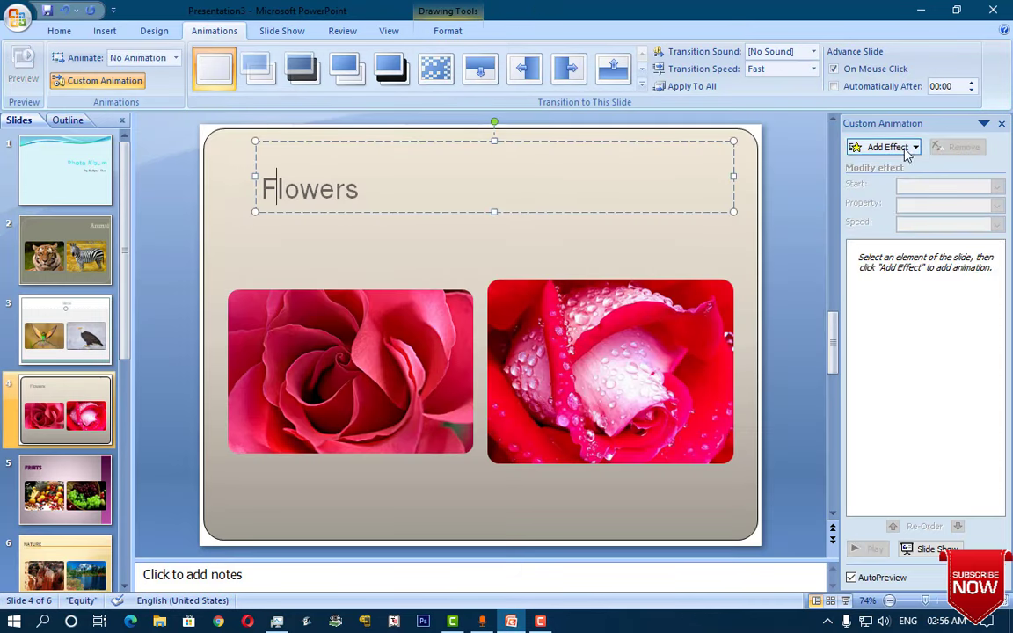
pyautogui.click(888, 147)
pyautogui.moveTo(862, 164)
pyautogui.click(769, 332)
pyautogui.click(891, 386)
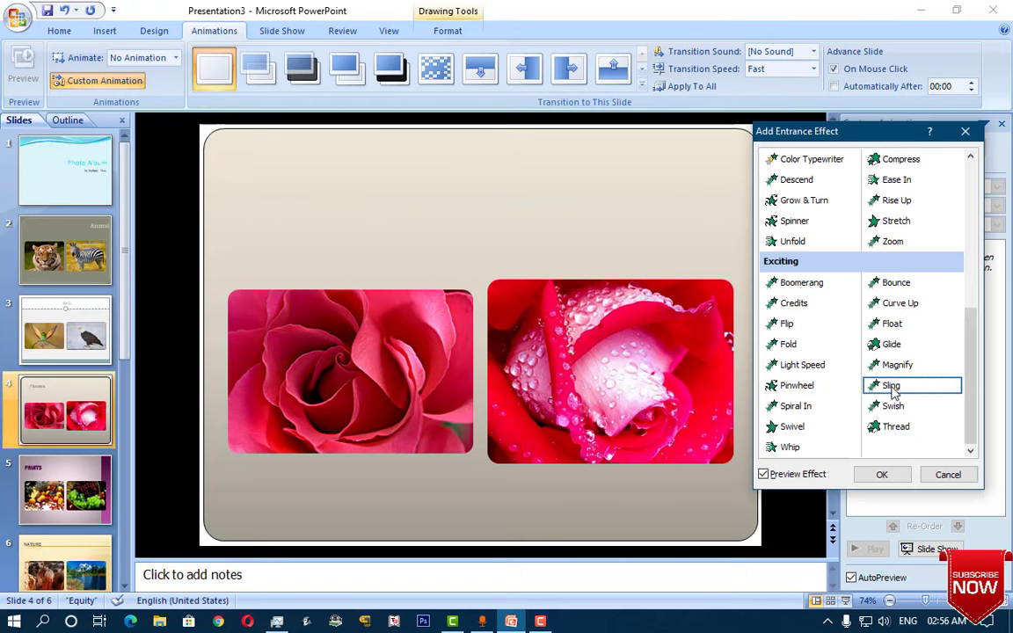
pyautogui.press('Right')
pyautogui.press('Right')
pyautogui.press('Right')
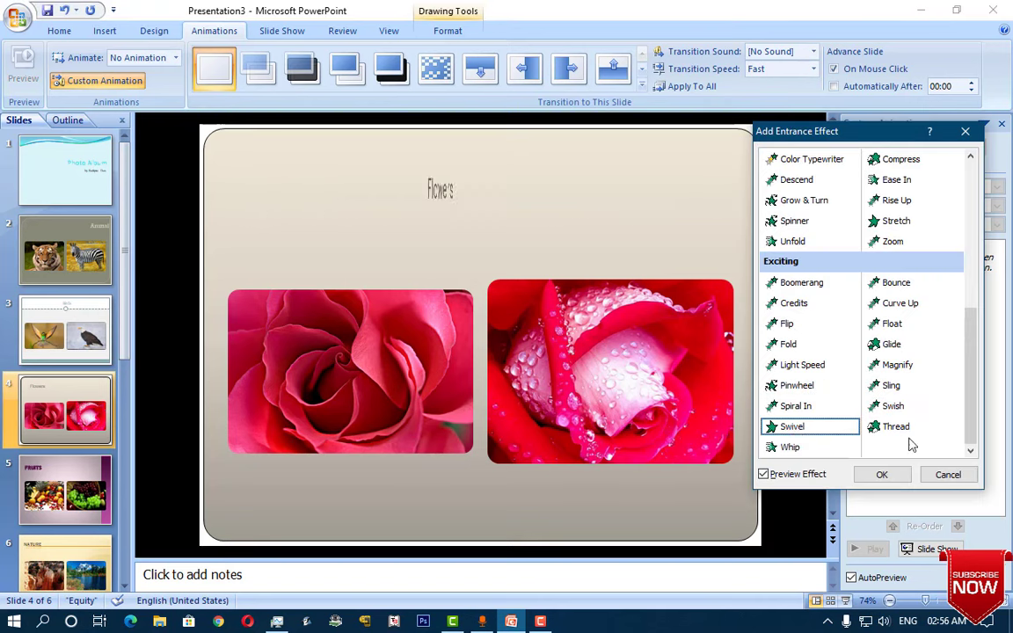
pyautogui.press('Right')
pyautogui.click(796, 447)
pyautogui.click(881, 474)
# Give both rose pictures a Boomerang entrance effect.
pyautogui.click(890, 148)
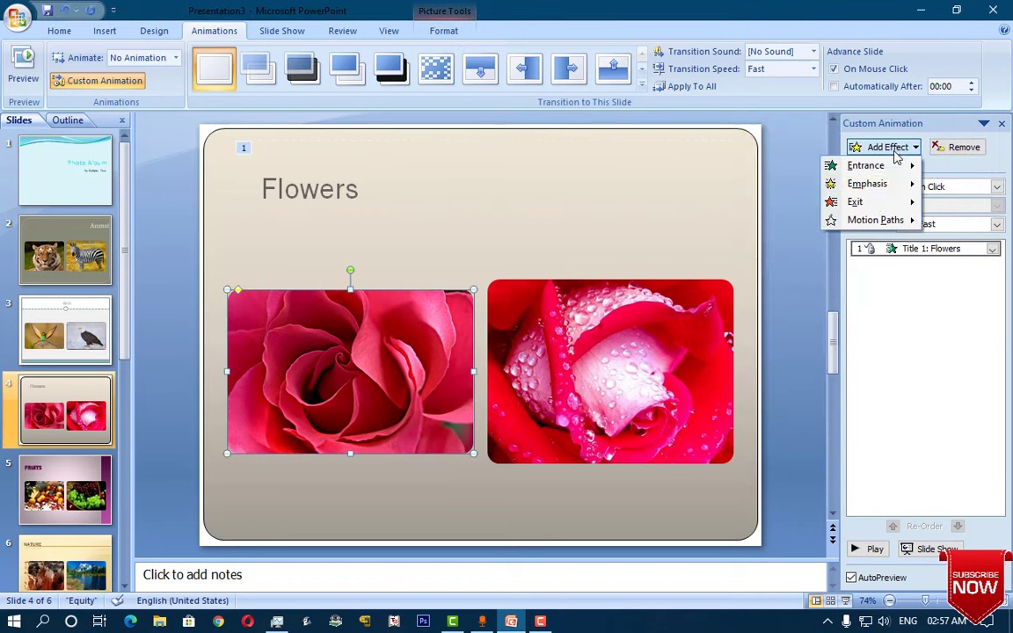
pyautogui.moveTo(866, 165)
pyautogui.click(780, 167)
pyautogui.click(672, 358)
pyautogui.press('F4')
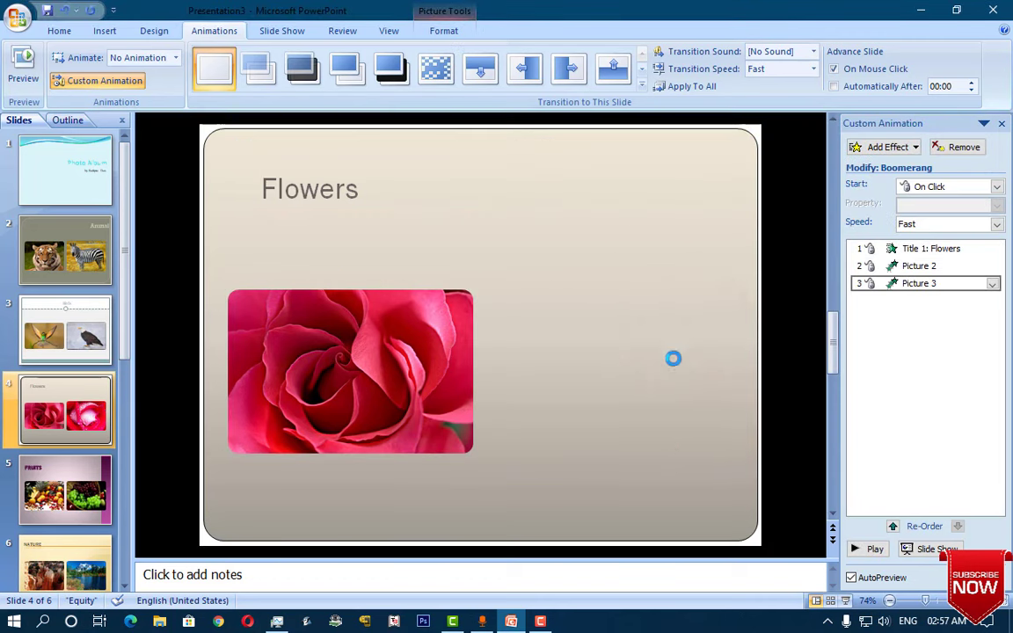
# On the Fruits slide, give the FRUITS title a Circle entrance.
pyautogui.click(65, 488)
pyautogui.click(282, 196)
pyautogui.click(890, 147)
pyautogui.moveTo(866, 165)
pyautogui.click(773, 330)
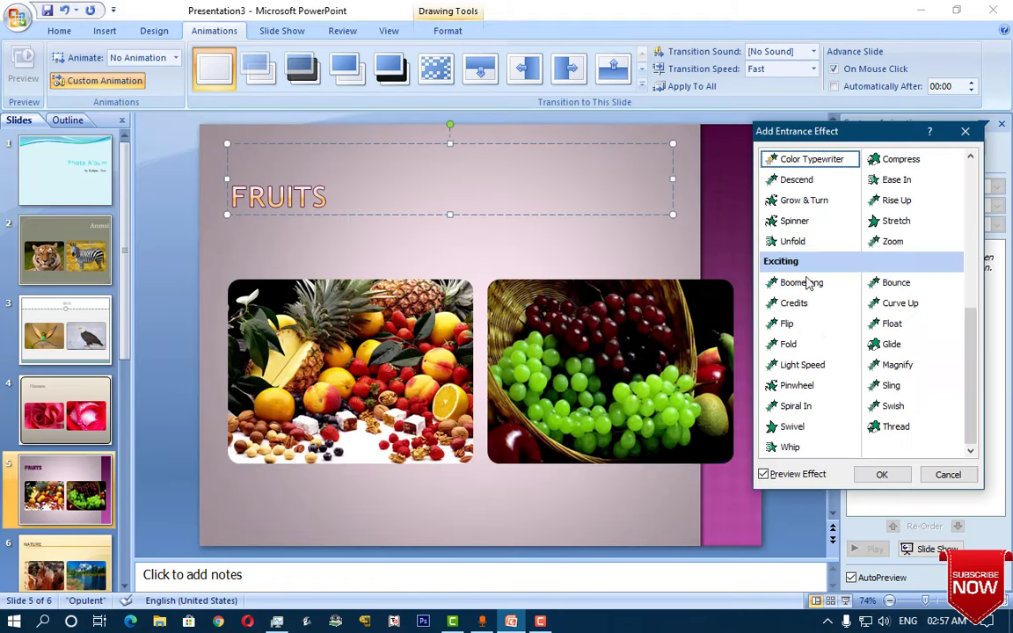
pyautogui.scroll(10, 807, 281)
pyautogui.click(791, 220)
pyautogui.click(881, 474)
# Give the mixed fruit and grape basket pictures Circle entrances.
pyautogui.click(350, 370)
pyautogui.click(890, 148)
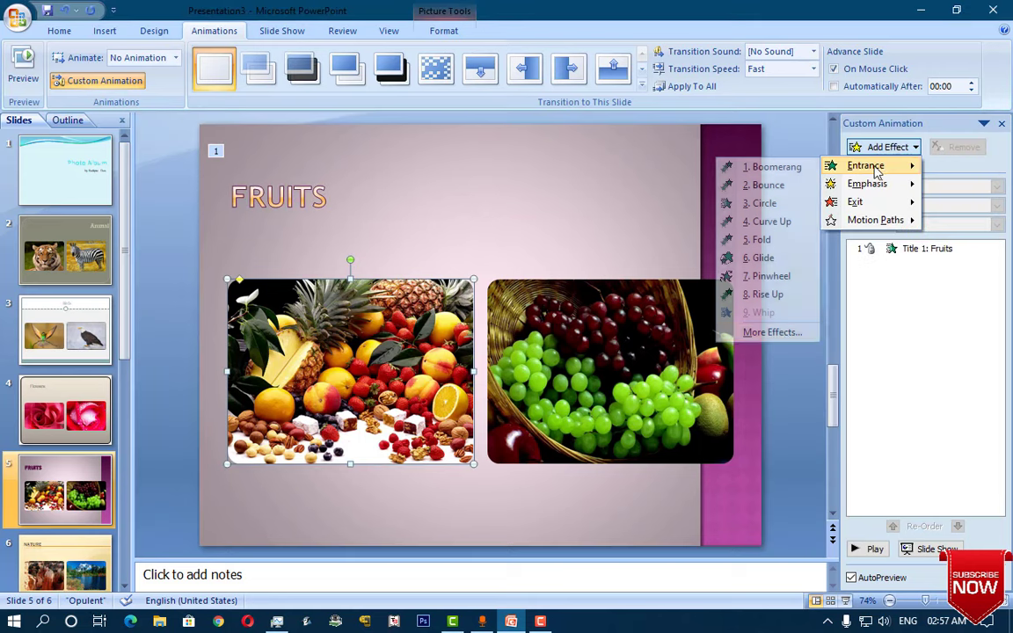
pyautogui.click(764, 203)
pyautogui.click(610, 369)
pyautogui.click(890, 147)
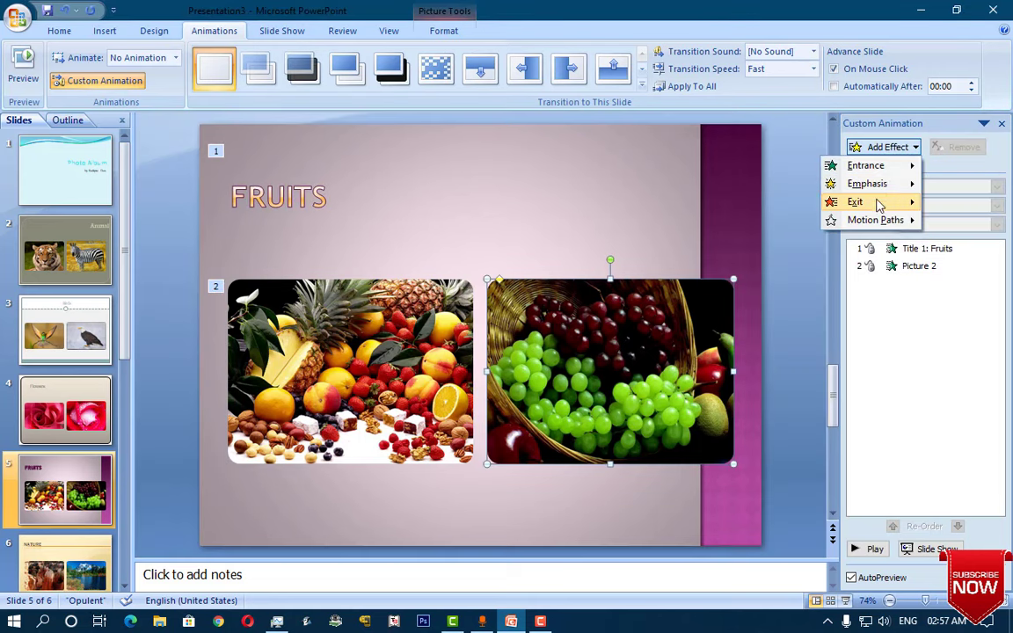
pyautogui.click(764, 204)
# On the Nature slide, give the NATURE title an Ascend entrance.
pyautogui.click(65, 563)
pyautogui.click(288, 180)
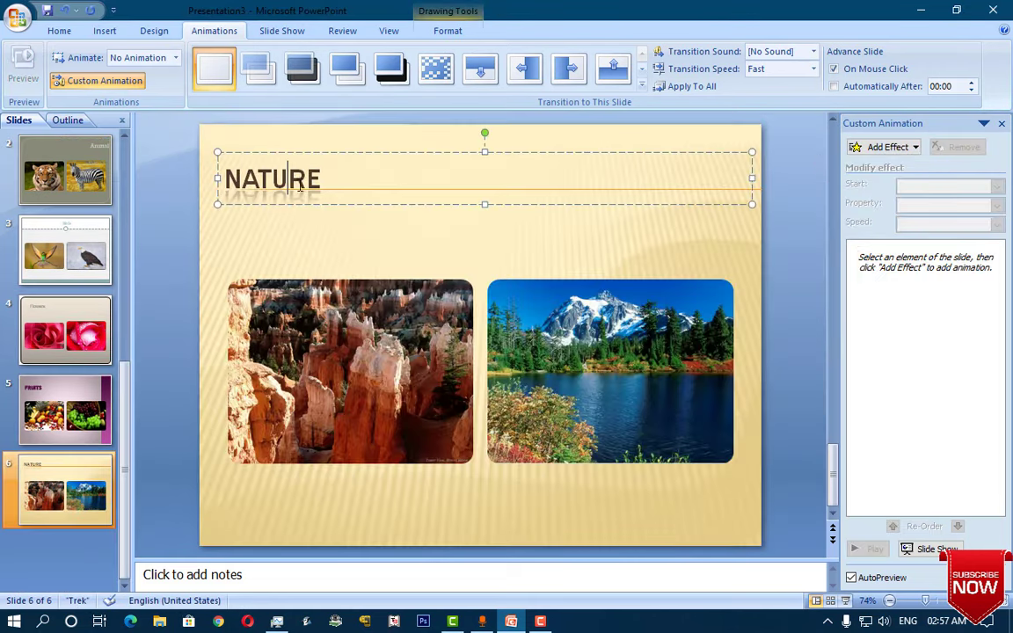
pyautogui.click(886, 147)
pyautogui.click(773, 332)
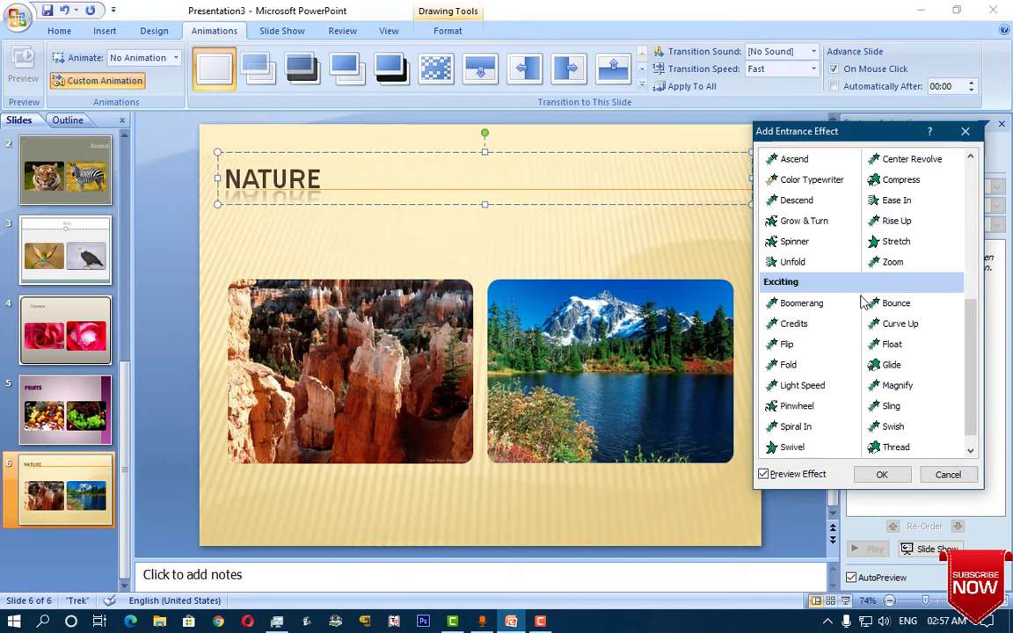
pyautogui.scroll(1, 840, 190)
pyautogui.click(875, 220)
pyautogui.click(814, 243)
pyautogui.click(794, 221)
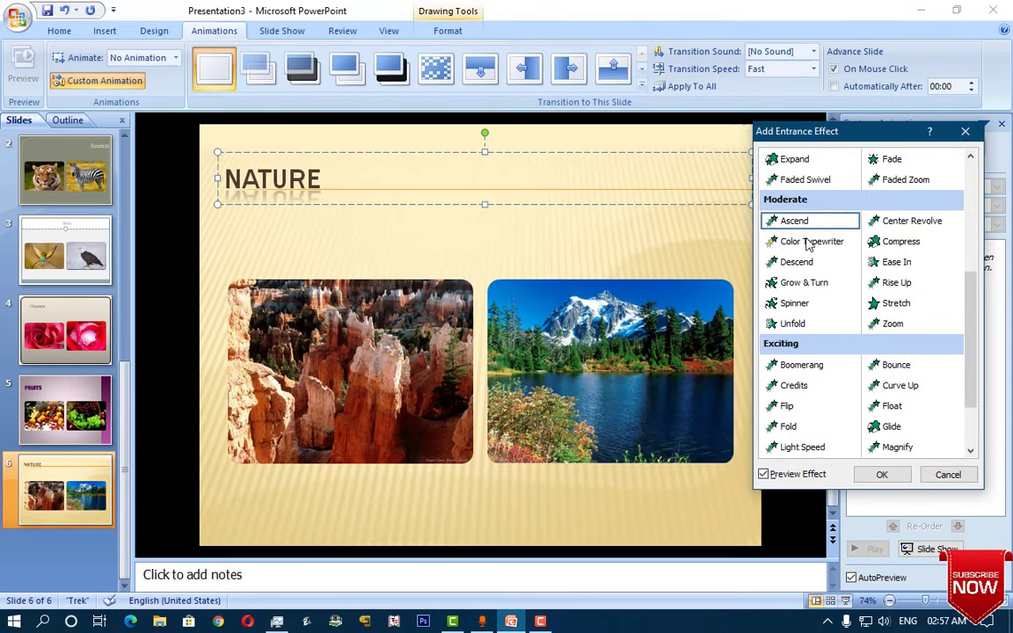
pyautogui.click(882, 474)
# Give the left and right Nature pictures Ascend entrances.
pyautogui.click(395, 369)
pyautogui.click(887, 147)
pyautogui.moveTo(866, 165)
pyautogui.click(779, 169)
pyautogui.click(610, 370)
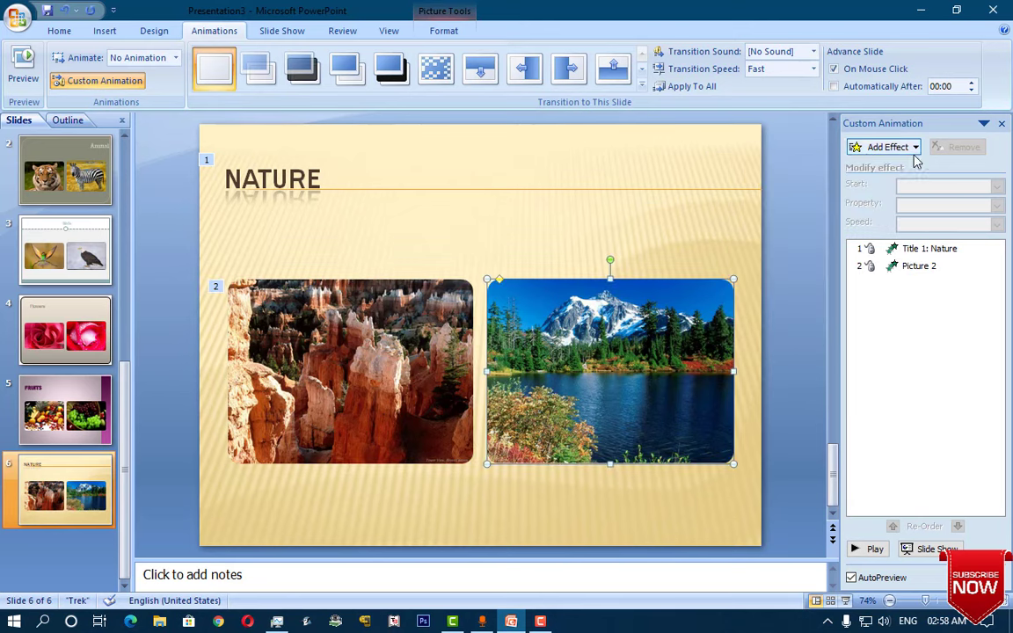
pyautogui.click(887, 147)
pyautogui.click(771, 166)
pyautogui.scroll(2, 103, 288)
pyautogui.click(167, 220)
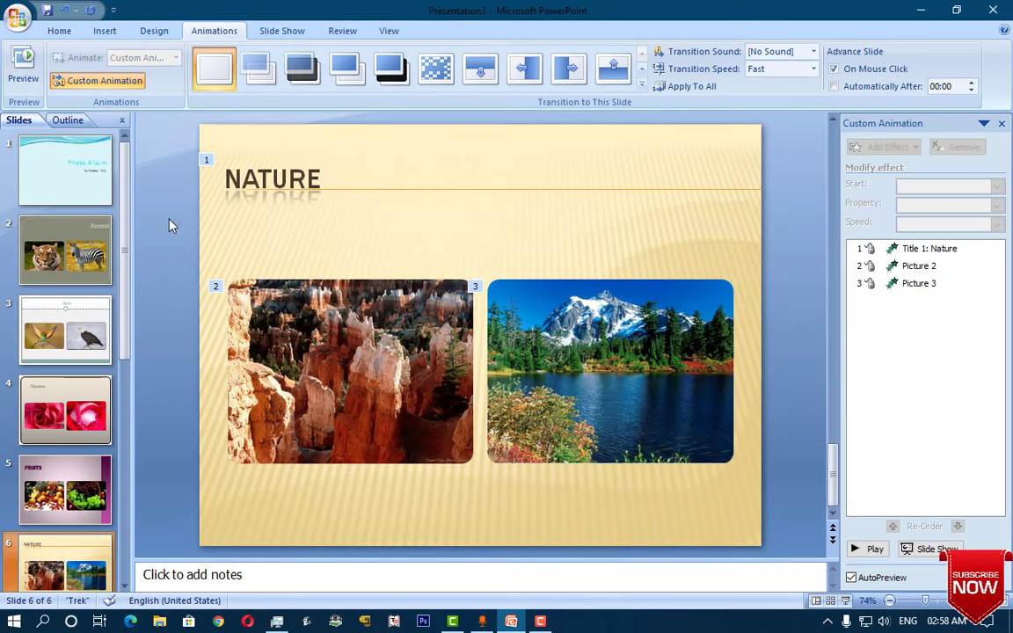
# Set the title slide to advance automatically after 00:02, not on mouse click.
pyautogui.click(77, 187)
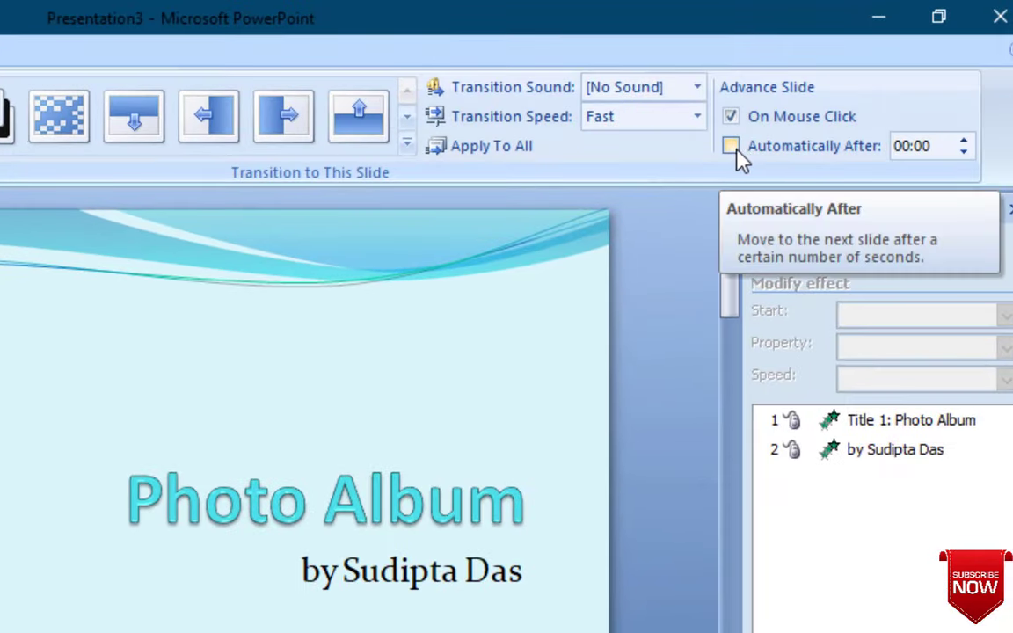
pyautogui.click(736, 150)
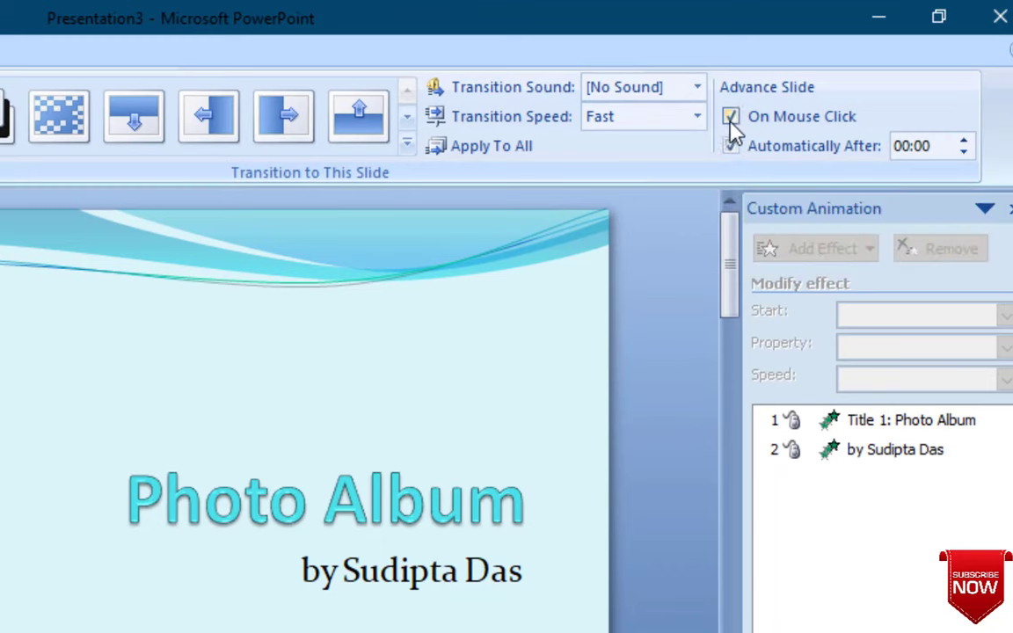
pyautogui.click(731, 118)
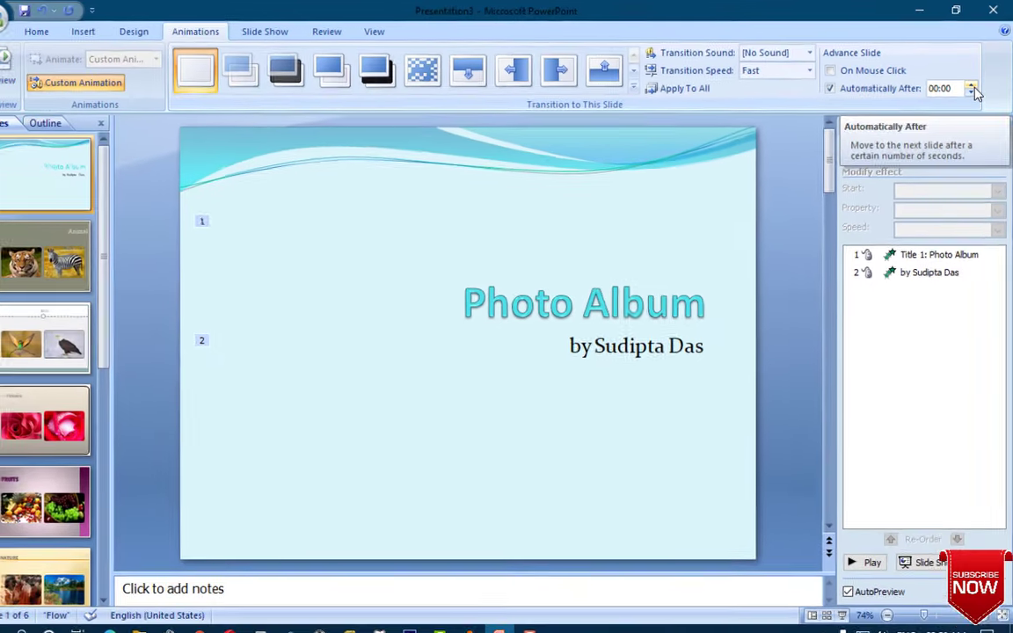
pyautogui.click(963, 141)
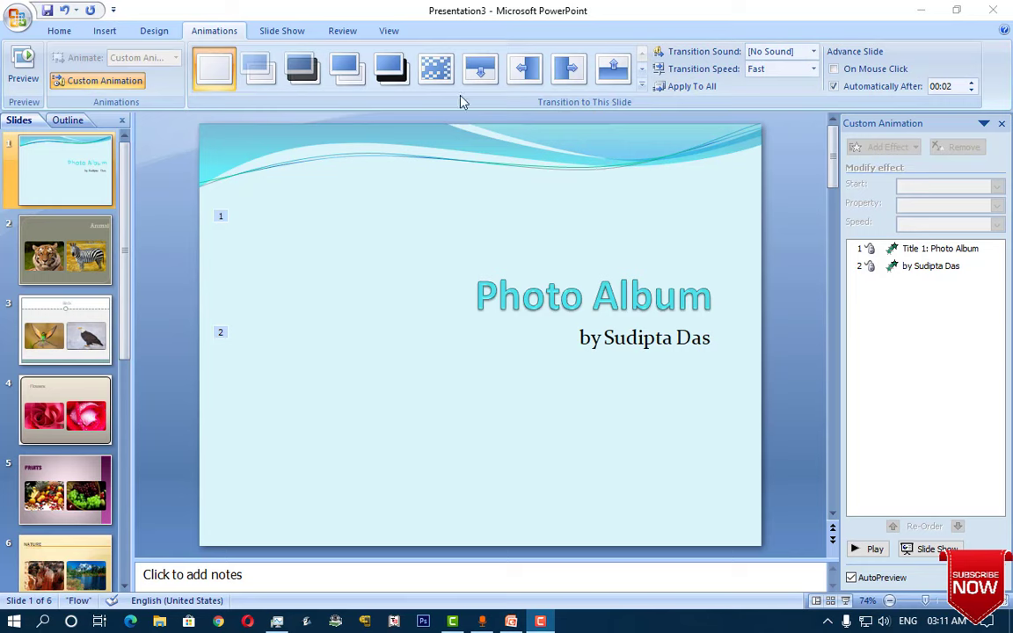
# Give the title slide a downward wipe and the Animal, Birds, Flowers slides different transitions.
pyautogui.click(642, 86)
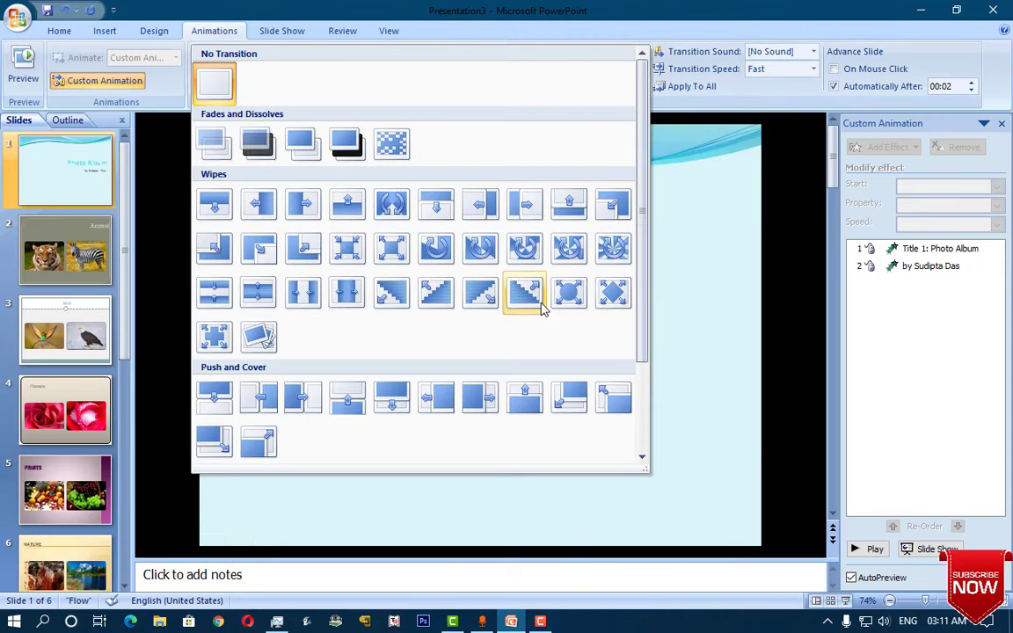
pyautogui.click(437, 205)
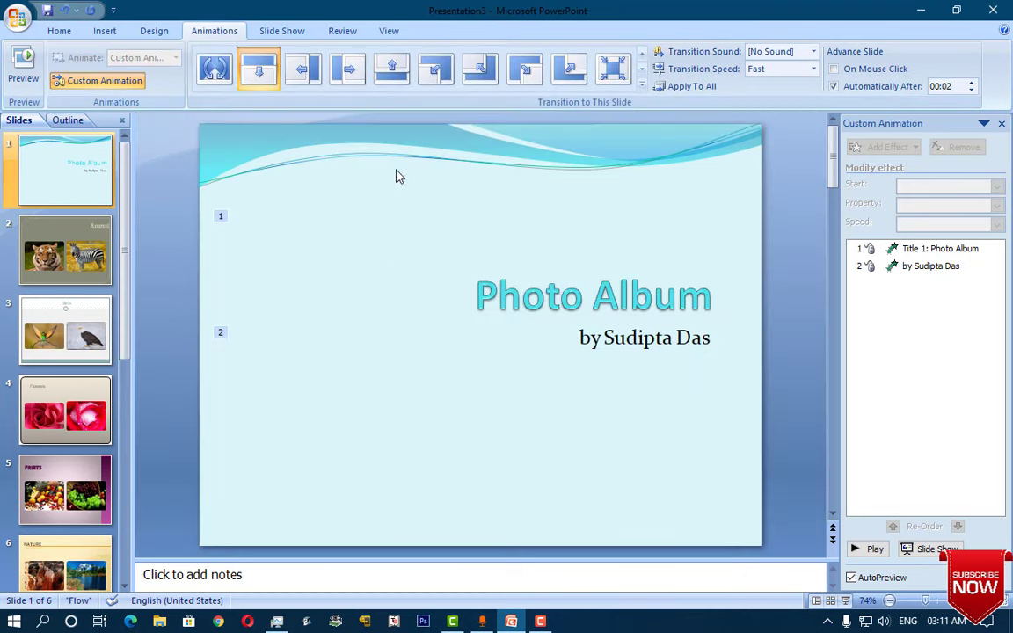
pyautogui.click(72, 262)
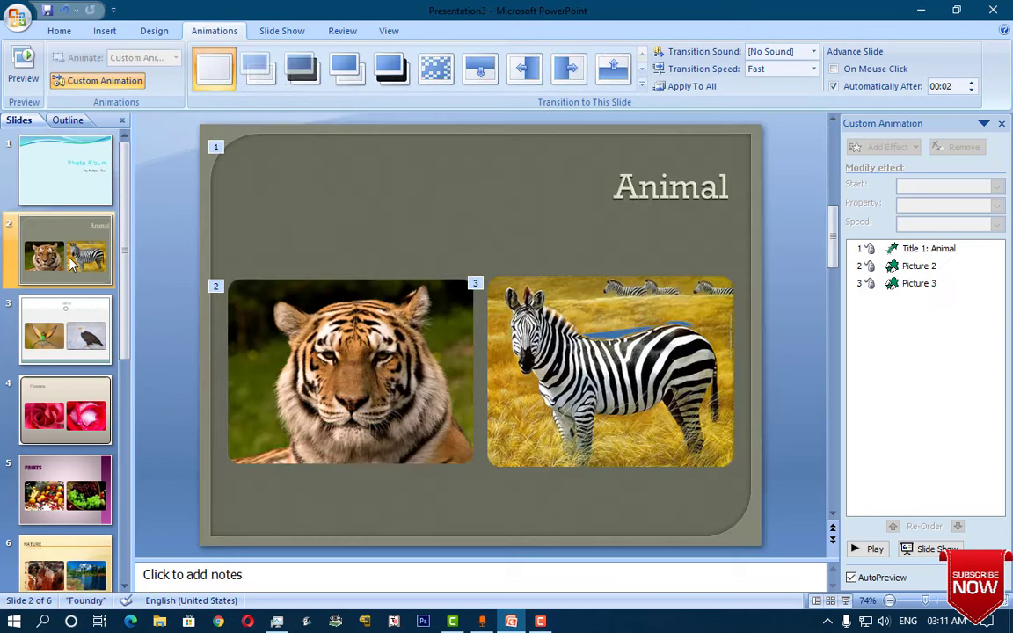
pyautogui.click(523, 75)
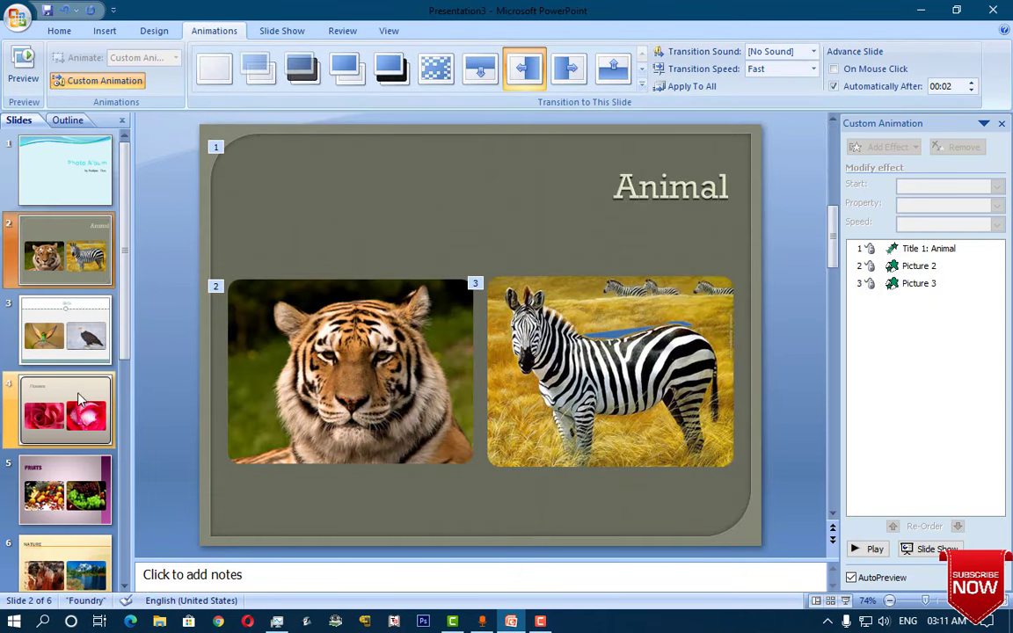
pyautogui.click(71, 334)
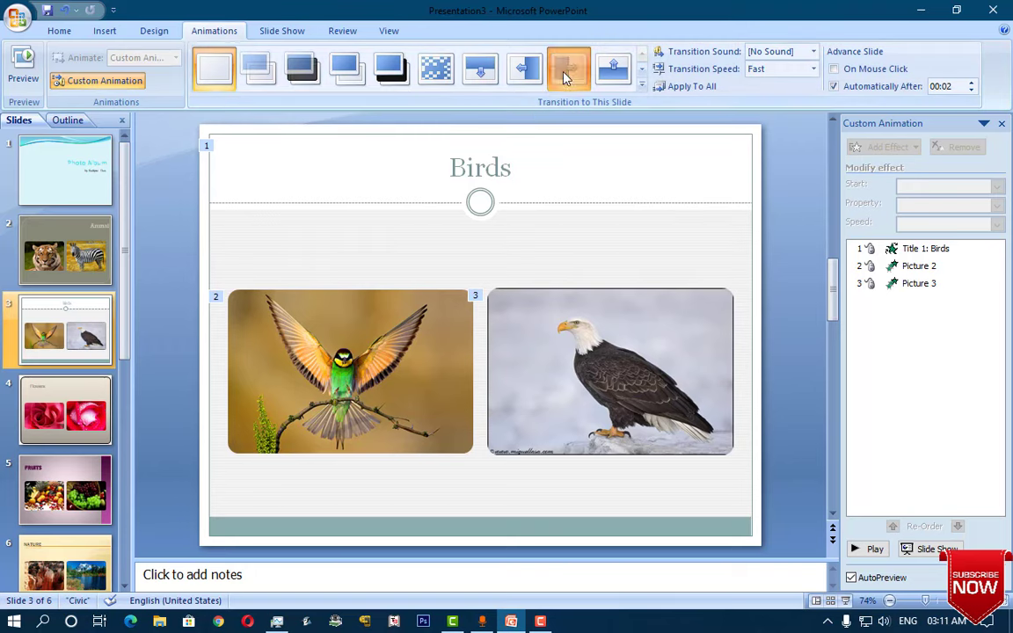
pyautogui.click(565, 77)
pyautogui.click(66, 409)
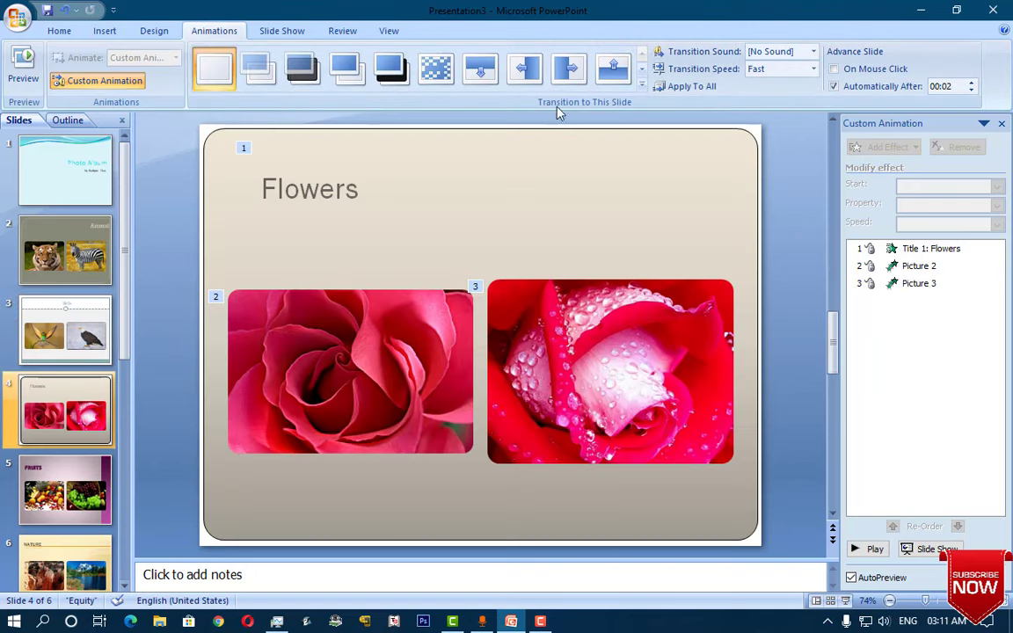
pyautogui.click(613, 75)
# Give Fruits its own transition and Nature a checkerboard, then return to the title slide.
pyautogui.click(63, 488)
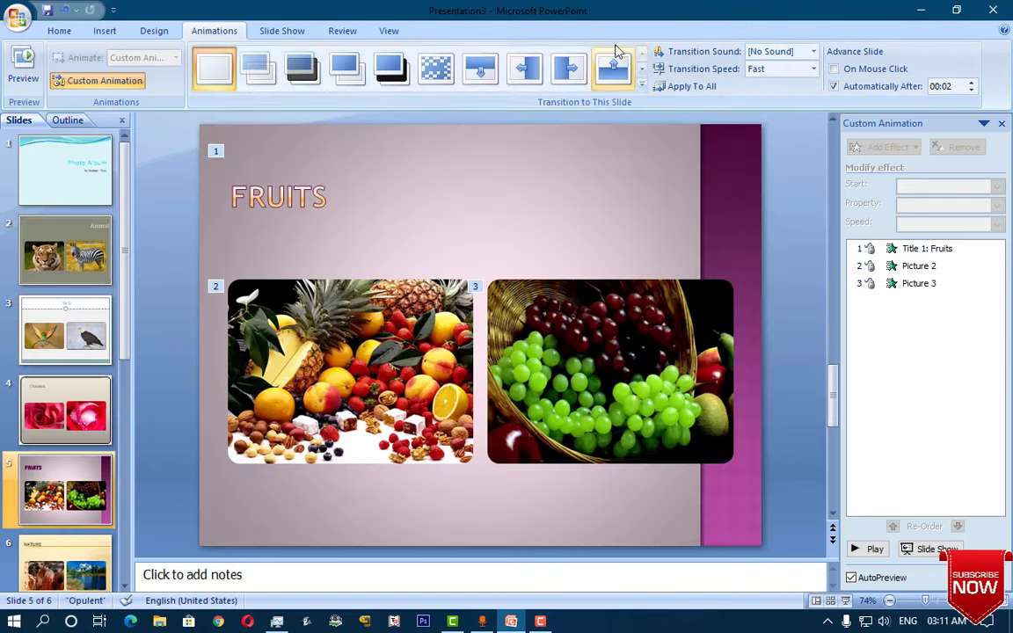
pyautogui.click(643, 70)
pyautogui.click(214, 68)
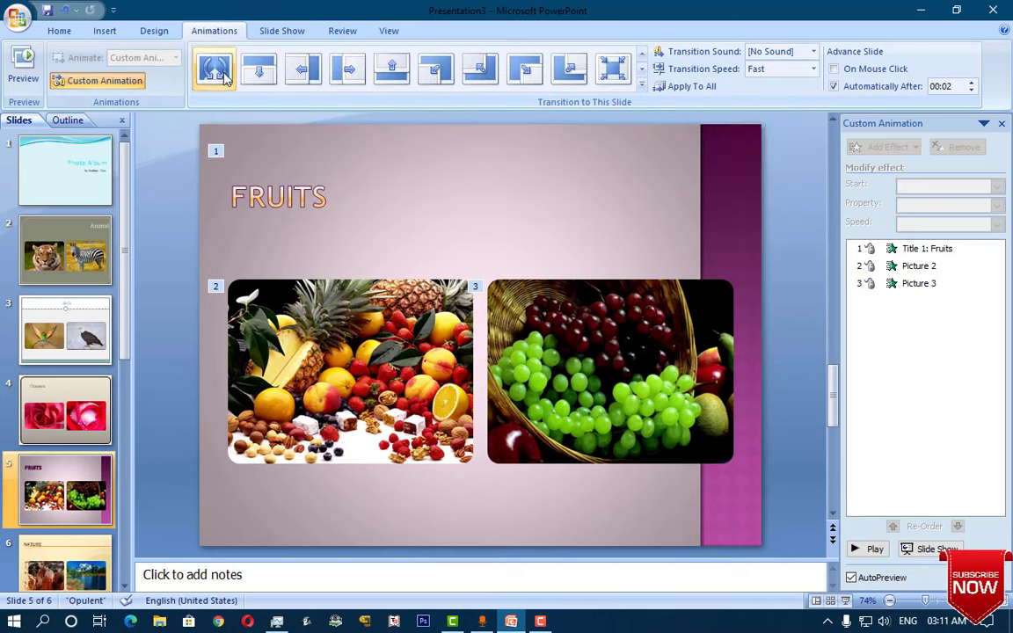
pyautogui.press('pagedown')
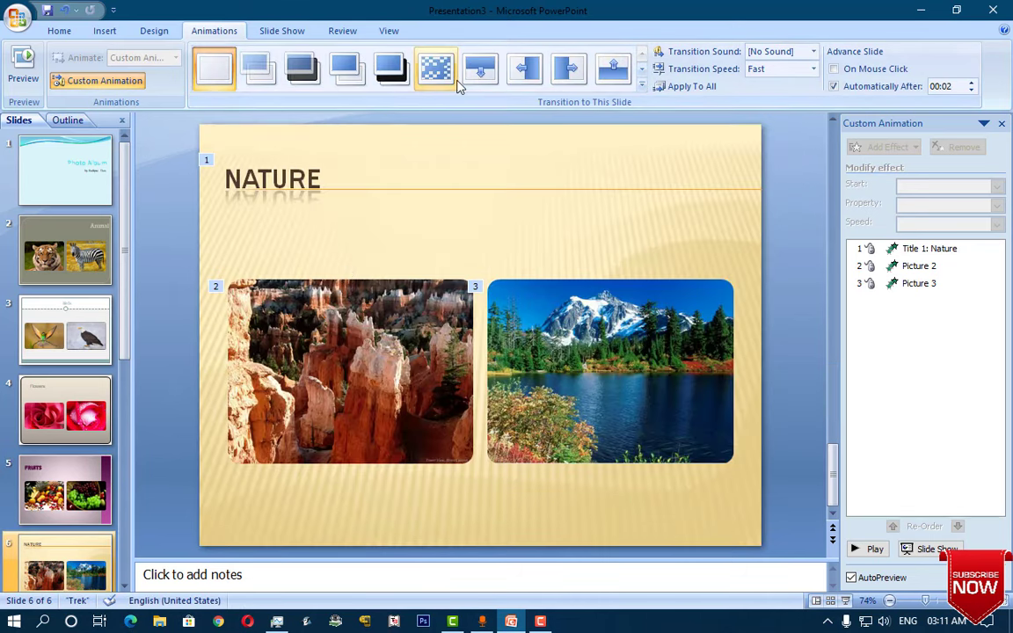
pyautogui.click(437, 68)
pyautogui.click(442, 71)
pyautogui.scroll(-1, 105, 493)
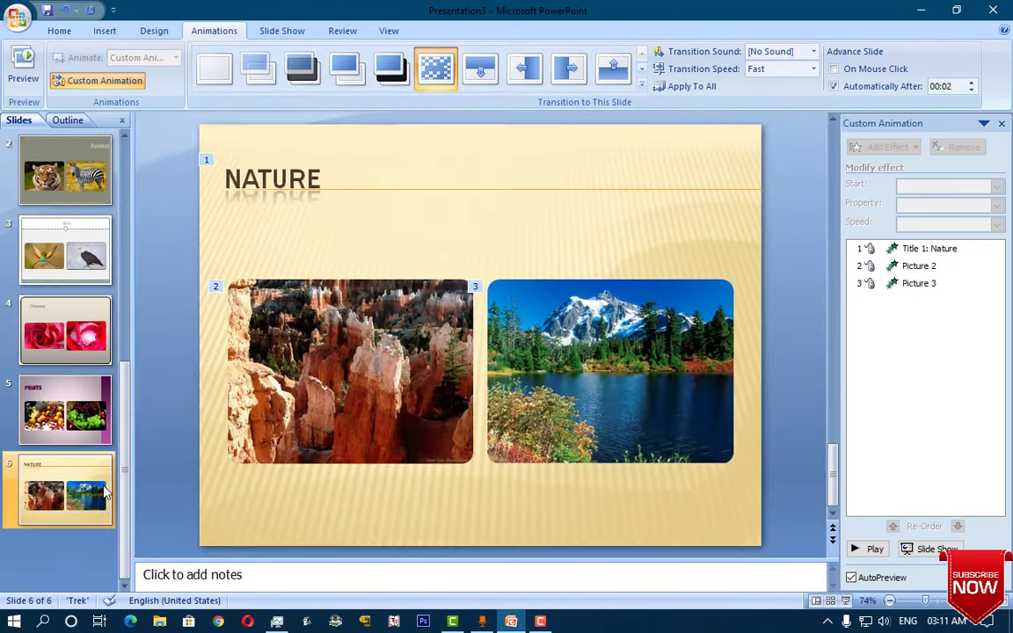
pyautogui.scroll(3, 563, 290)
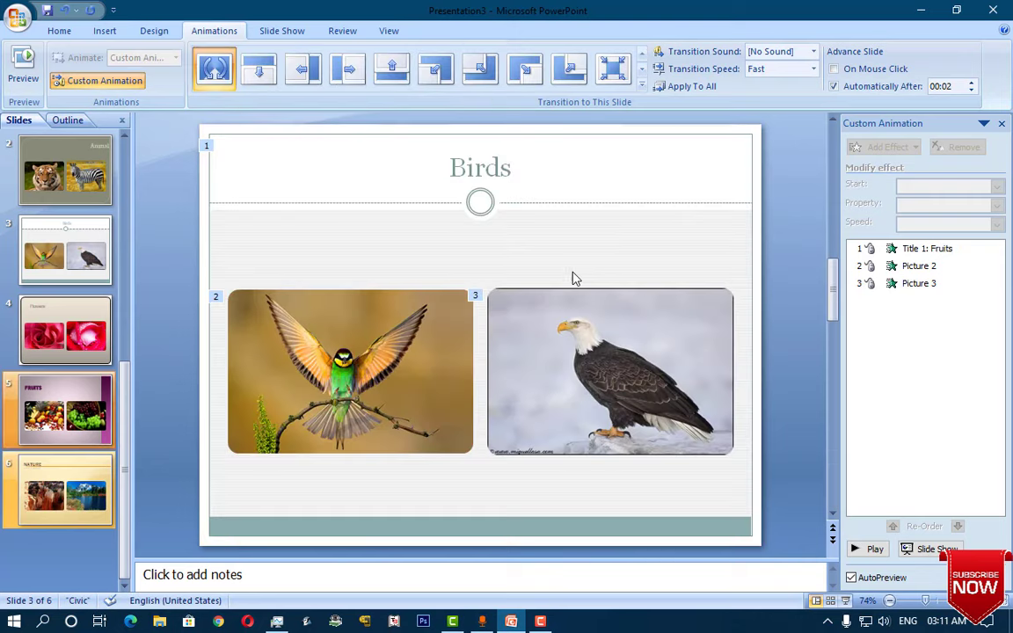
pyautogui.click(54, 170)
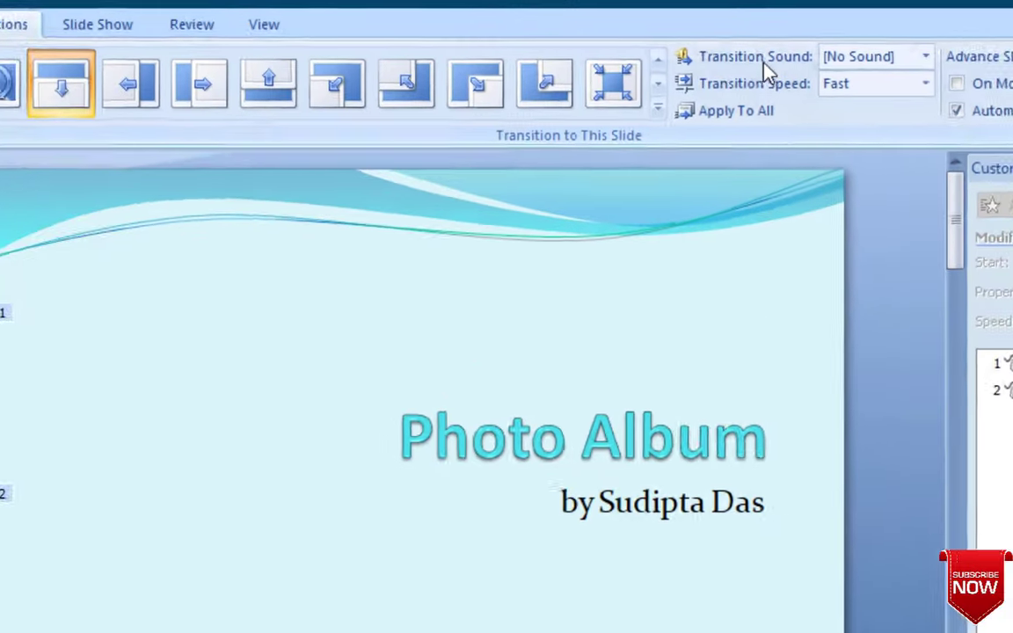
pyautogui.click(944, 58)
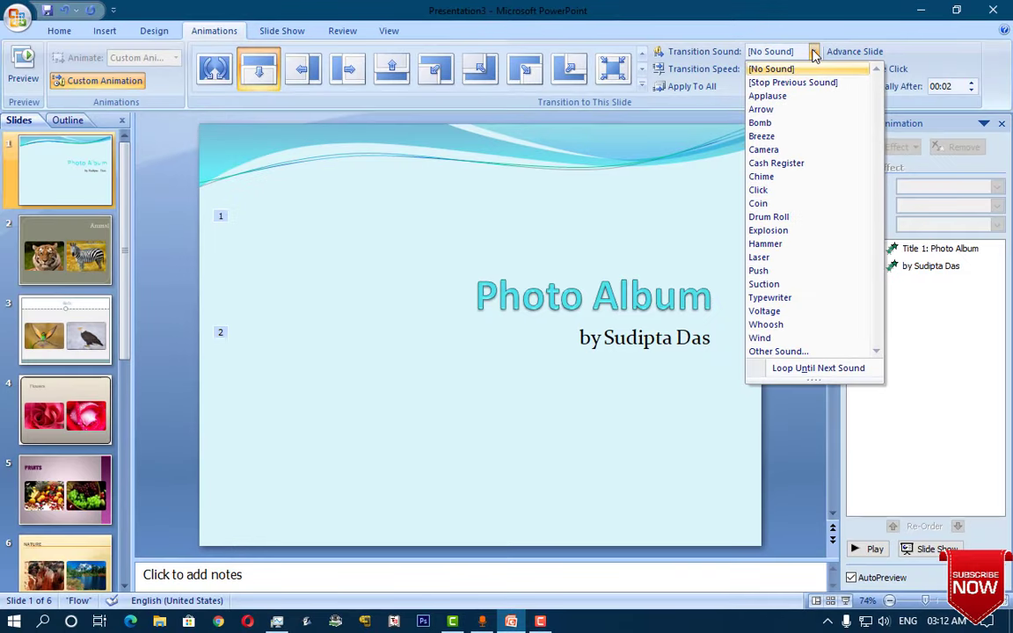
pyautogui.click(814, 54)
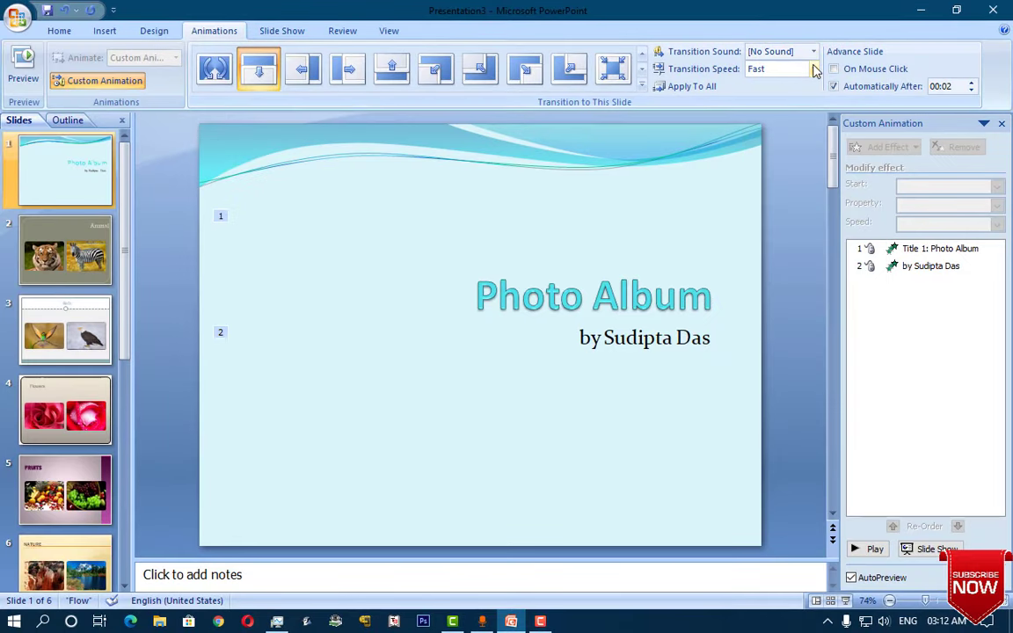
pyautogui.click(813, 69)
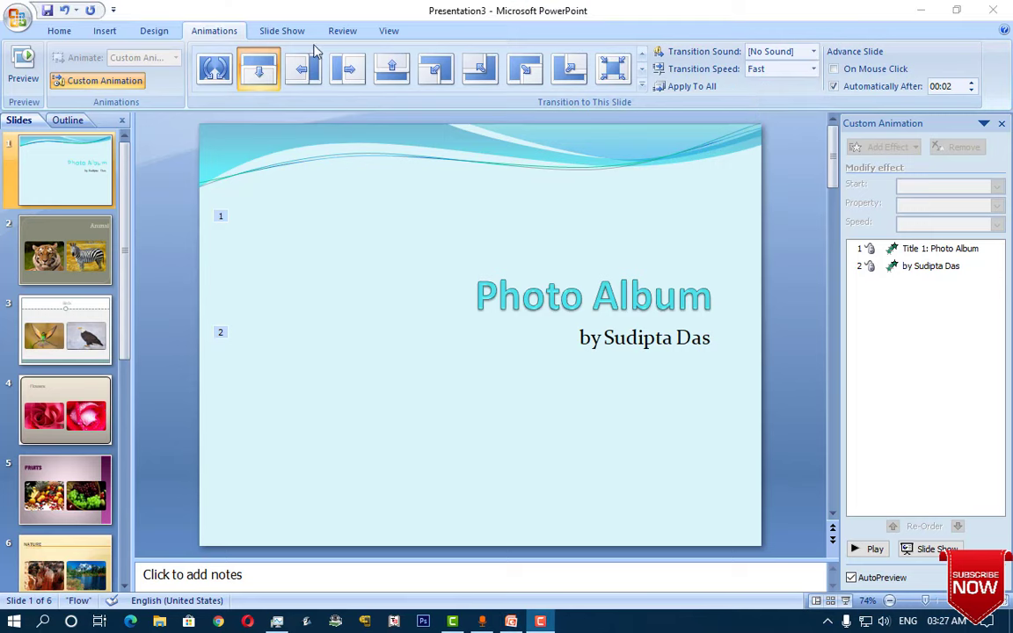
# Start the slide show from the beginning, then end it early with Esc.
pyautogui.click(285, 36)
pyautogui.click(284, 36)
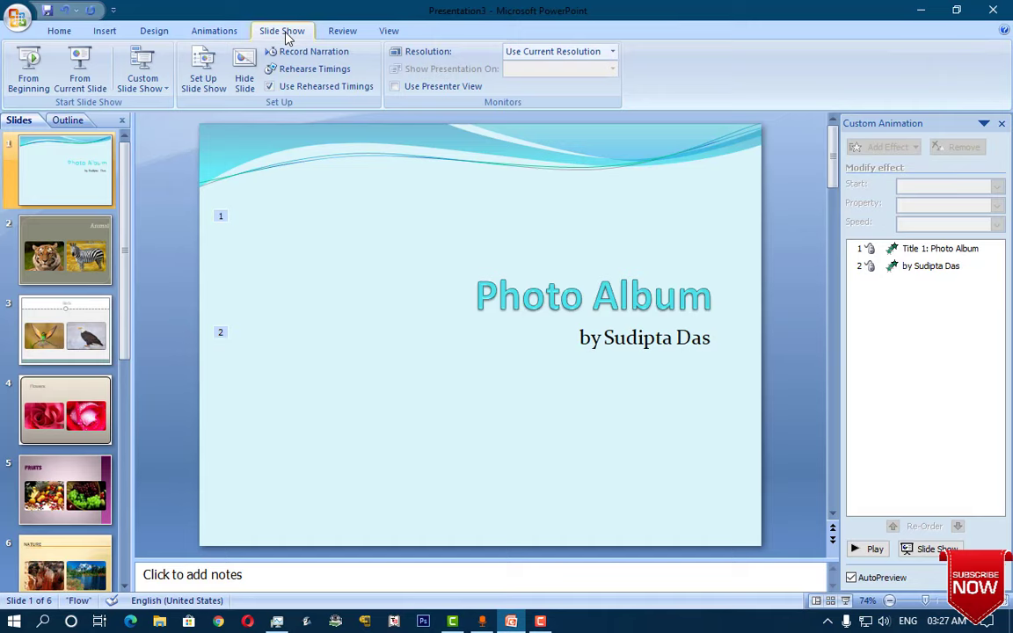
pyautogui.click(39, 80)
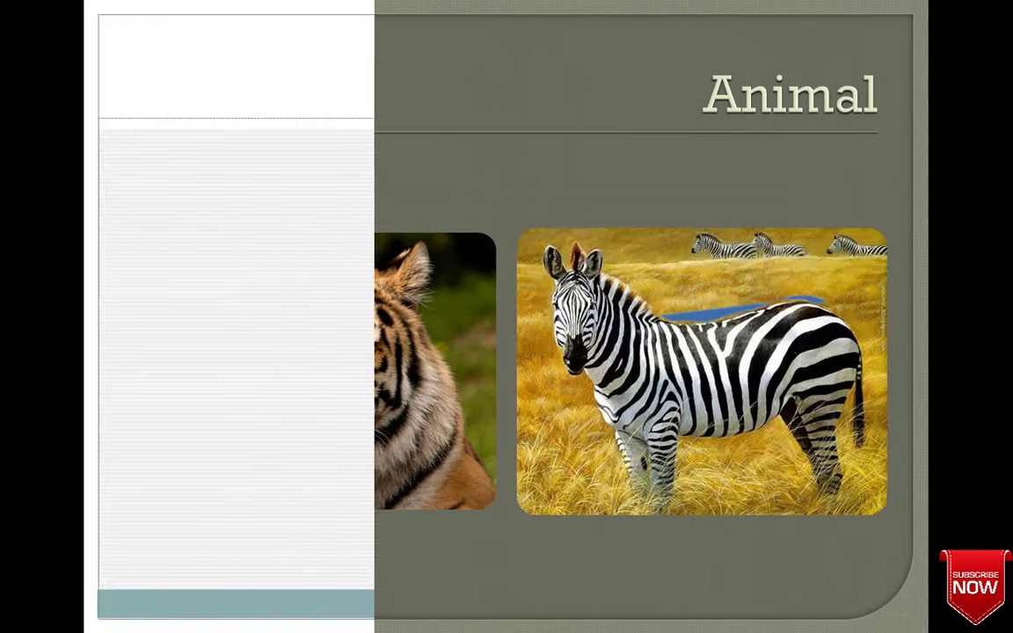
pyautogui.press('Escape')
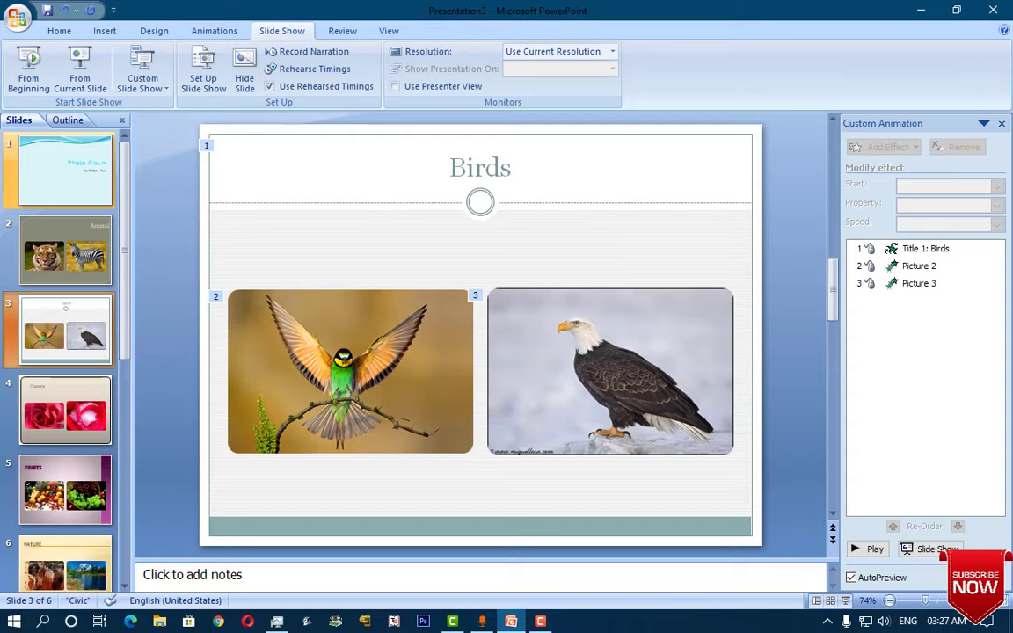
# Restart the show with F5, bring in the subtitle, then exit to editing.
pyautogui.press('F5')
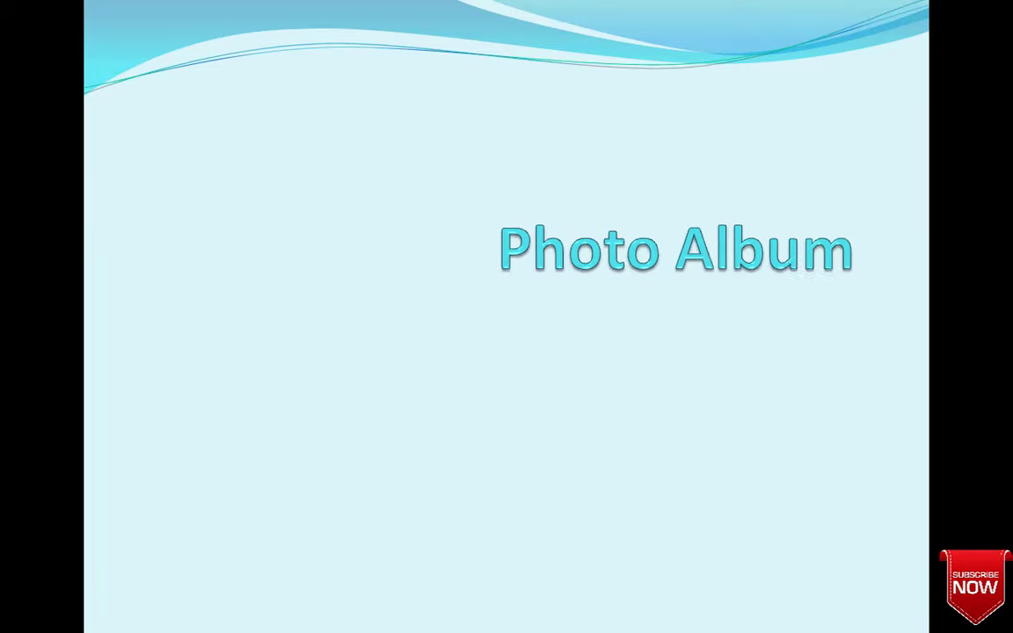
pyautogui.press('space')
pyautogui.press('Escape')
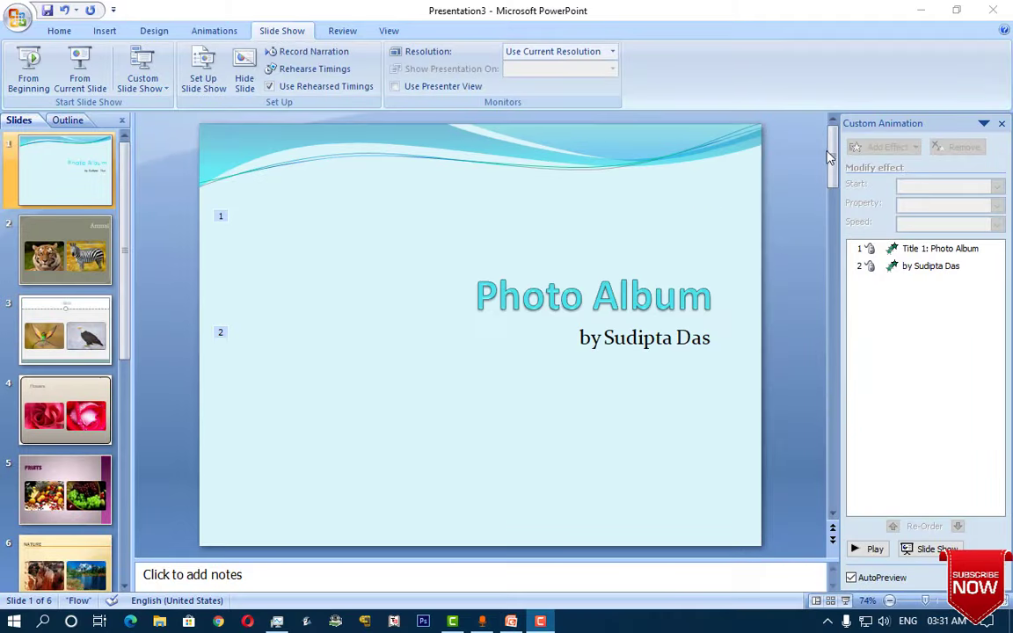
# Minimize the PowerPoint window to reveal the desktop.
pyautogui.click(922, 18)
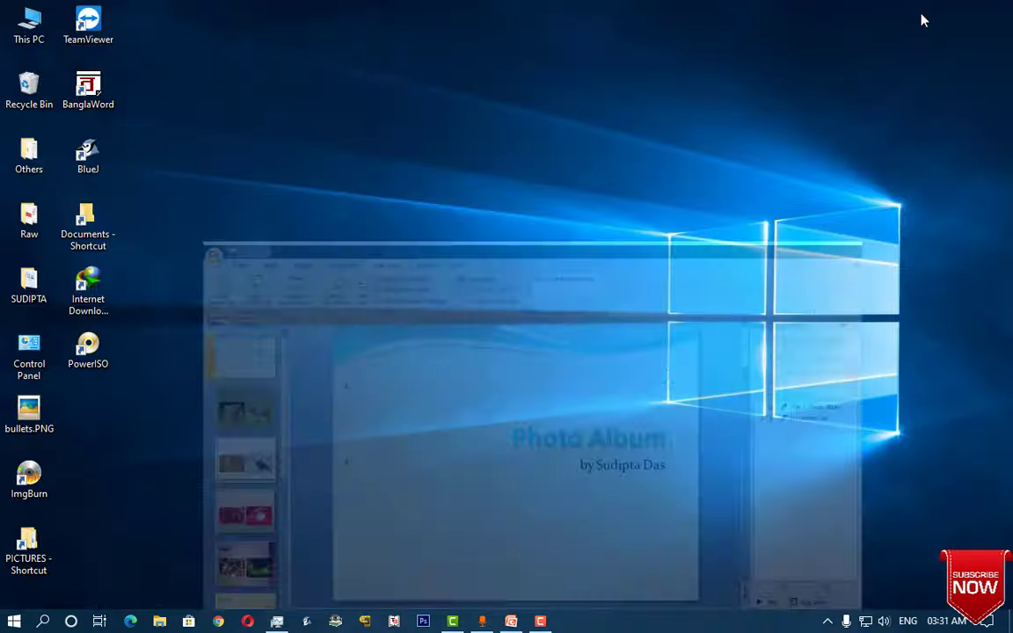